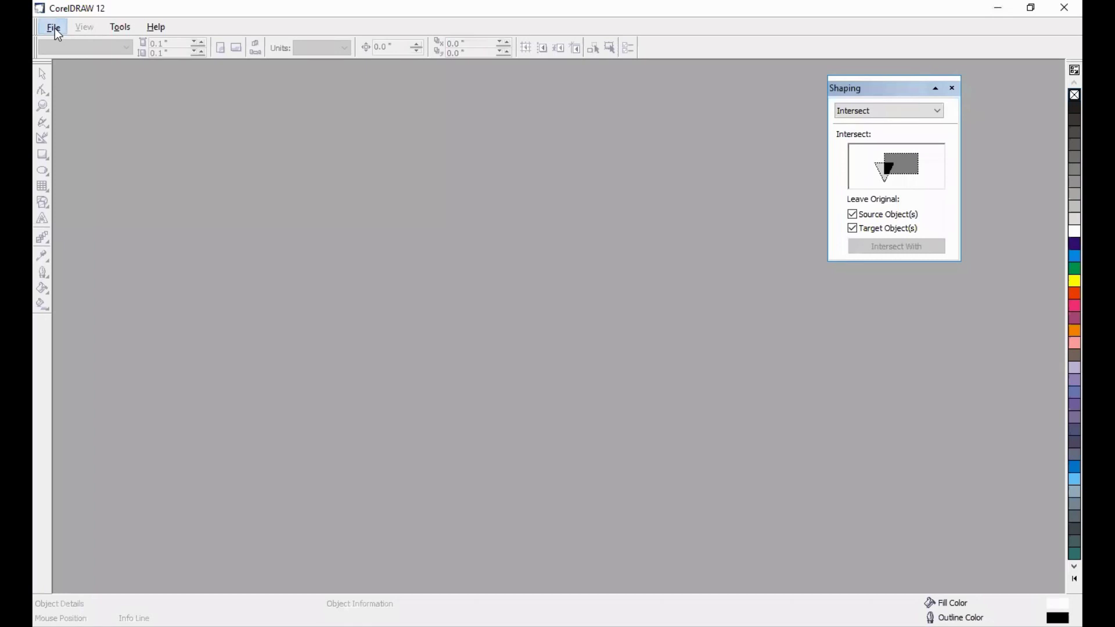
# - Start a new blank Letter-size drawing from the File menu
pyautogui.click(55, 28)
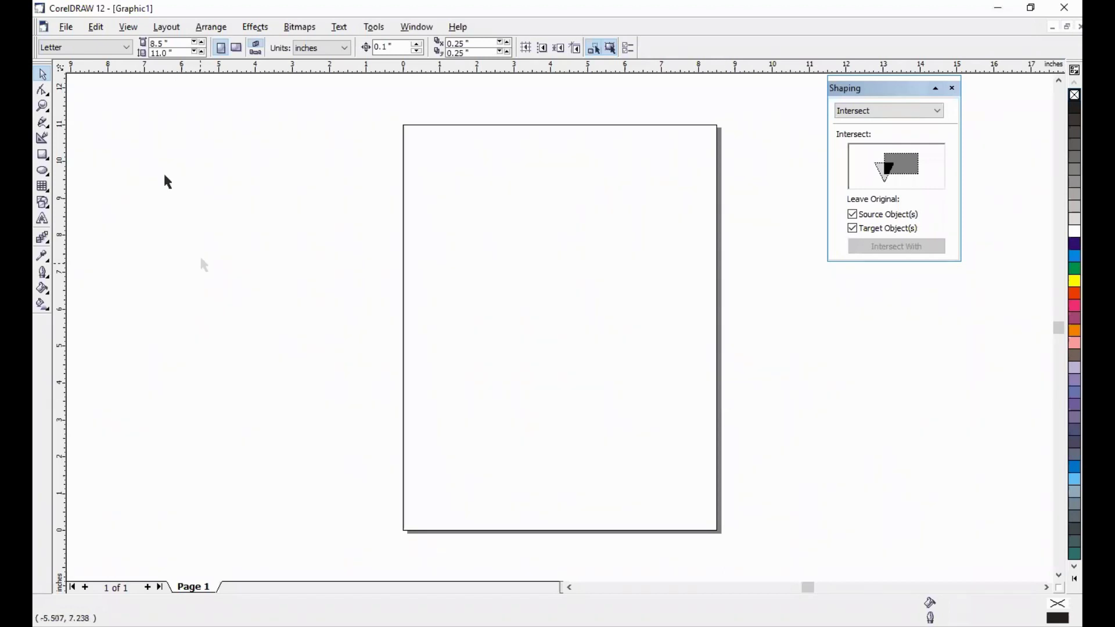
# - Import the 005_cat flyer image and place it near the page's top-left
pyautogui.click(67, 27)
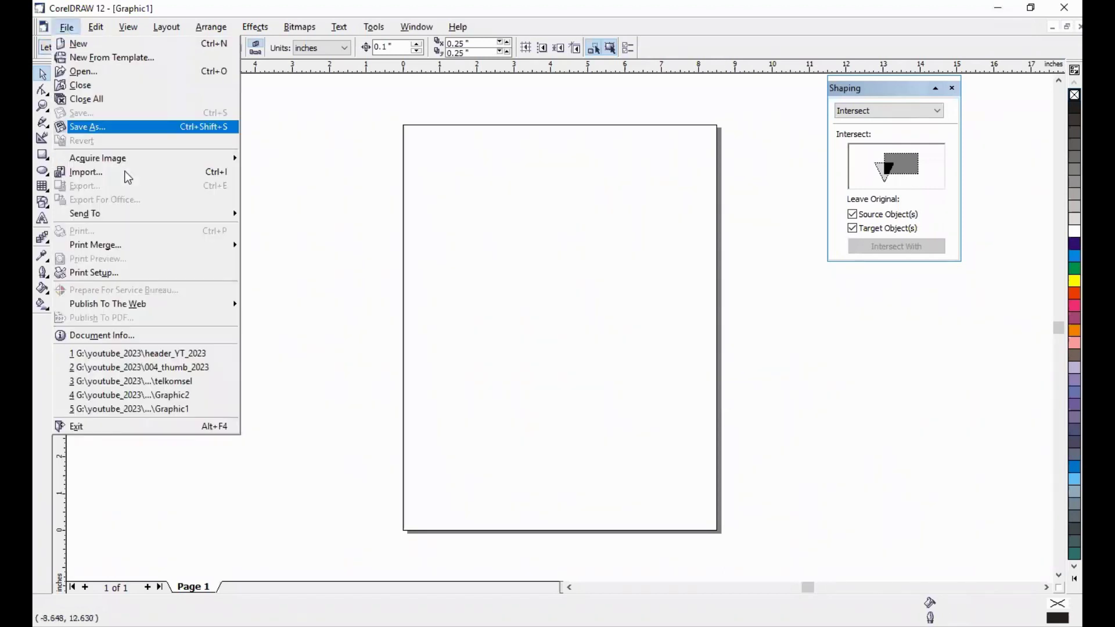
pyautogui.hotkey('ctrl', 'i')
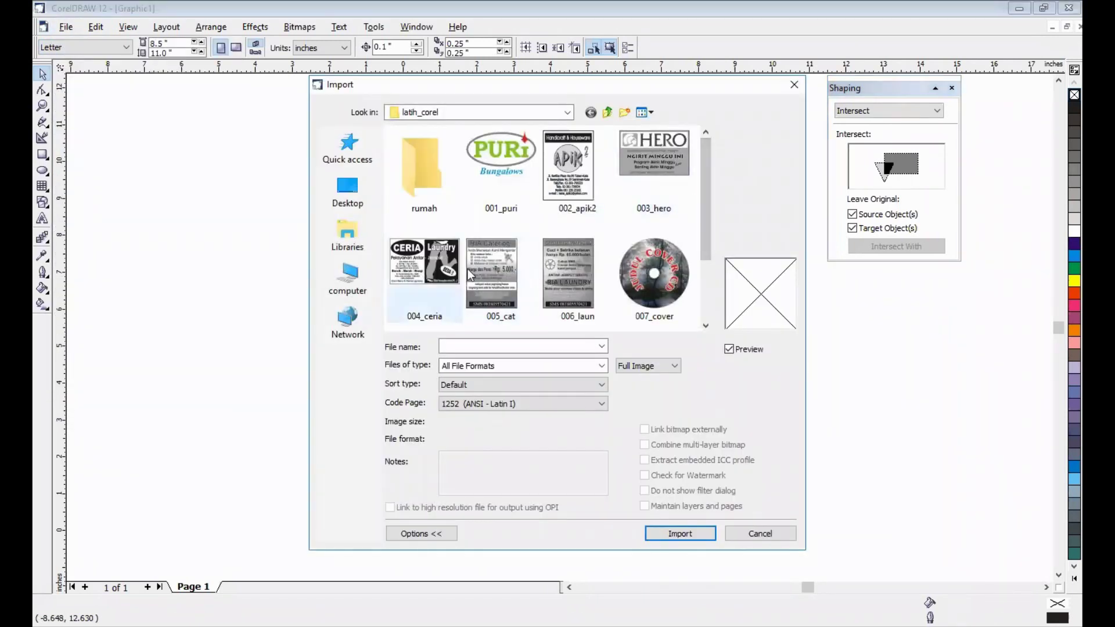
pyautogui.click(476, 272)
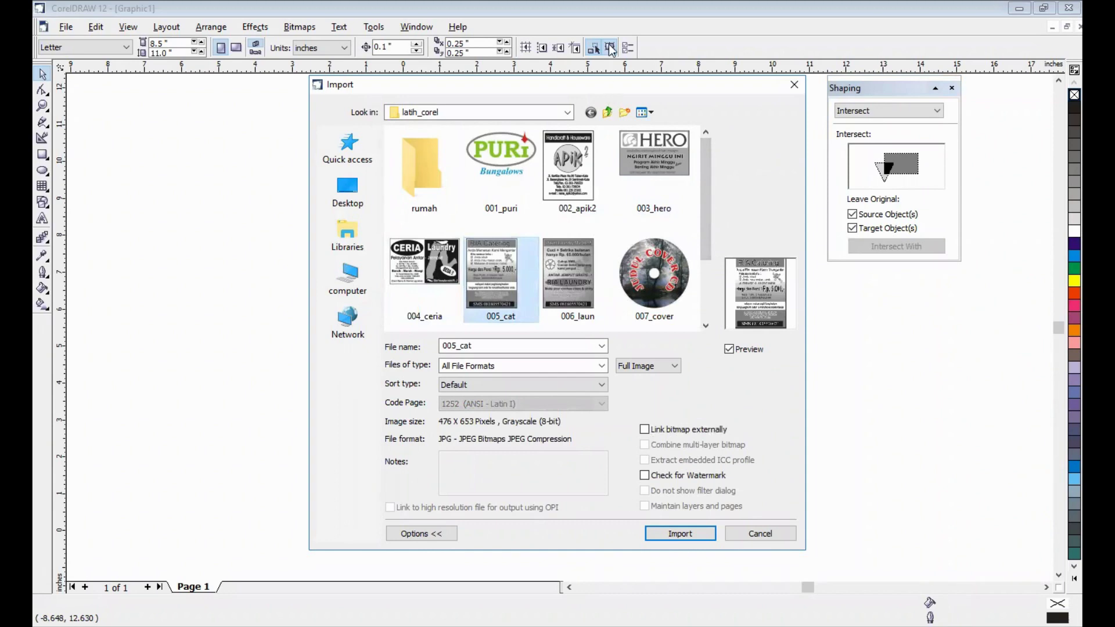
pyautogui.click(680, 490)
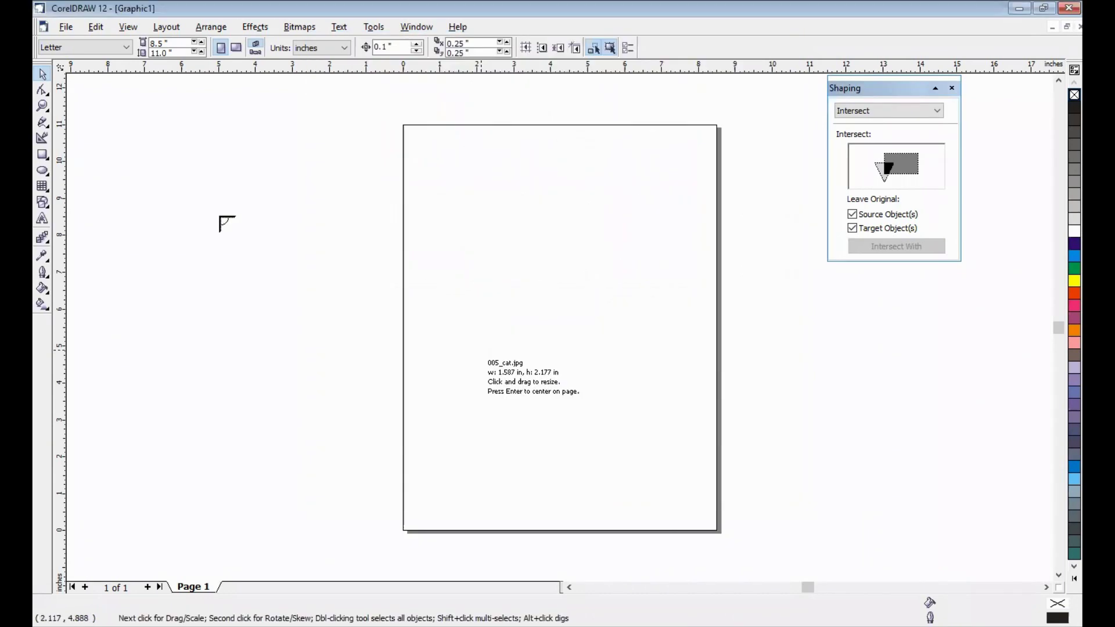
pyautogui.click(429, 186)
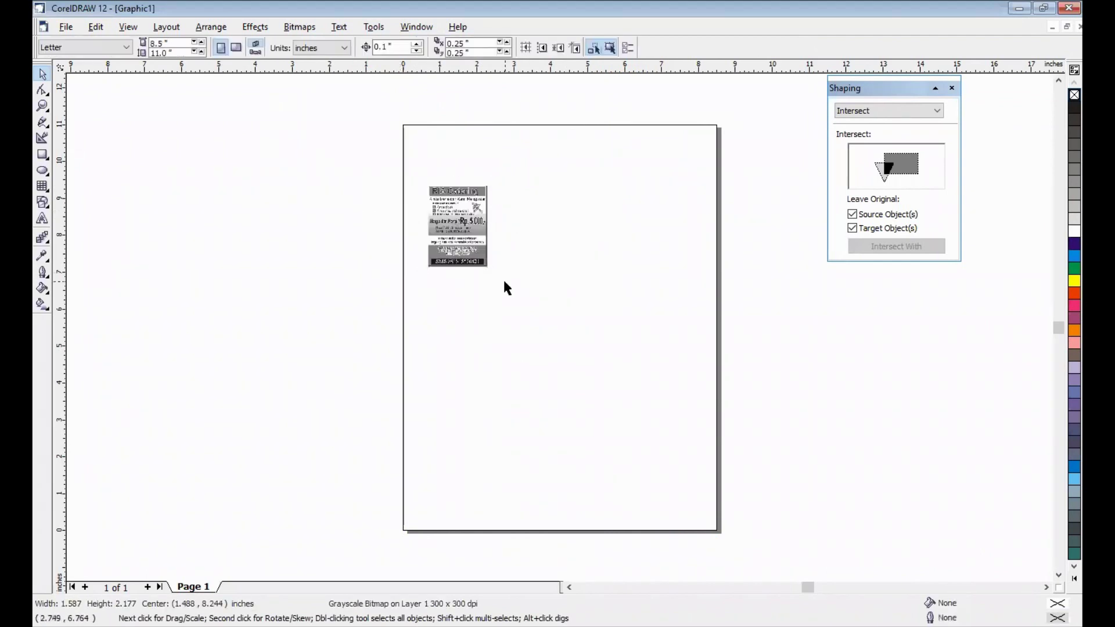
pyautogui.click(511, 286)
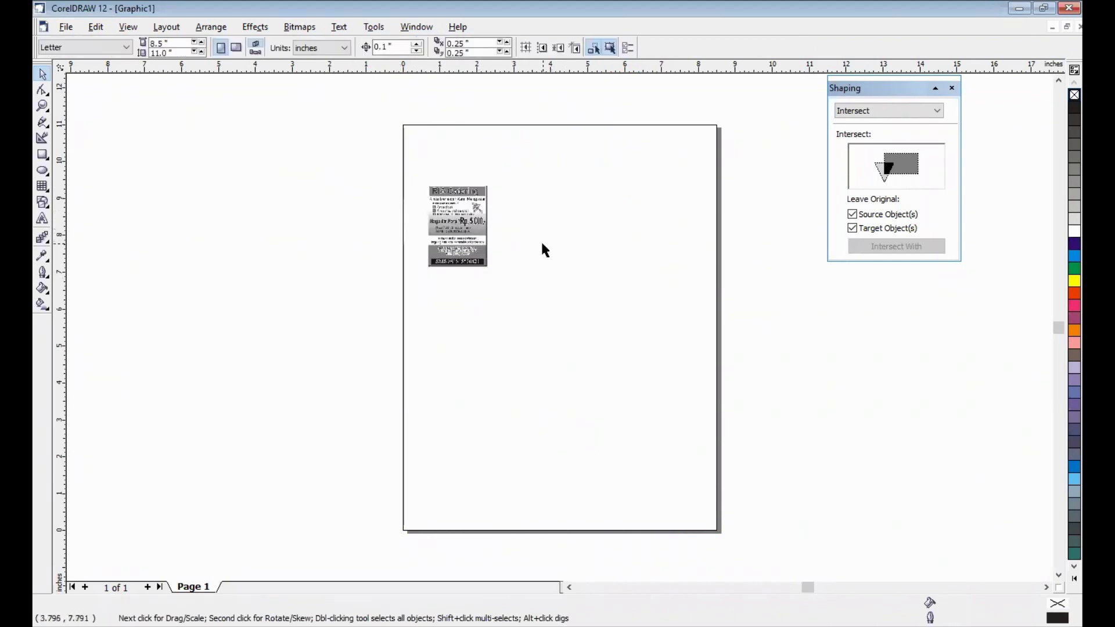
# - Zoom in around the imported 005_cat flyer so its text is readable
pyautogui.press('z')
pyautogui.moveTo(423, 172); pyautogui.dragTo(598, 284)
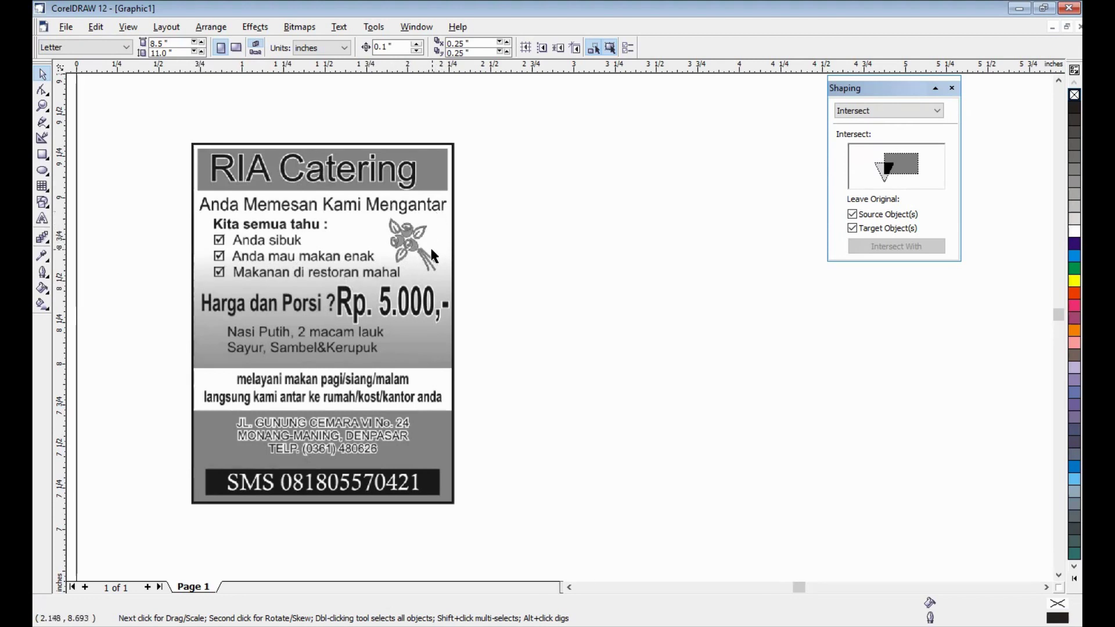
pyautogui.click(42, 154)
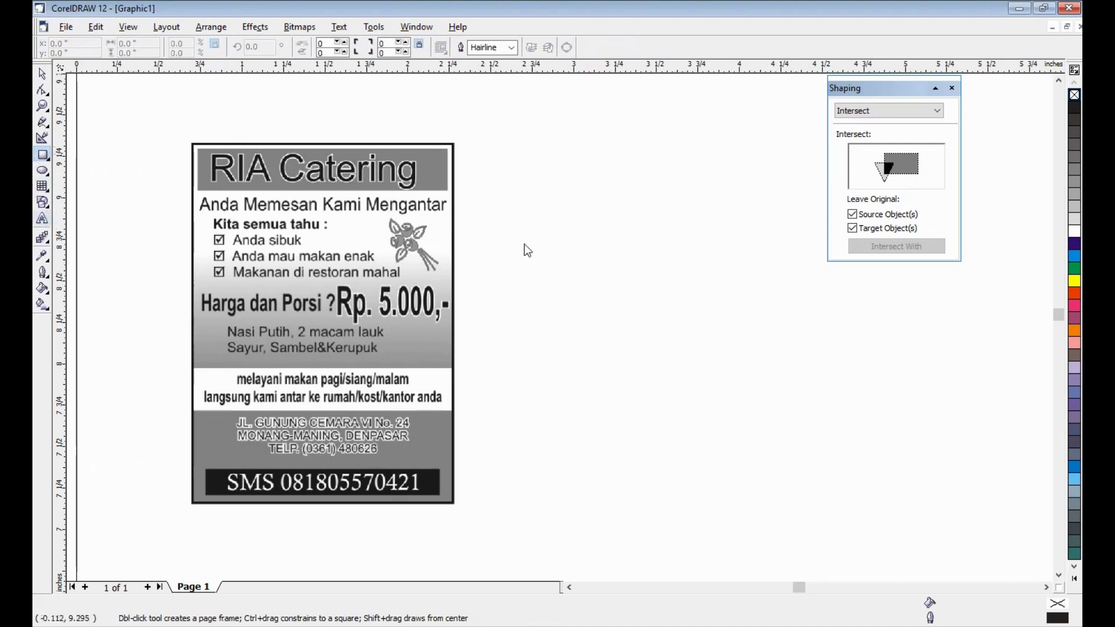
# - Type 'Anda memesan kami mengantar' right of the flyer and close the Shaping panel
pyautogui.press('F8')
pyautogui.click(532, 221)
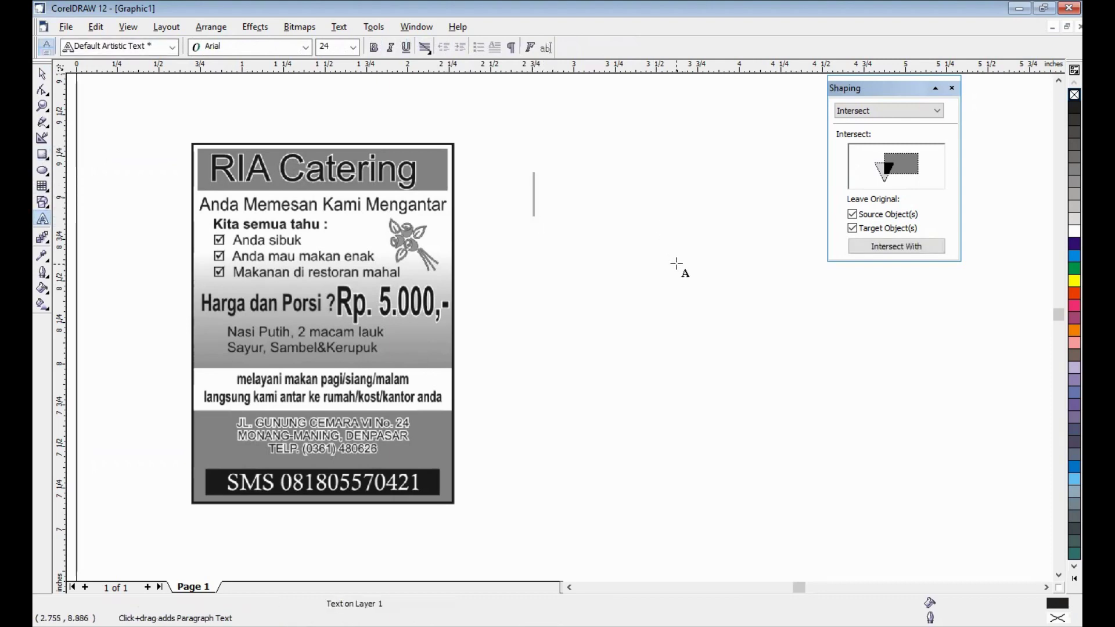
pyautogui.write('an')
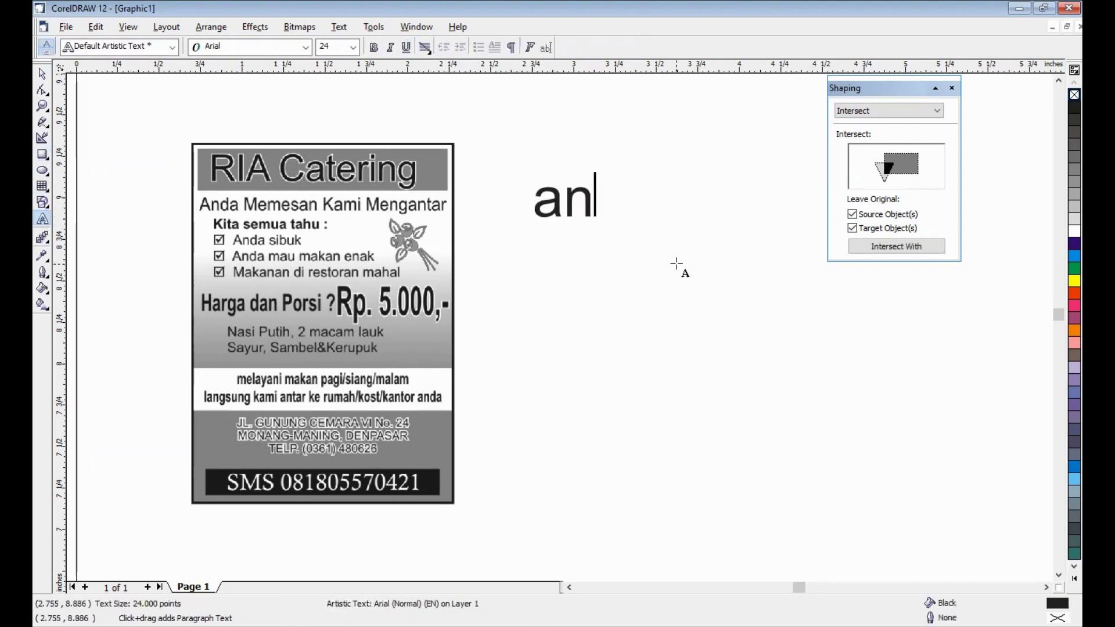
pyautogui.press('BackSpace')
pyautogui.press('BackSpace')
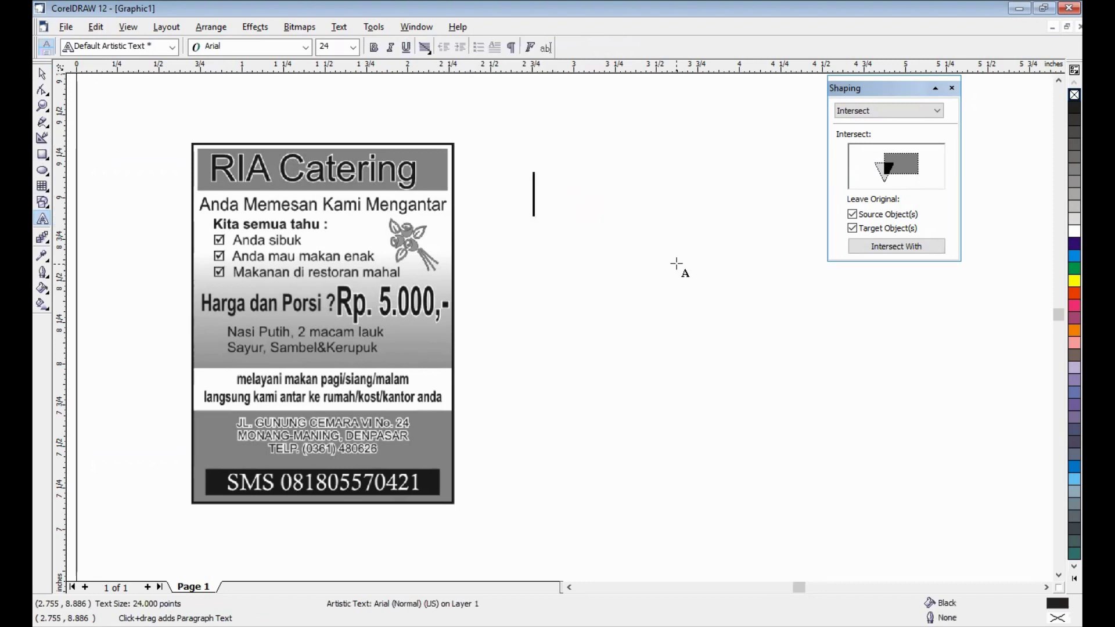
pyautogui.write('Anda')
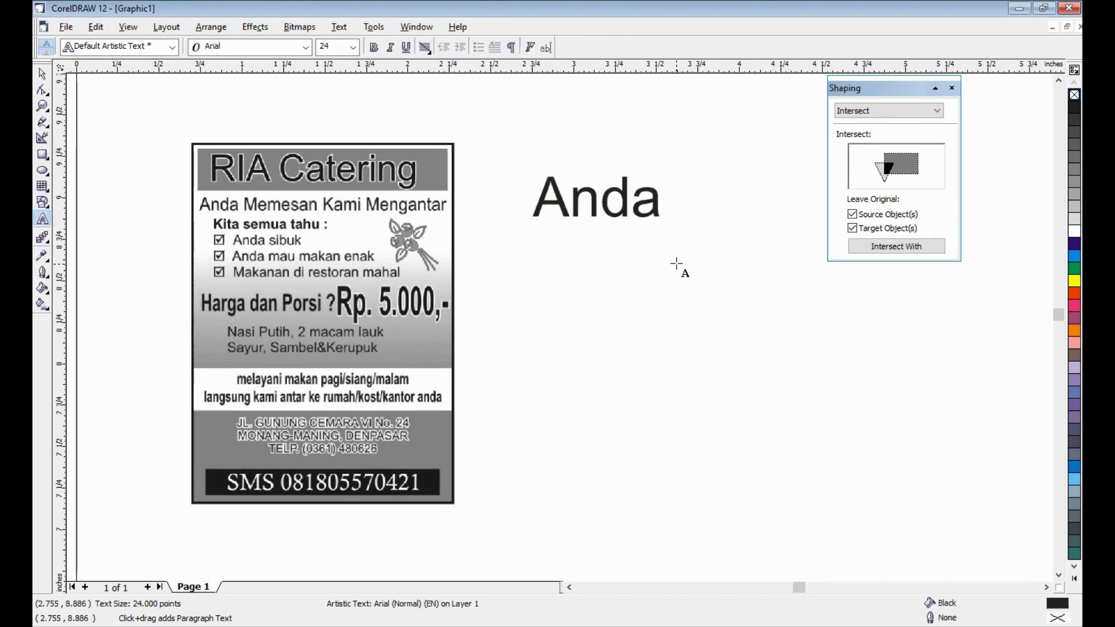
pyautogui.write(' mes')
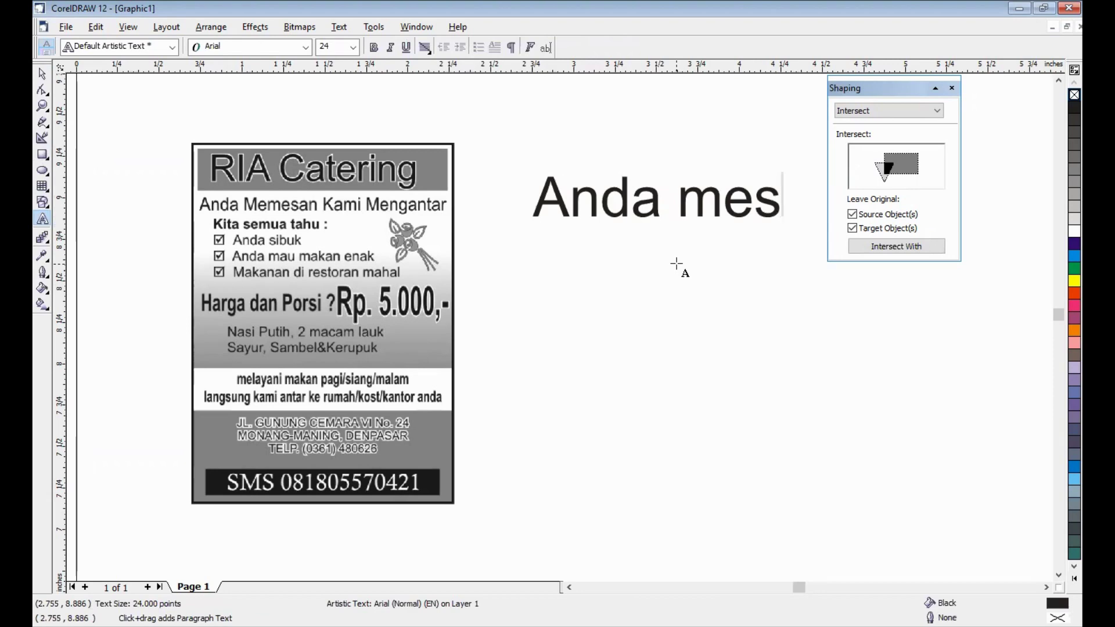
pyautogui.press('BackSpace')
pyautogui.write('me')
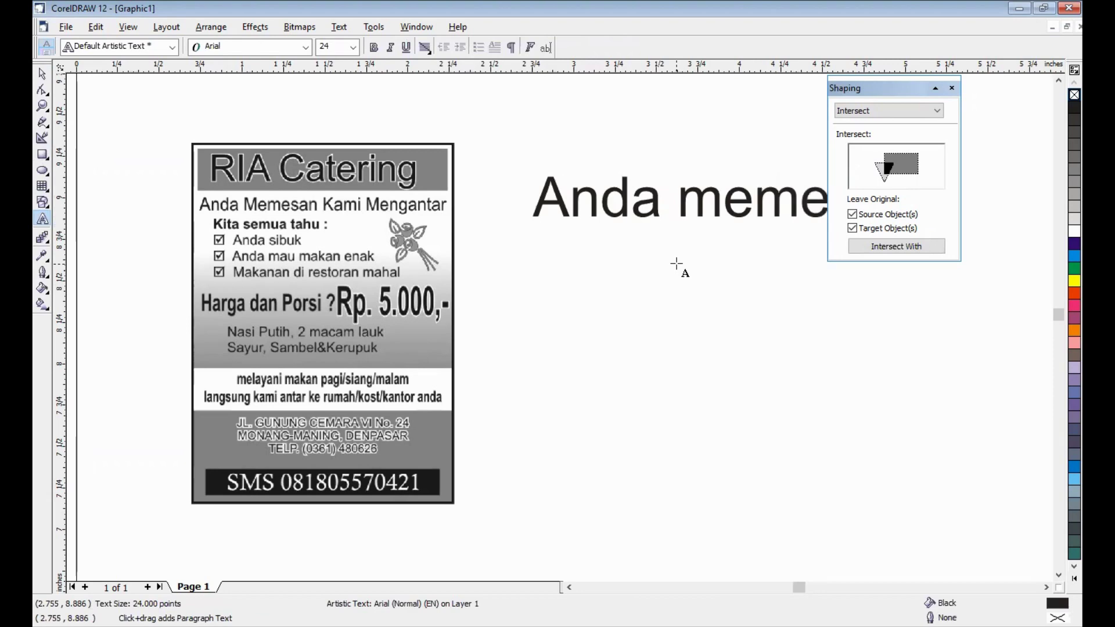
pyautogui.press('Escape')
pyautogui.click(952, 90)
pyautogui.write('san kami ')
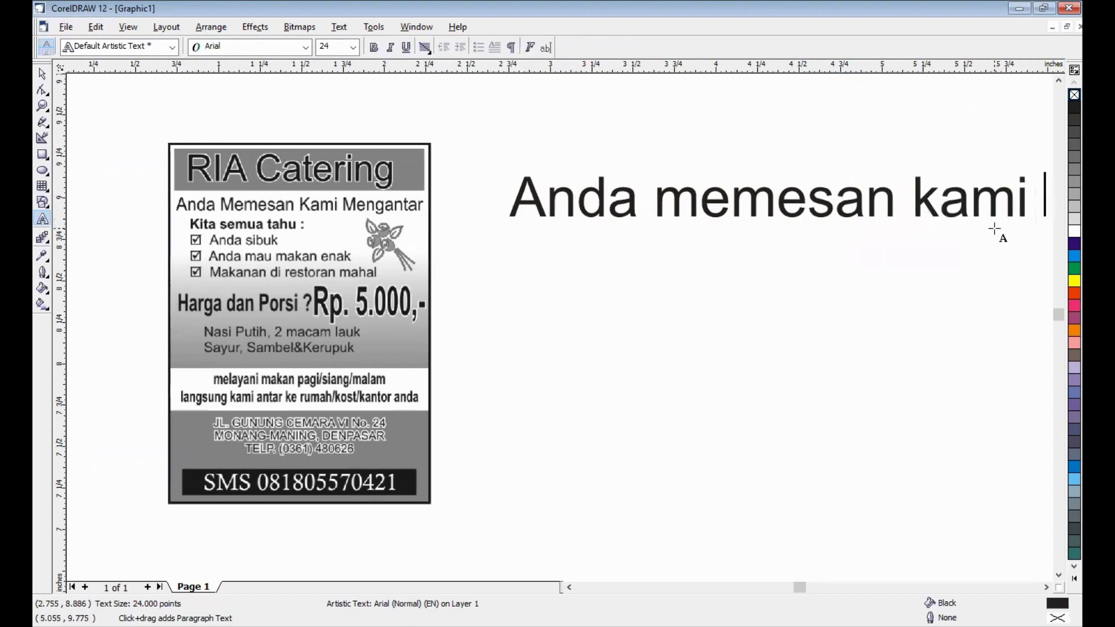
pyautogui.write('menga')
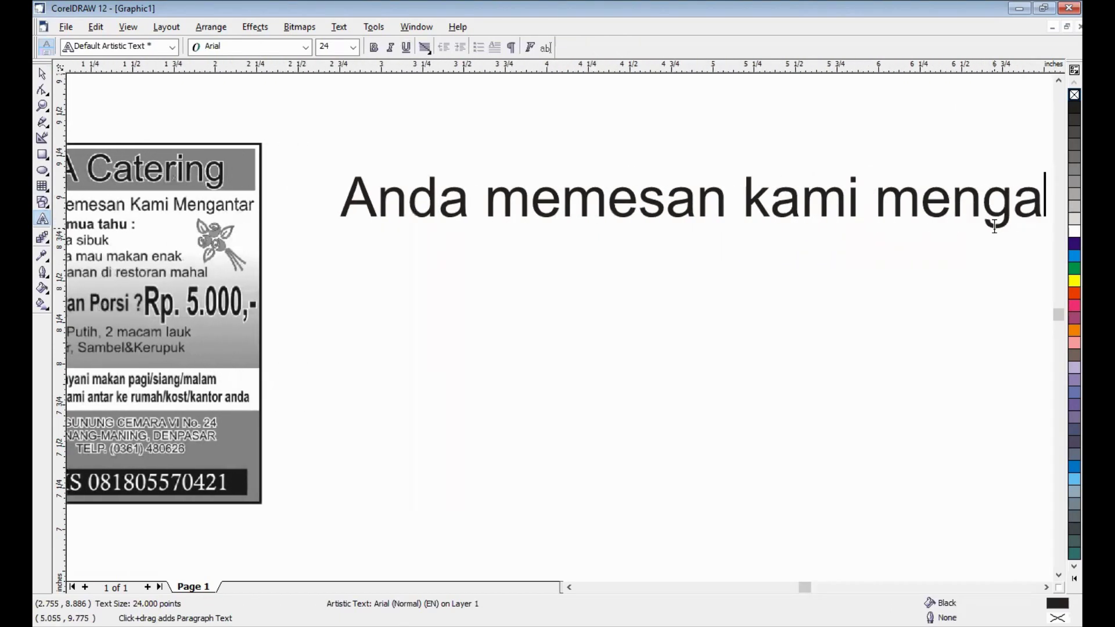
pyautogui.write('ntar')
# - Set the 'Anda memesan kami mengantar' line to 14 pt
pyautogui.hotkey('ctrl', 'space')
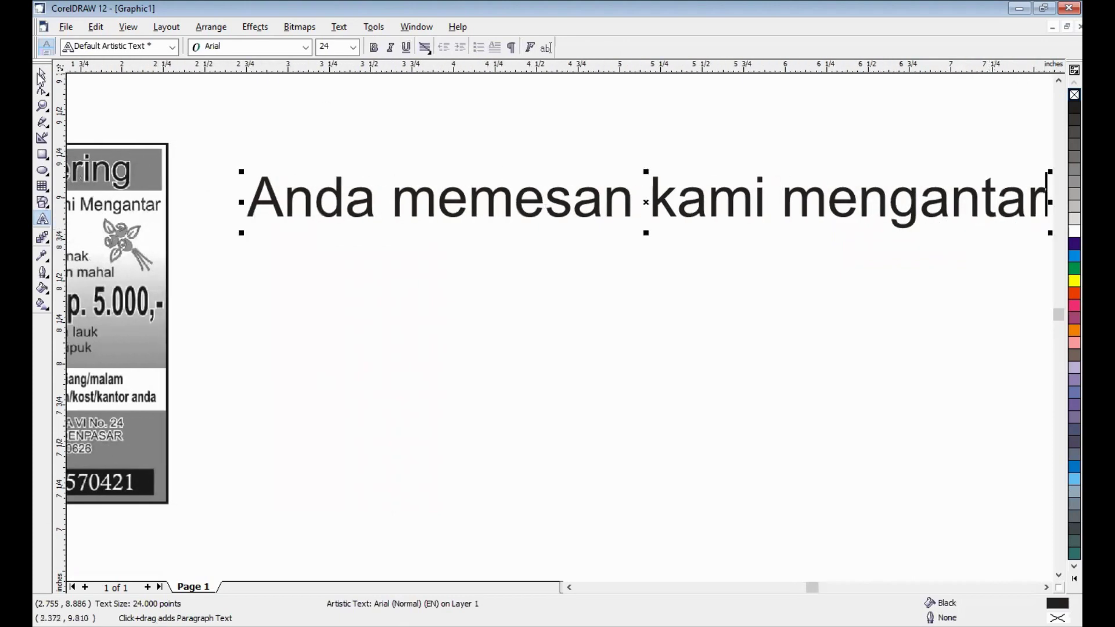
pyautogui.click(353, 47)
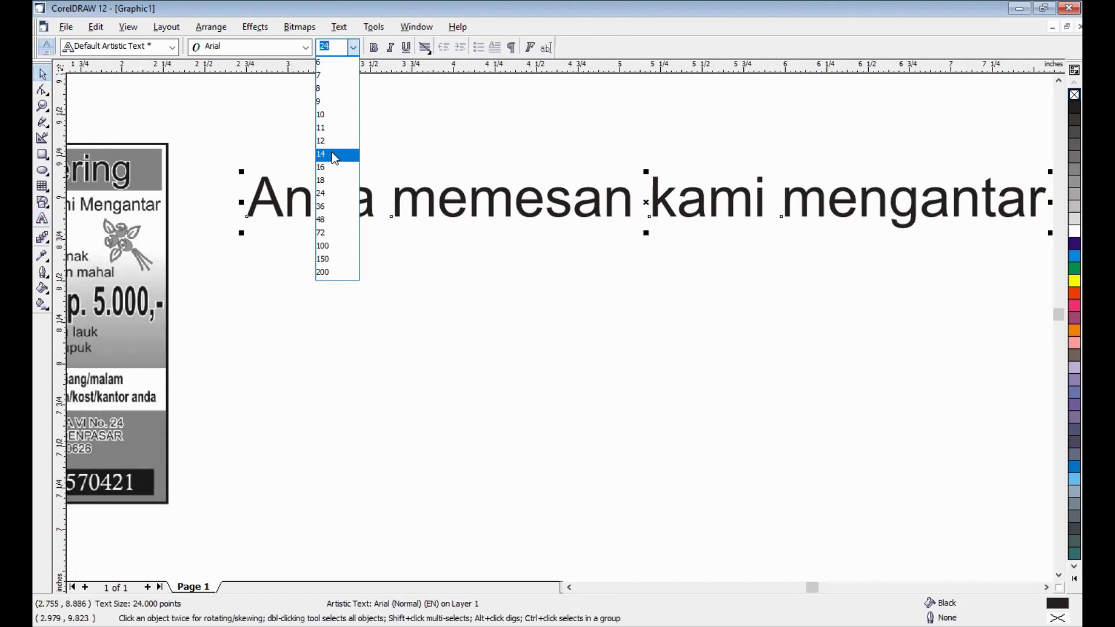
pyautogui.click(334, 154)
pyautogui.hscroll(-3, 406, 496)
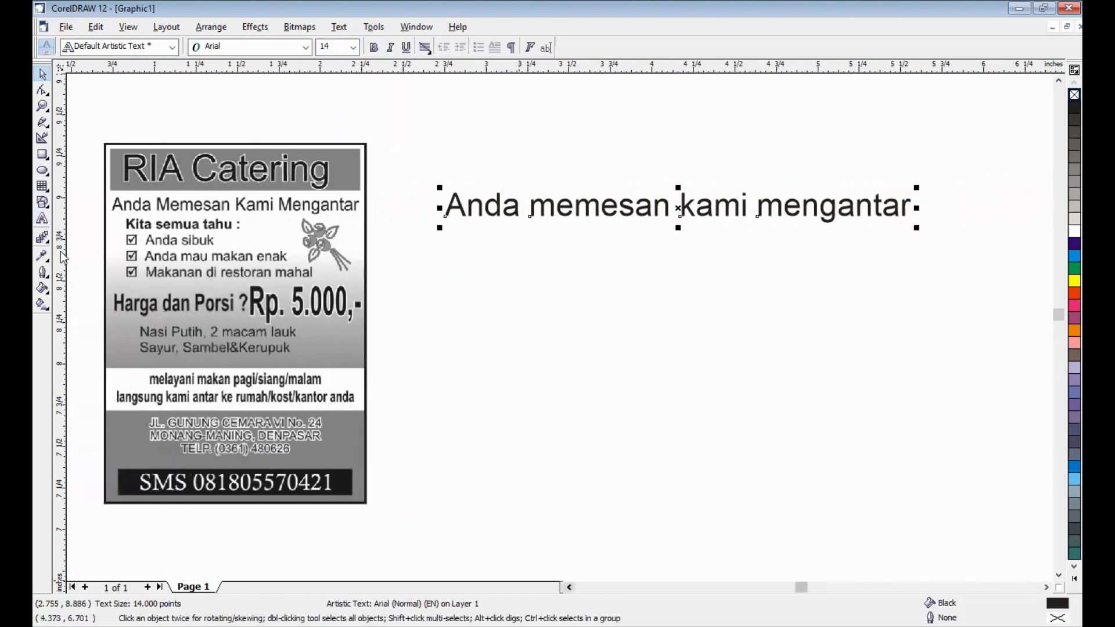
pyautogui.press('F8')
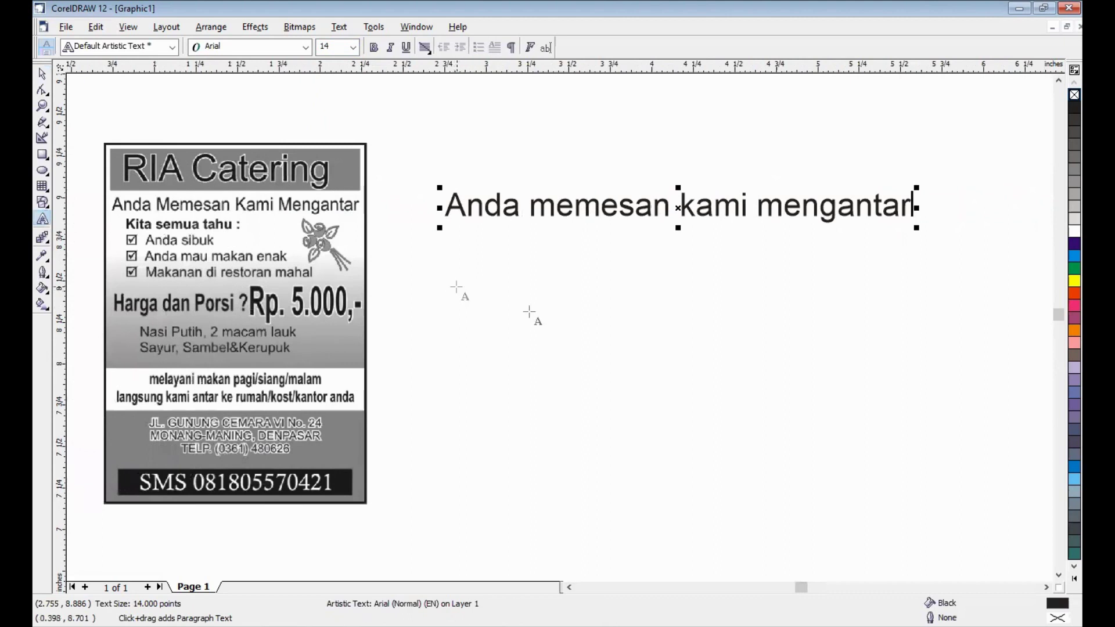
# - Type 'Kita semua tahu :', 'Anda sibuk', 'Anda mau makan enak', 'Makanan di restoran mahal' on separate lines
pyautogui.click(456, 288)
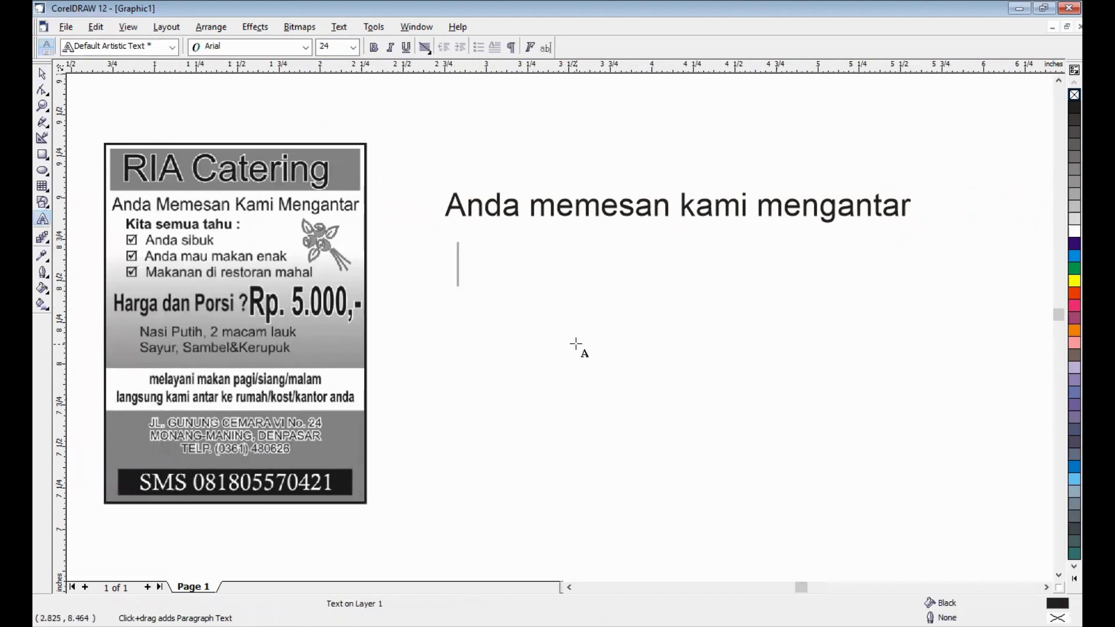
pyautogui.write('Ki')
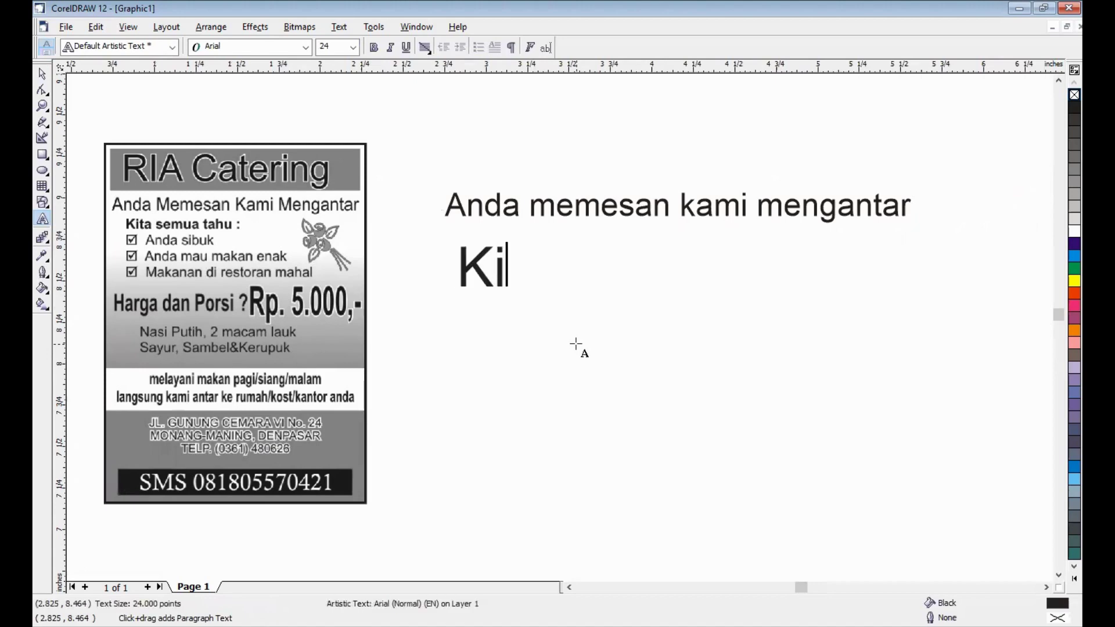
pyautogui.write('ta s')
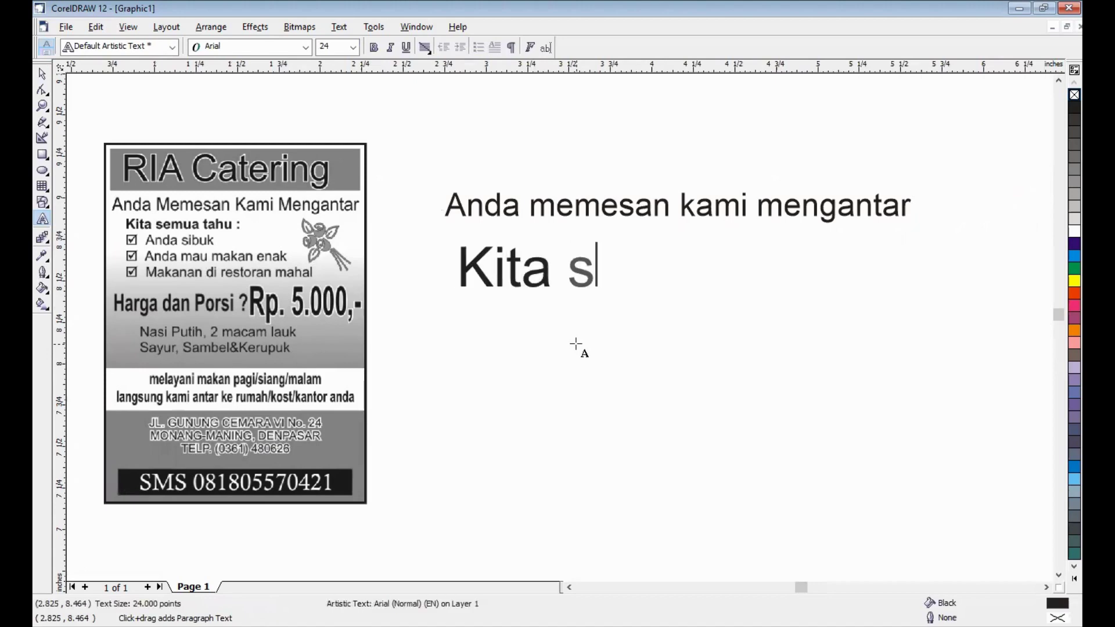
pyautogui.write('emua t')
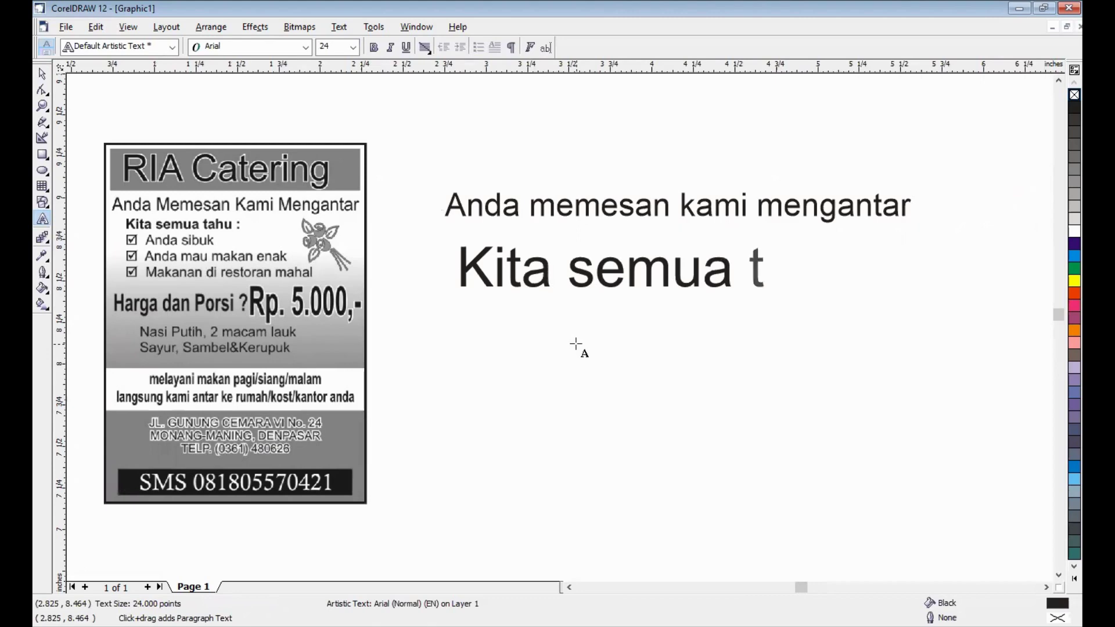
pyautogui.write('ahu :')
pyautogui.press('Return')
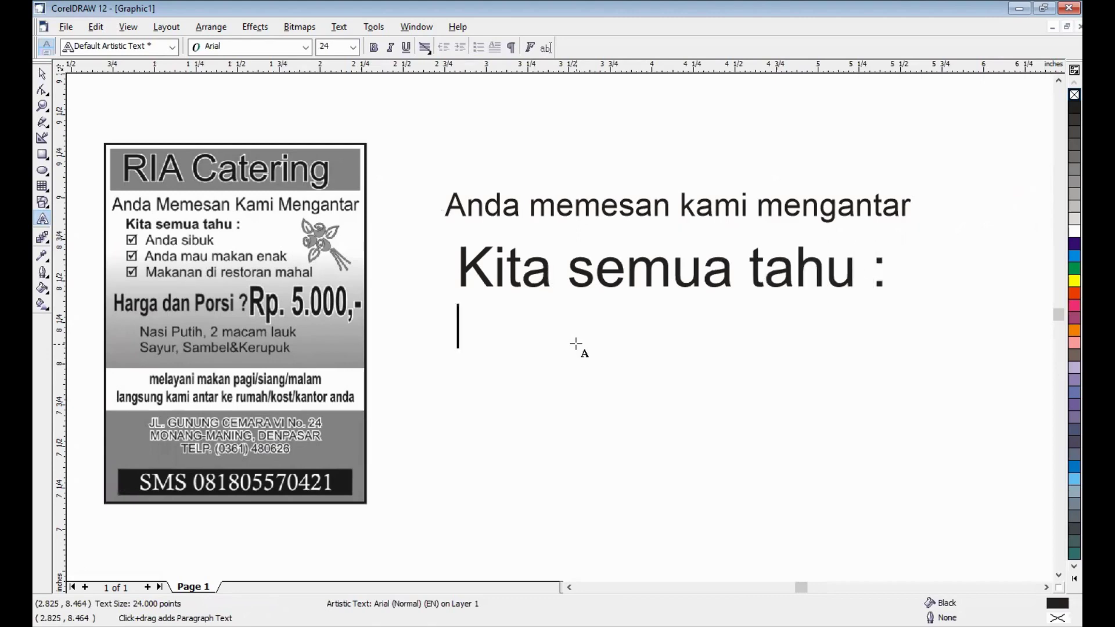
pyautogui.write('Anda ')
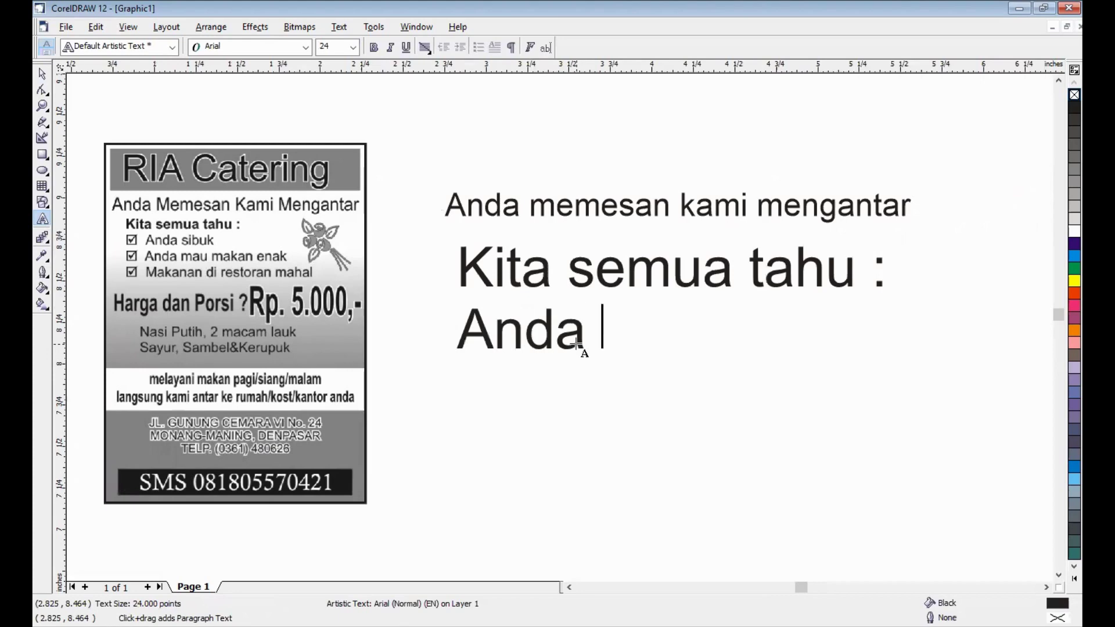
pyautogui.write('sibuk')
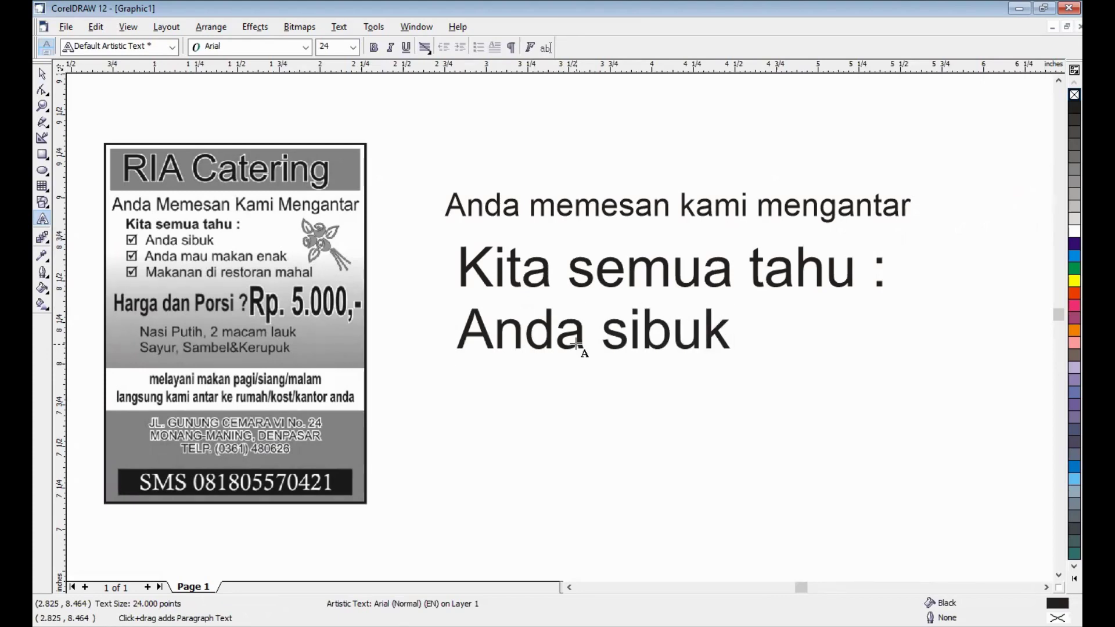
pyautogui.write('And')
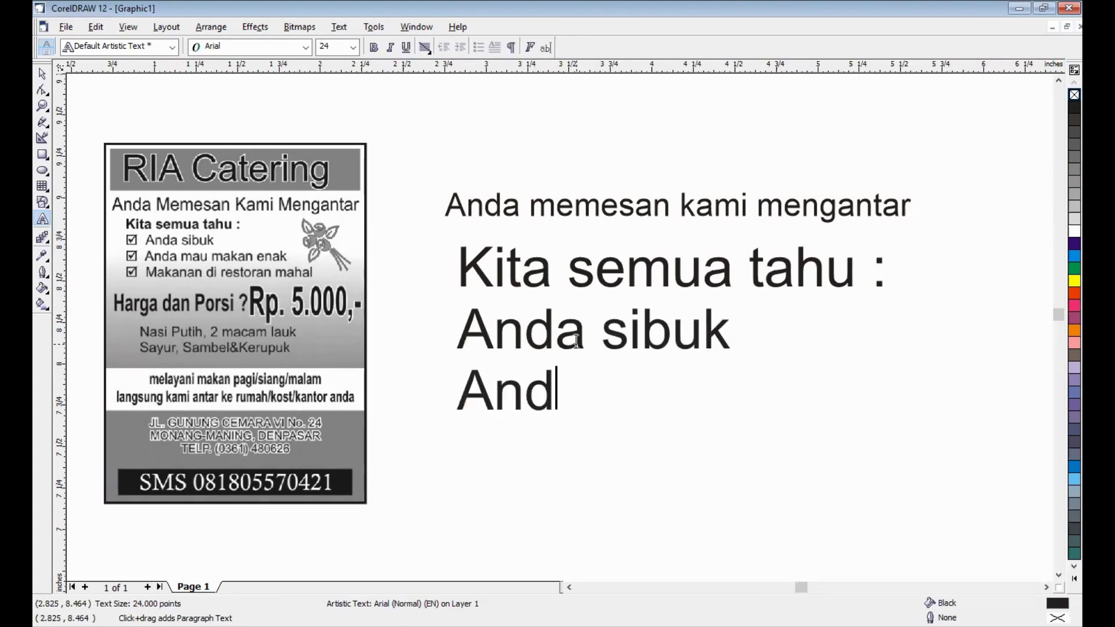
pyautogui.write('a mau')
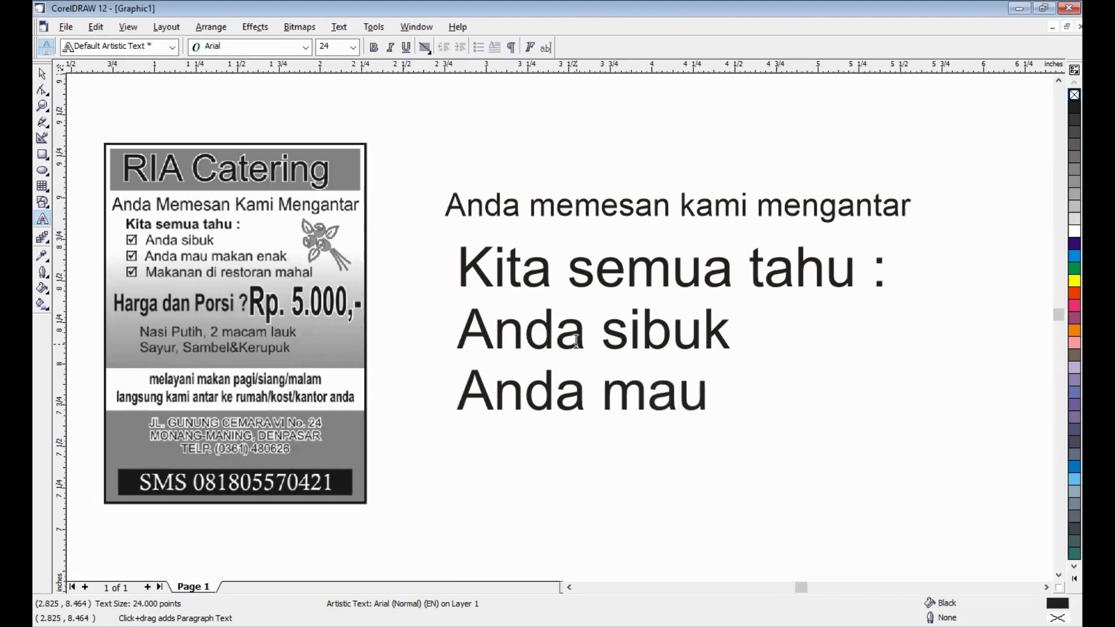
pyautogui.write('malkan ')
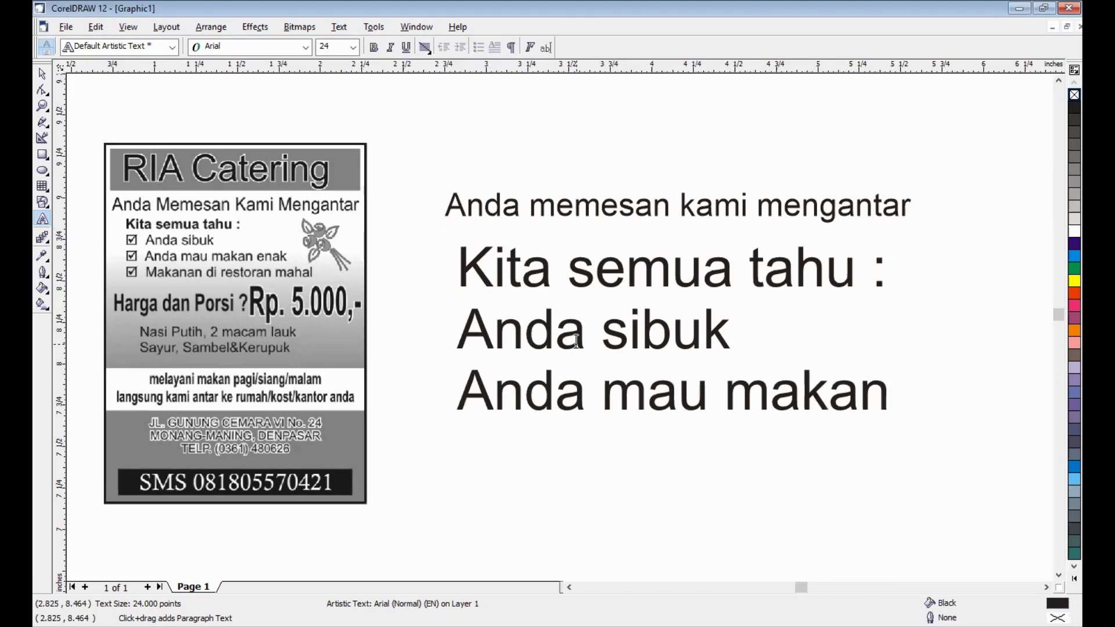
pyautogui.write('enak')
pyautogui.press('Return')
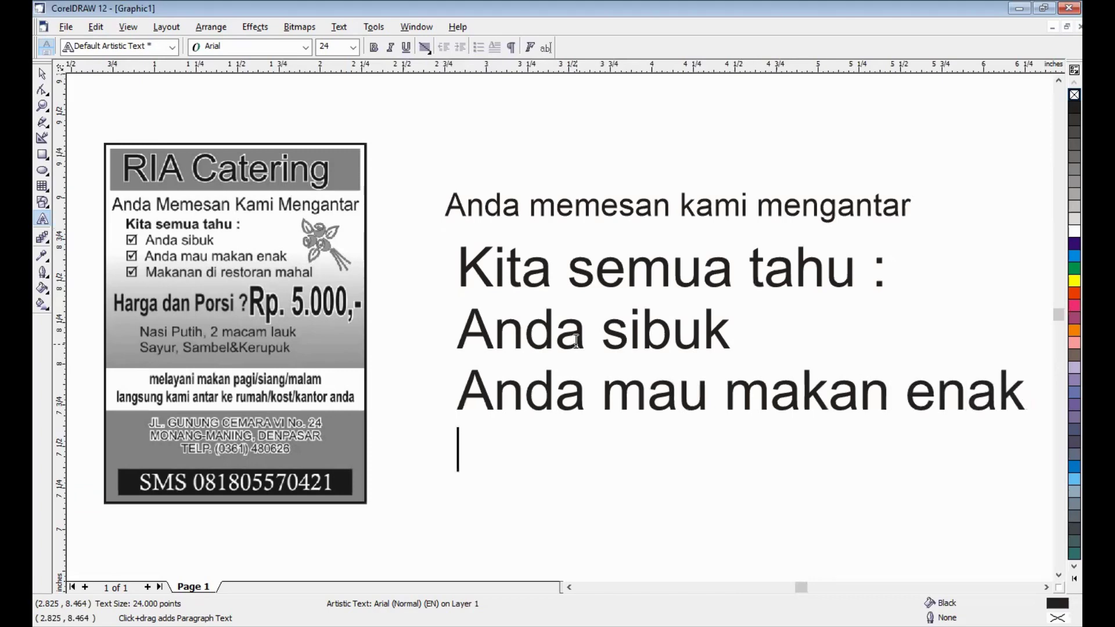
pyautogui.write('Makana')
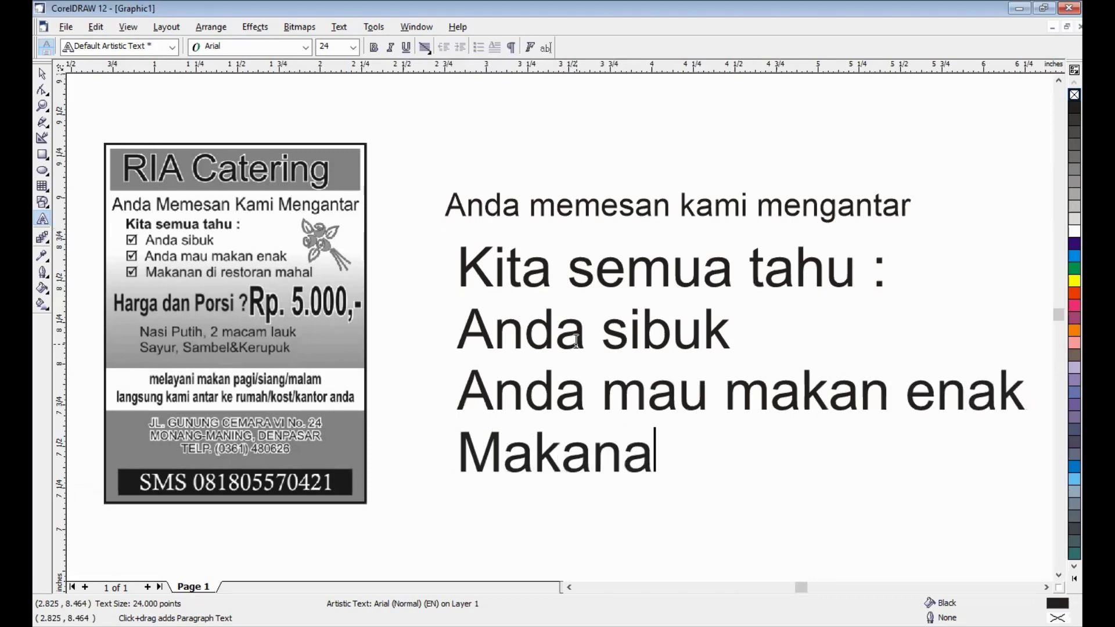
pyautogui.write('n di')
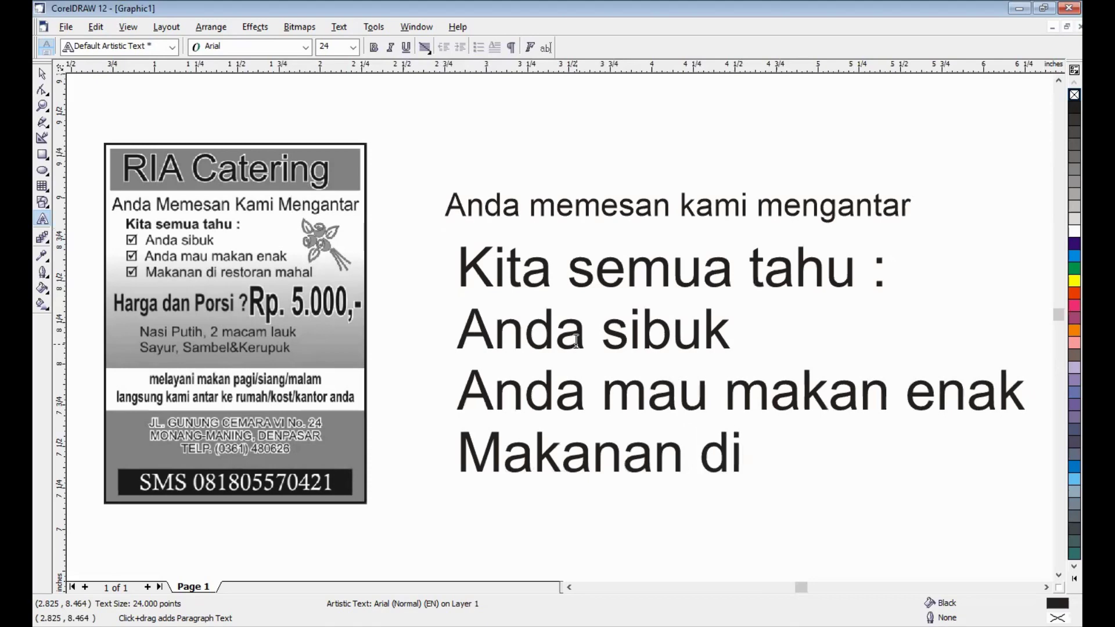
pyautogui.write(' restor')
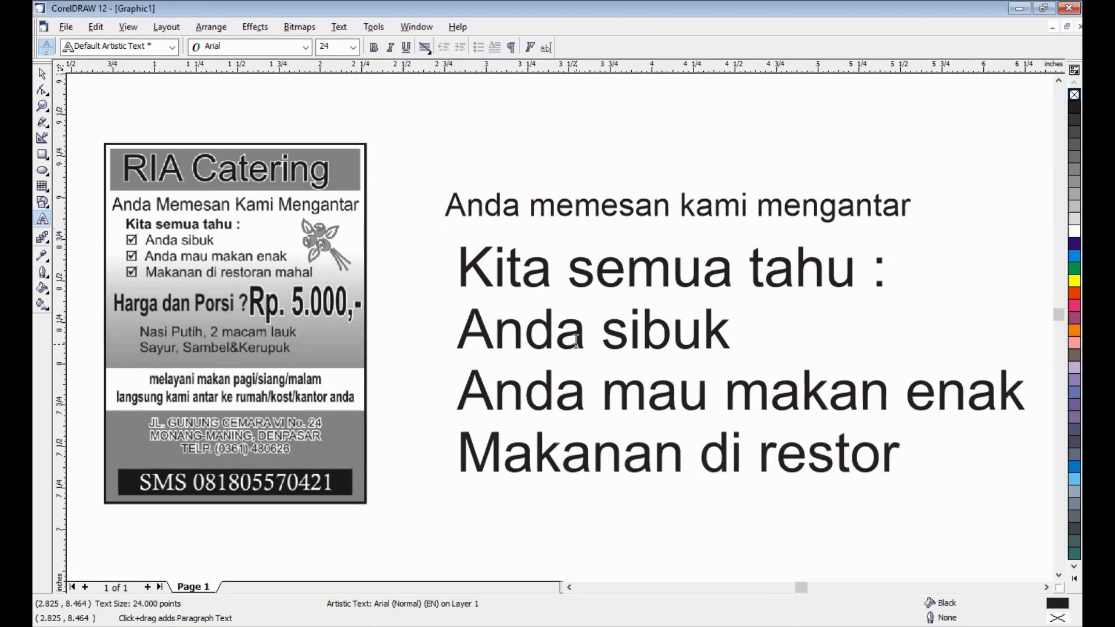
pyautogui.write('an mahal')
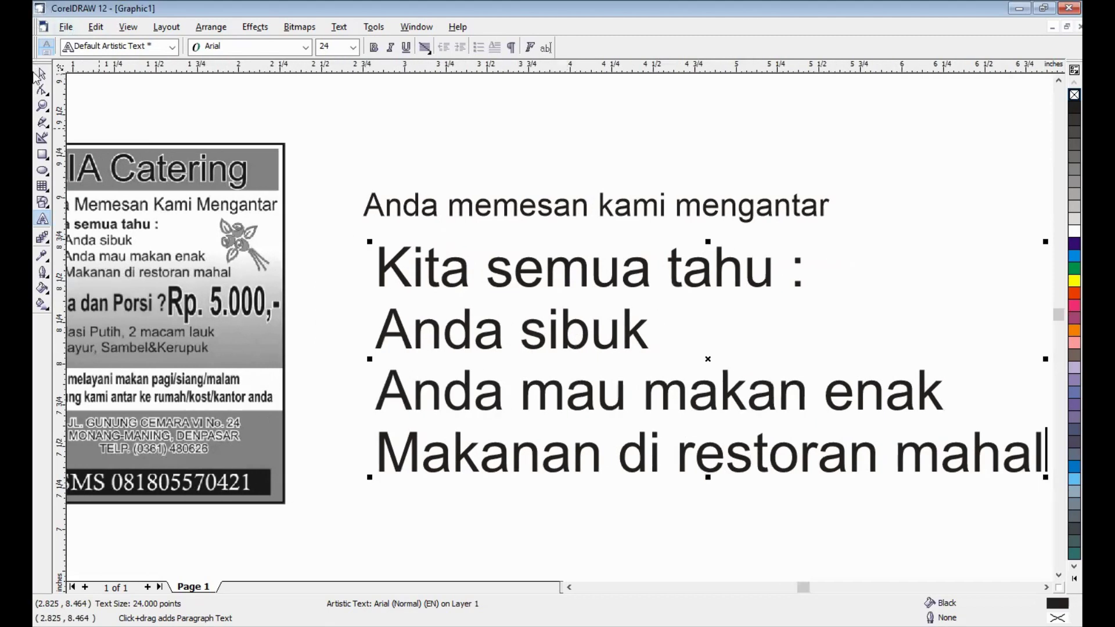
# - Set the whole checklist text block to 11 pt
pyautogui.click(42, 74)
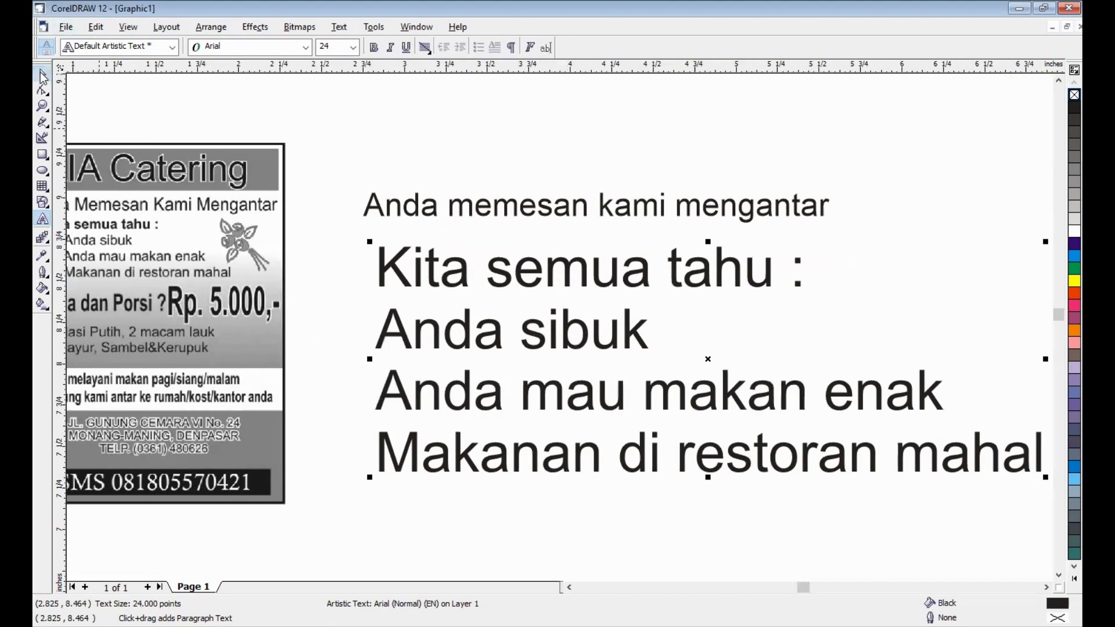
pyautogui.click(354, 47)
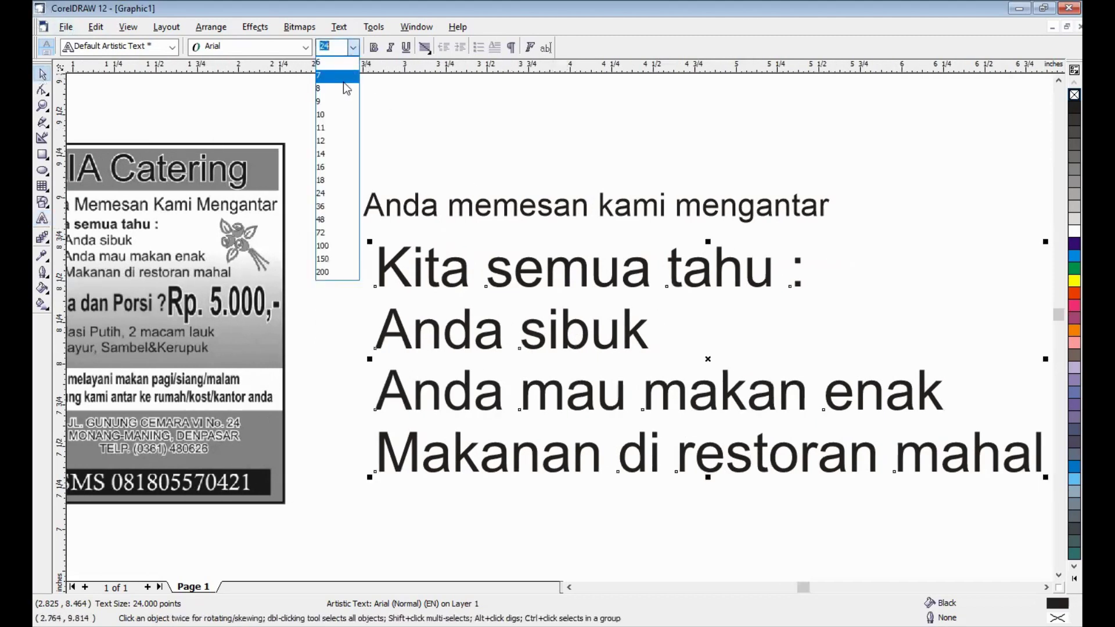
pyautogui.click(335, 128)
pyautogui.click(569, 587)
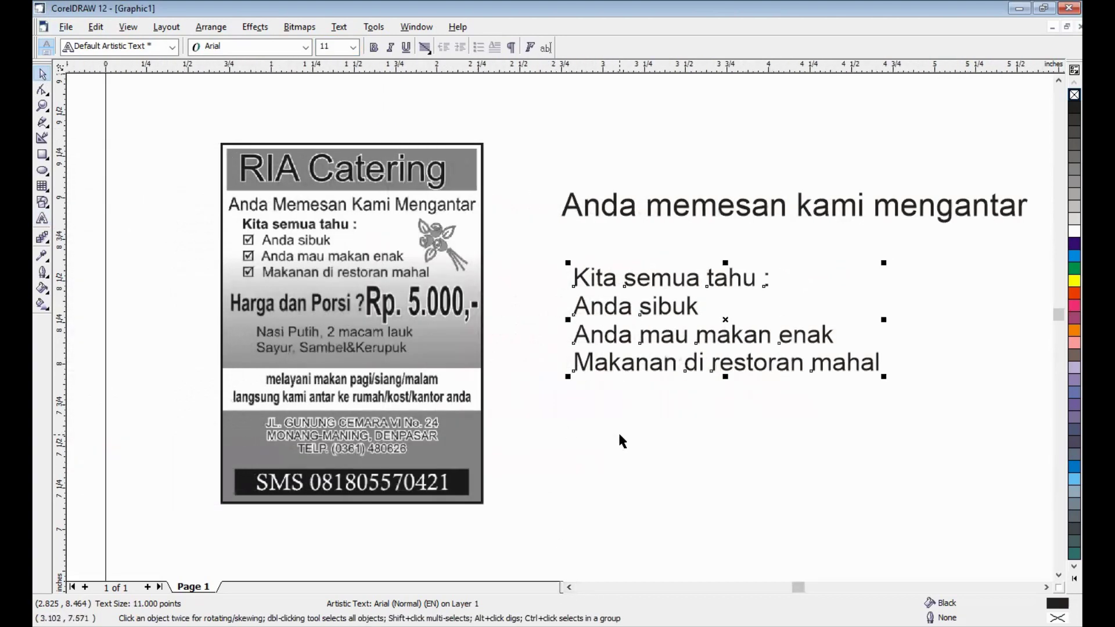
pyautogui.click(619, 434)
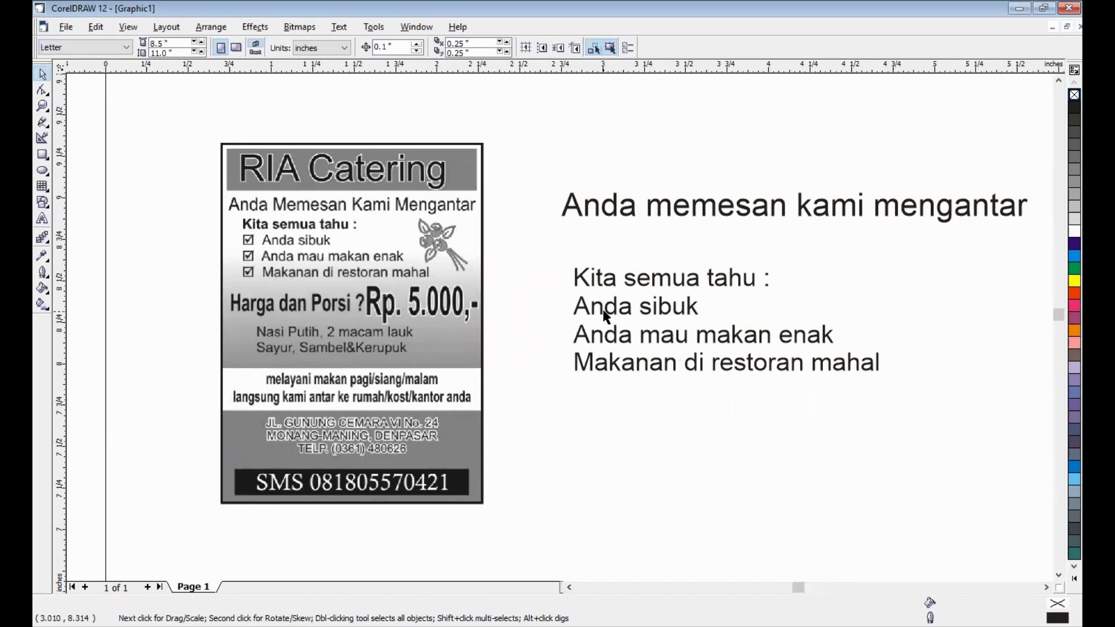
# - Make the 'Kita semua tahu :' heading bold and put the caret before 'Anda sibuk'
pyautogui.doubleClick(577, 274)
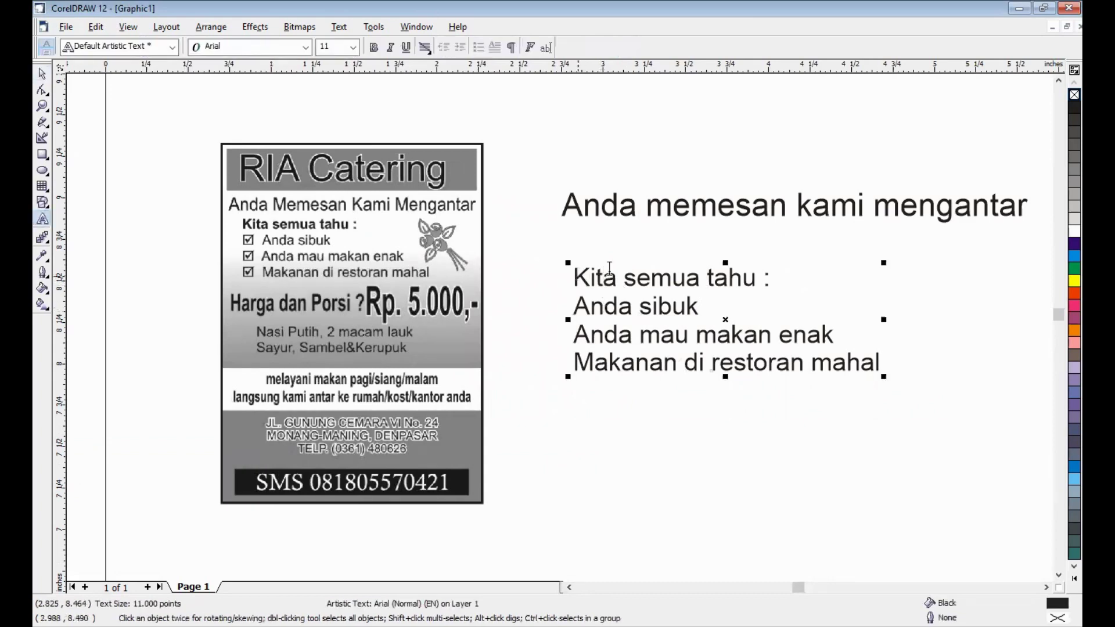
pyautogui.moveTo(575, 273); pyautogui.dragTo(783, 271)
pyautogui.click(374, 47)
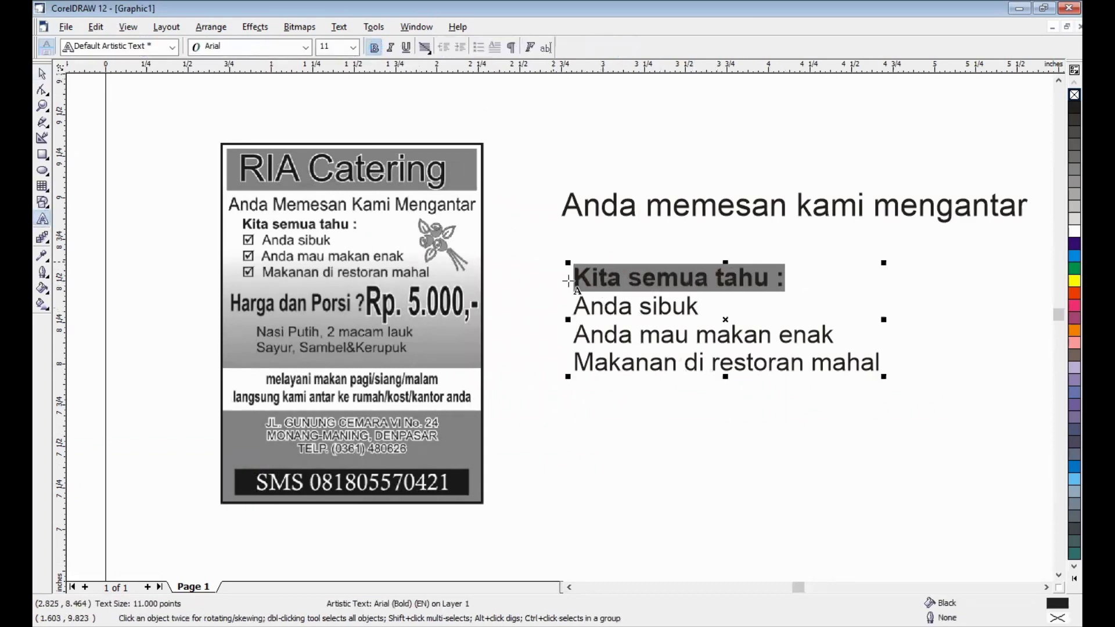
pyautogui.click(574, 308)
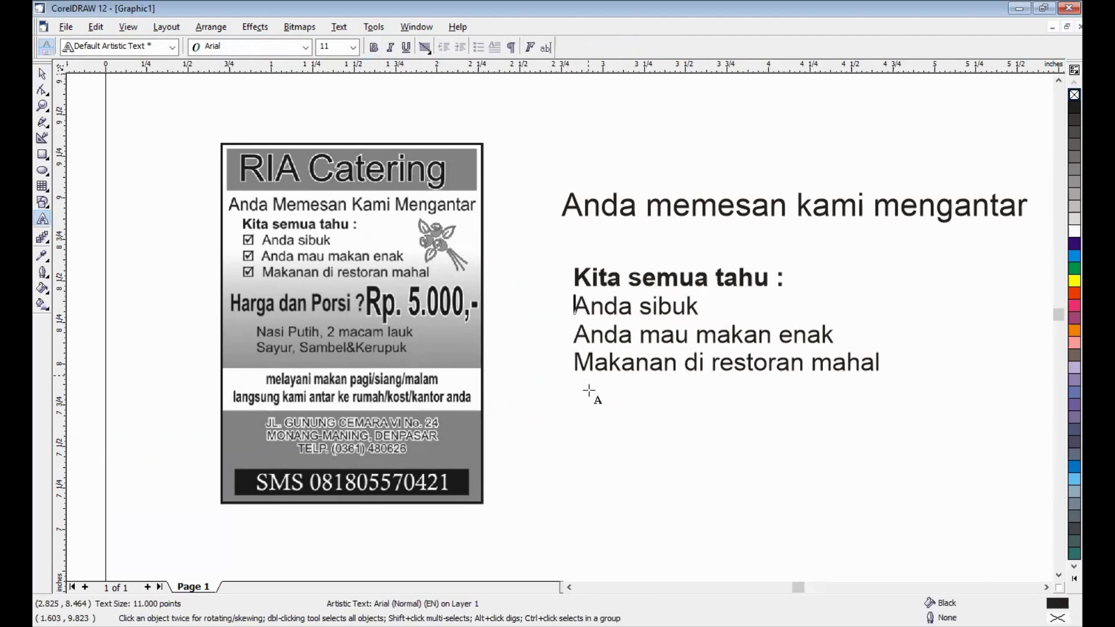
pyautogui.click(576, 305)
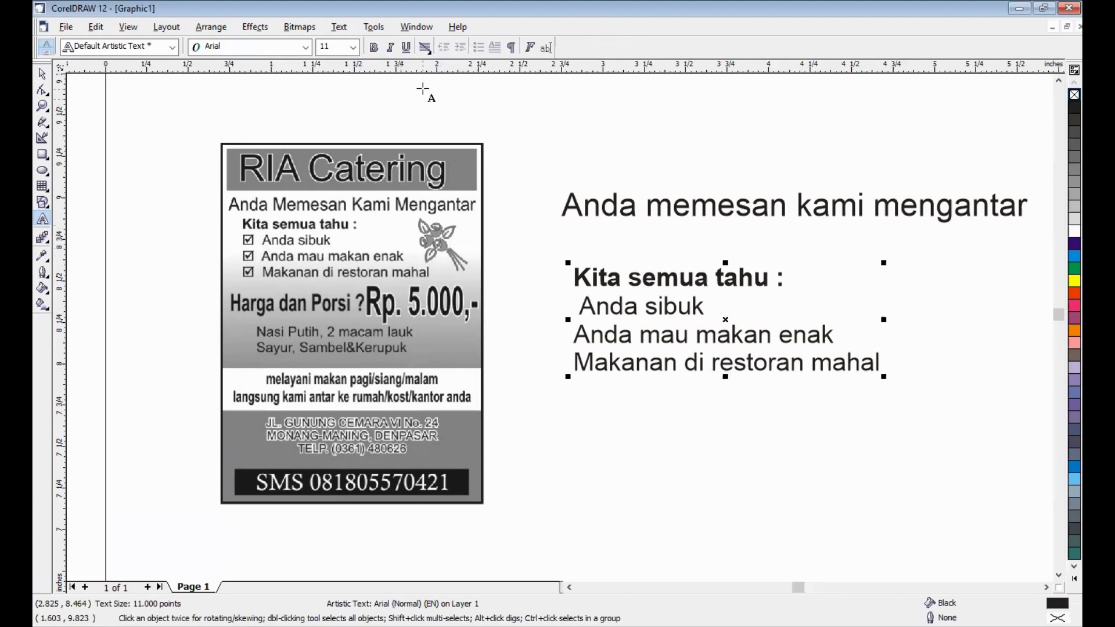
pyautogui.click(340, 28)
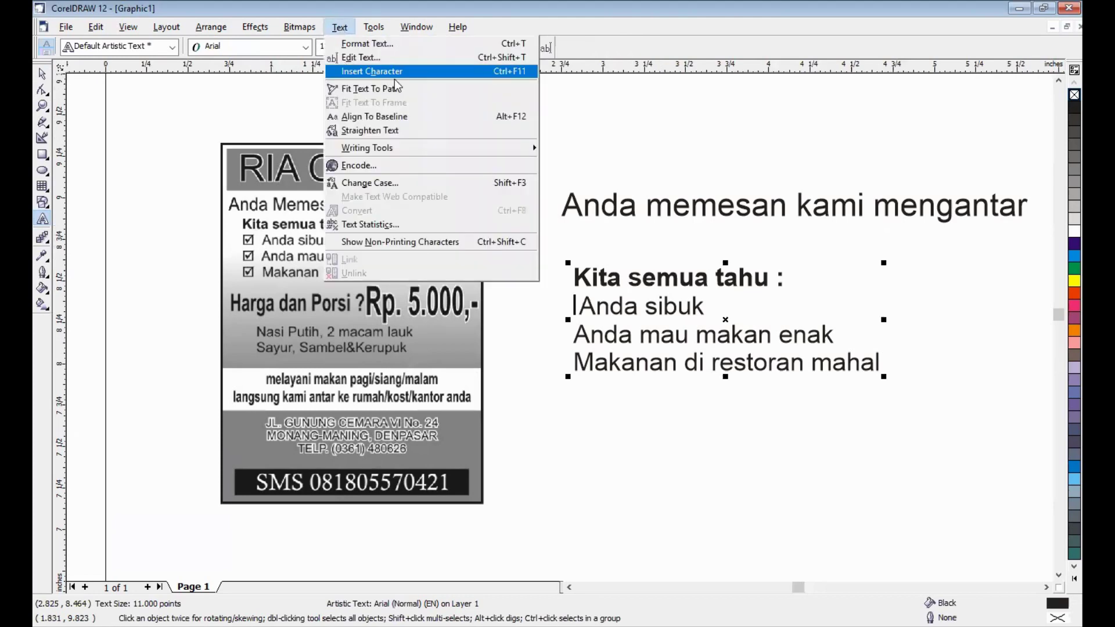
# - Open Insert Character, set code page 65000 (UTF-7), and browse the fonts toward Wingdings
pyautogui.click(406, 73)
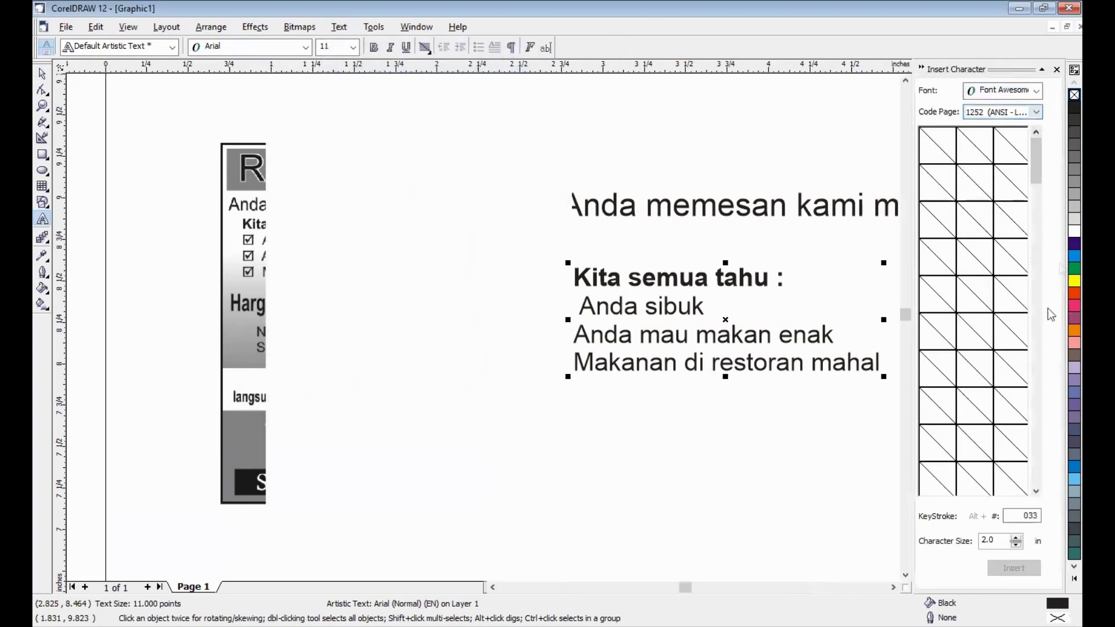
pyautogui.click(1036, 112)
pyautogui.scroll(-3, 1009, 291)
pyautogui.scroll(-3, 1010, 319)
pyautogui.scroll(-3, 1009, 380)
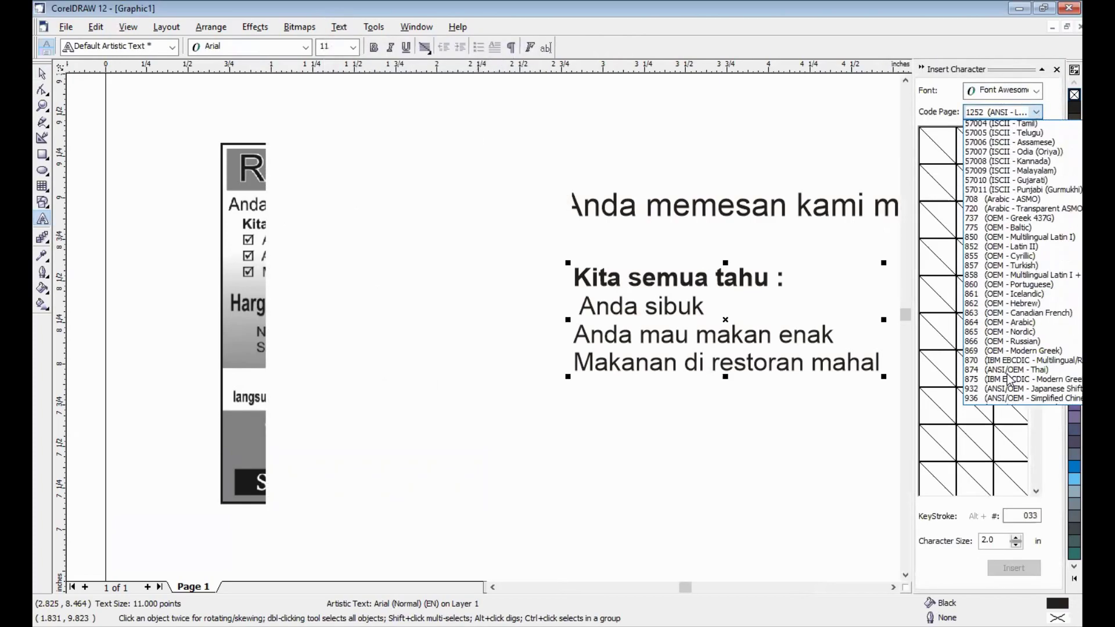
pyautogui.scroll(-2, 1009, 380)
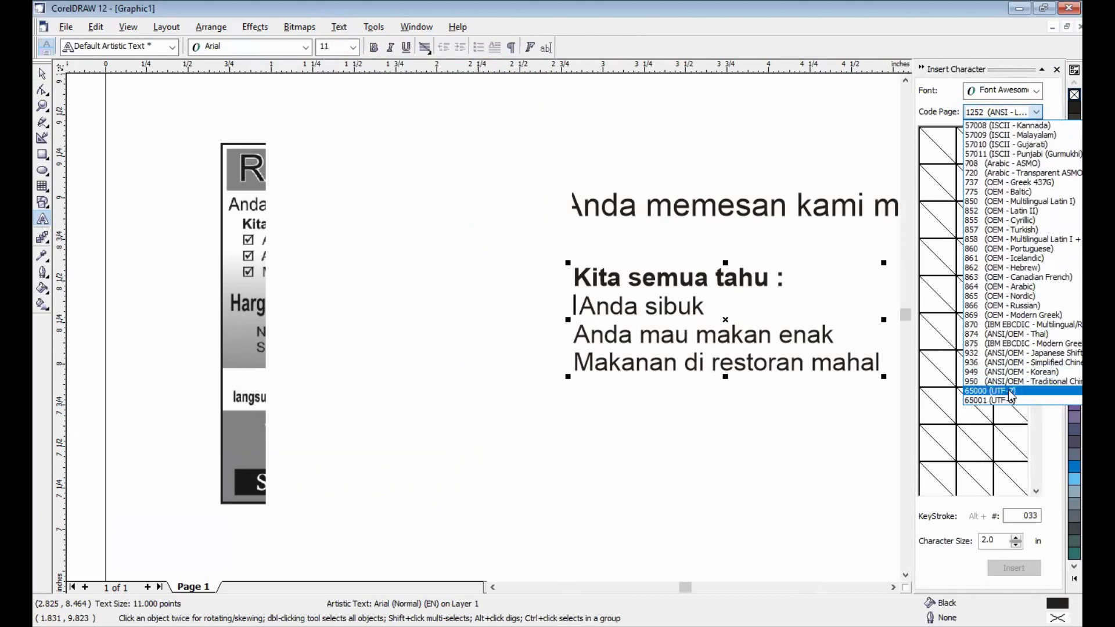
pyautogui.click(1007, 390)
pyautogui.click(1037, 91)
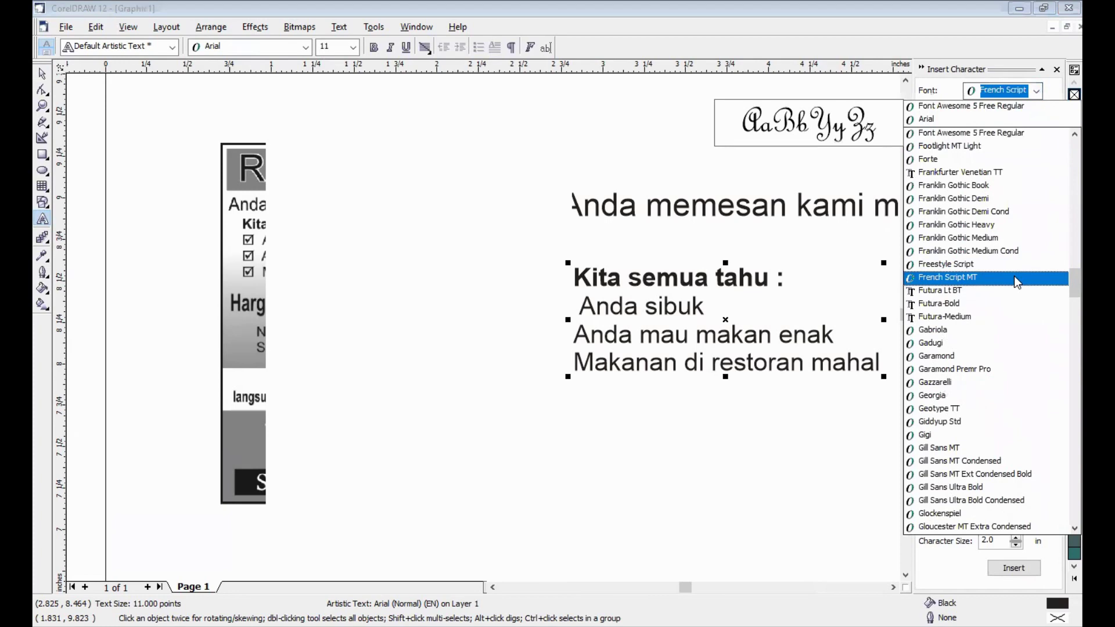
pyautogui.scroll(-3, 1013, 276)
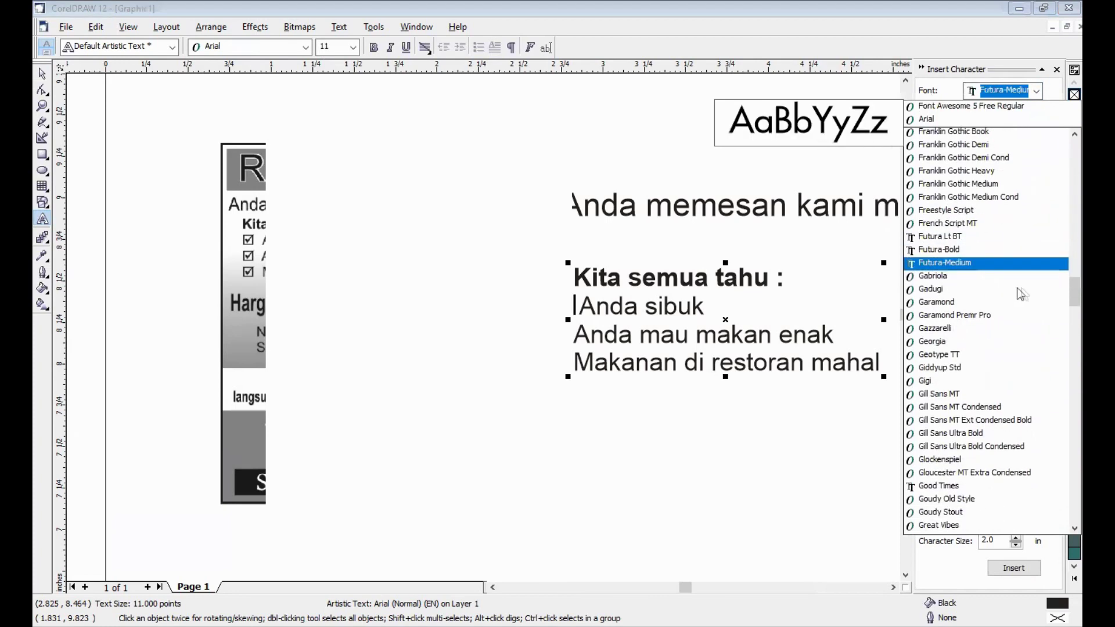
pyautogui.scroll(-4, 1059, 307)
pyautogui.scroll(-20, 1062, 388)
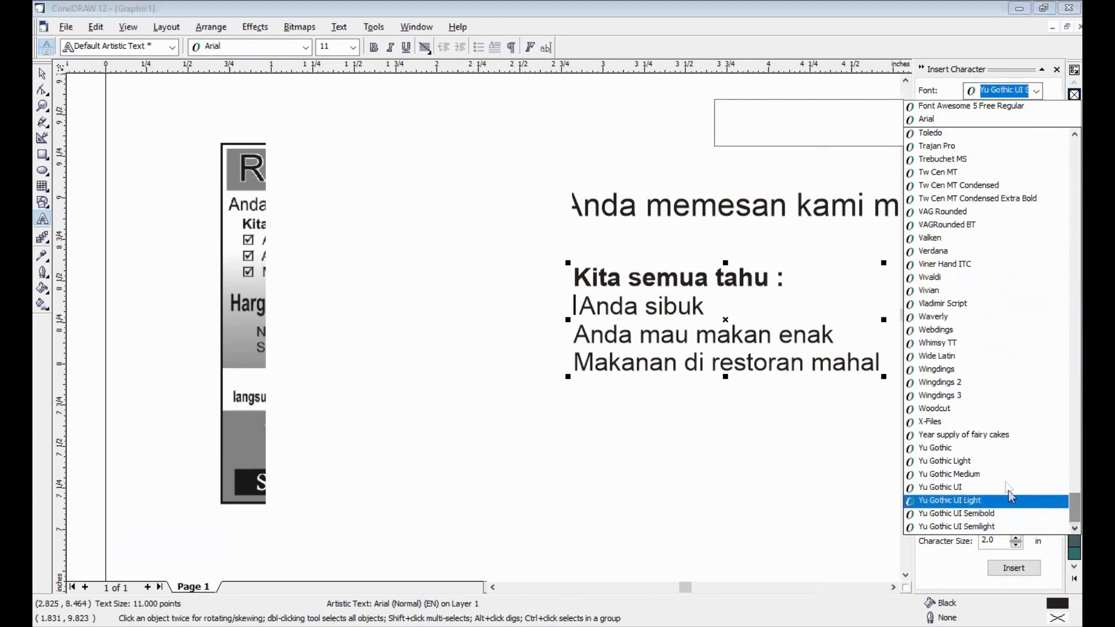
# - Insert the Wingdings checked-box glyph before 'Anda sibuk'
pyautogui.click(975, 372)
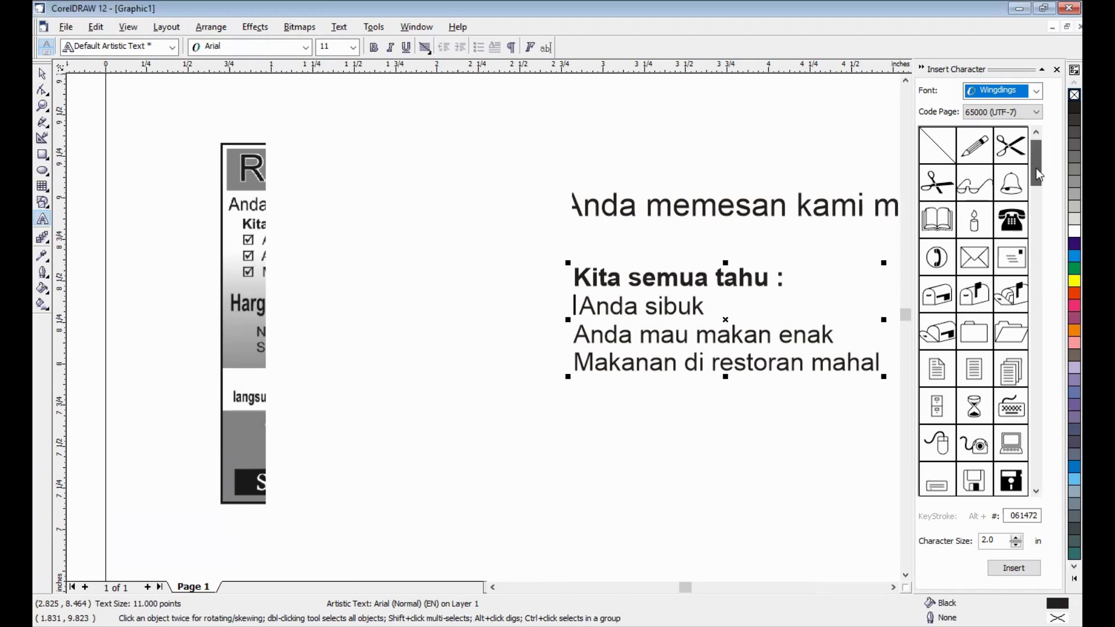
pyautogui.moveTo(1037, 166); pyautogui.dragTo(1046, 474)
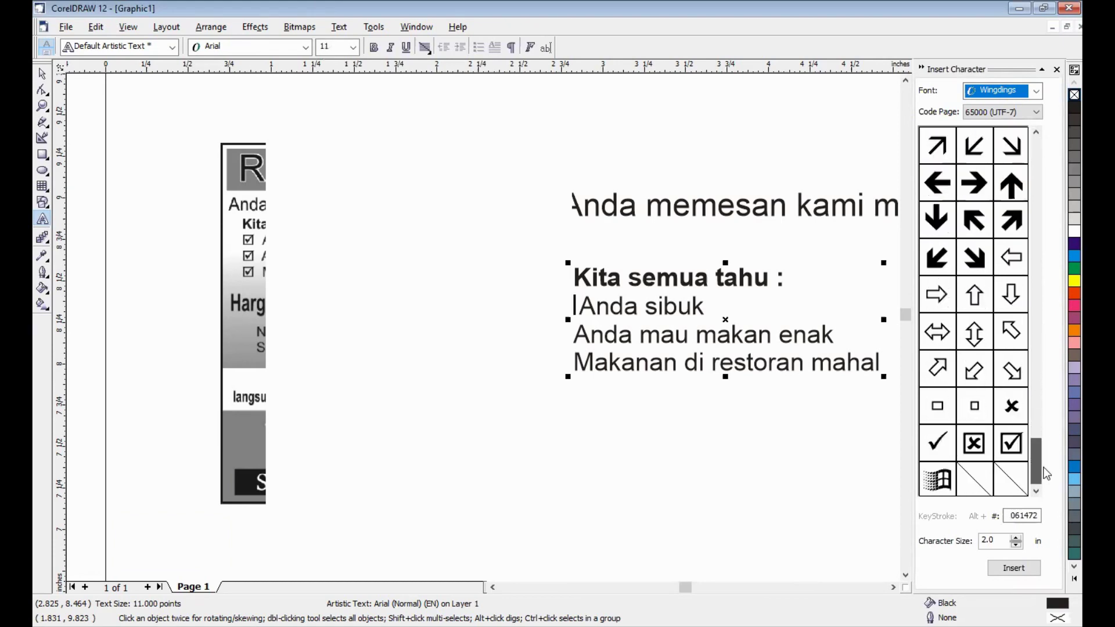
pyautogui.click(1011, 447)
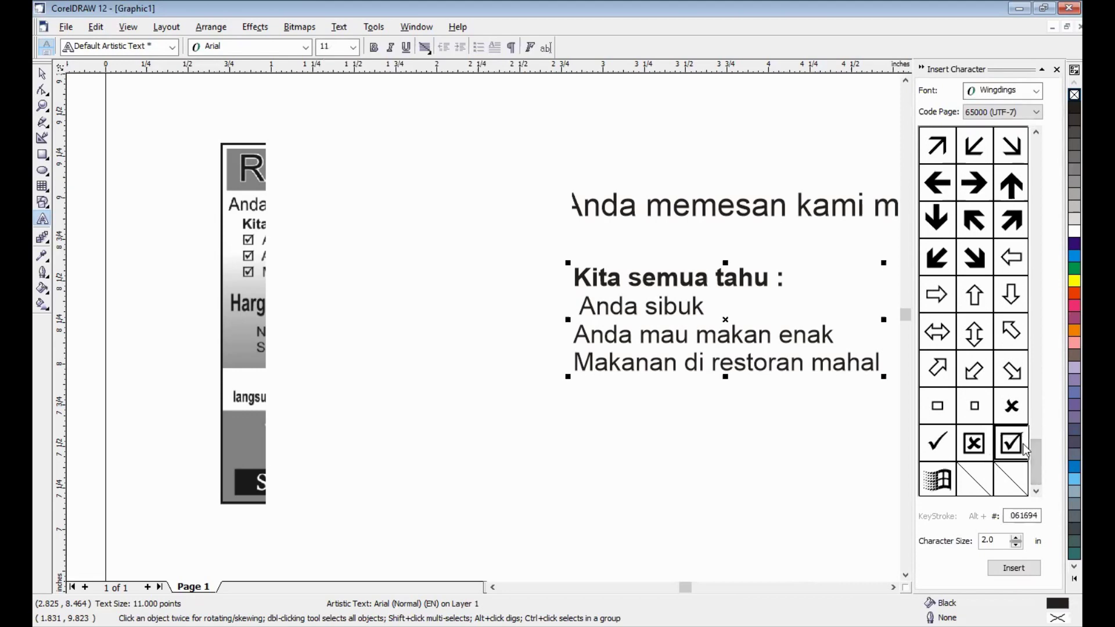
pyautogui.click(1013, 568)
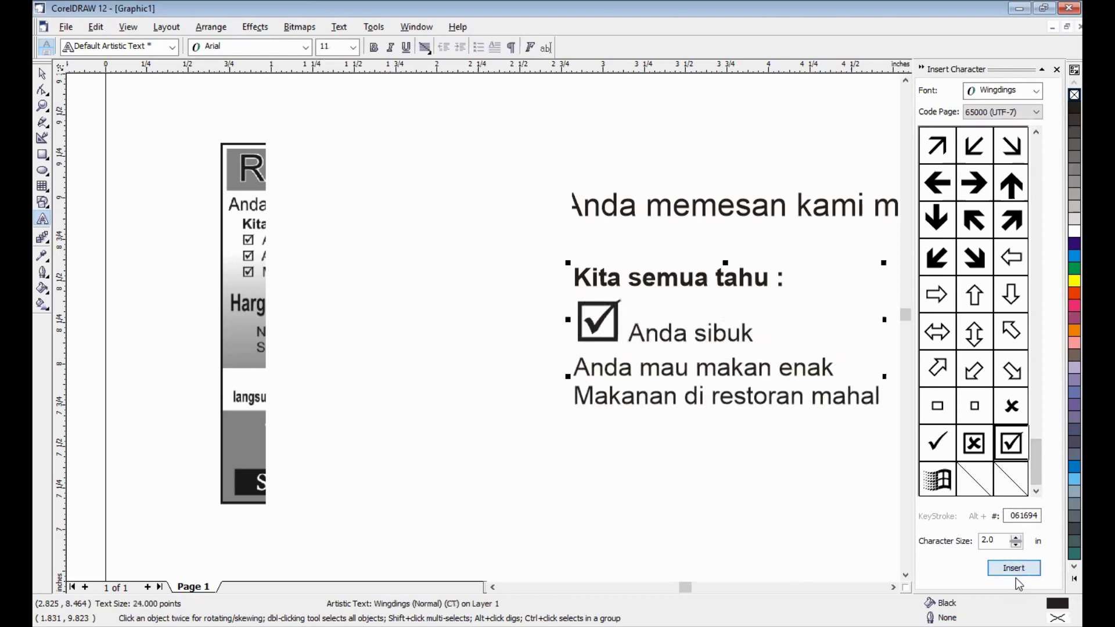
# - Select the checkbox glyph before 'Anda sibuk' and set it to 11 pt
pyautogui.click(628, 335)
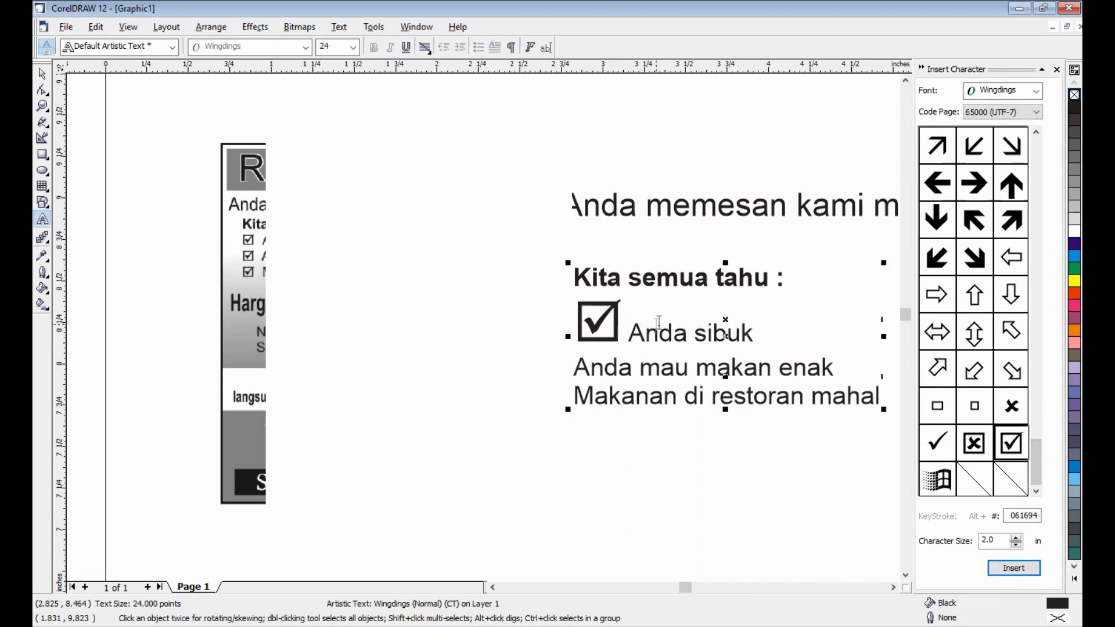
pyautogui.click(646, 334)
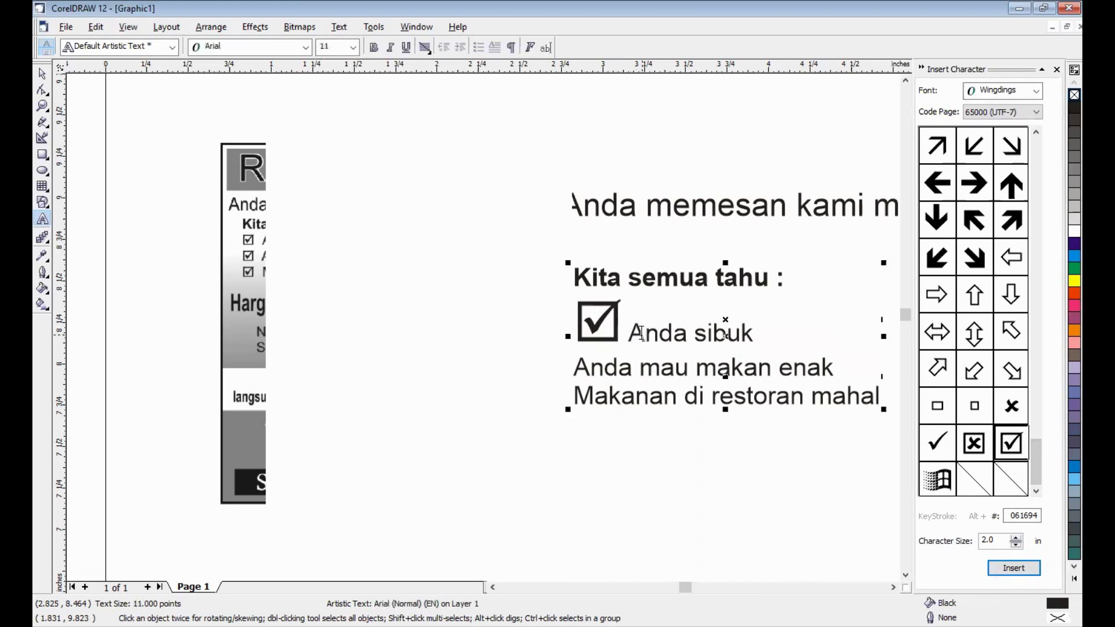
pyautogui.moveTo(639, 334); pyautogui.dragTo(629, 334)
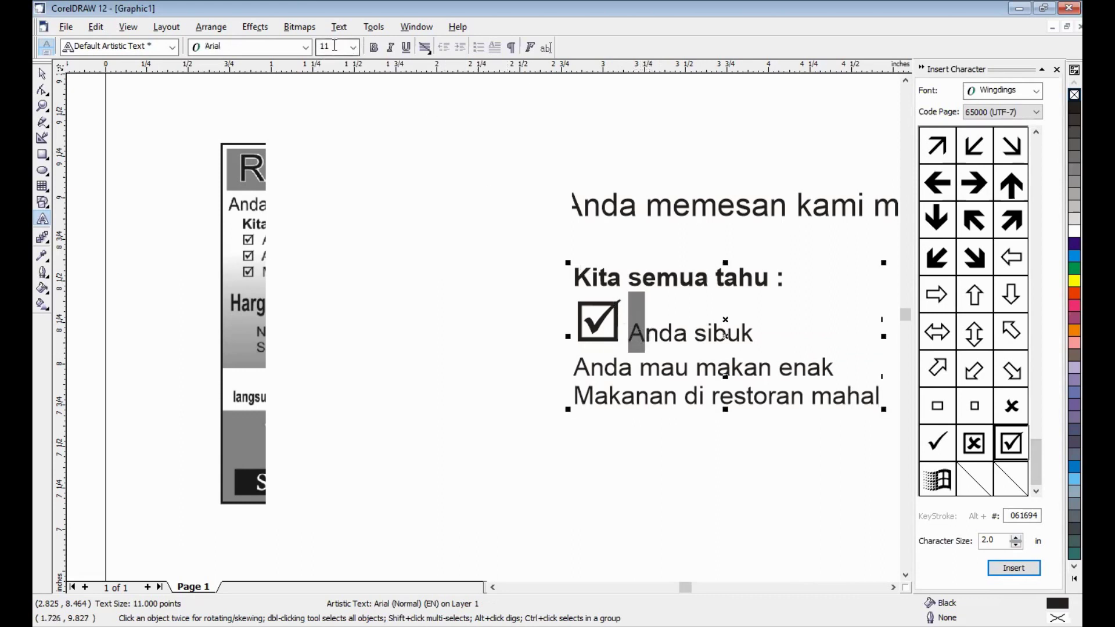
pyautogui.click(623, 329)
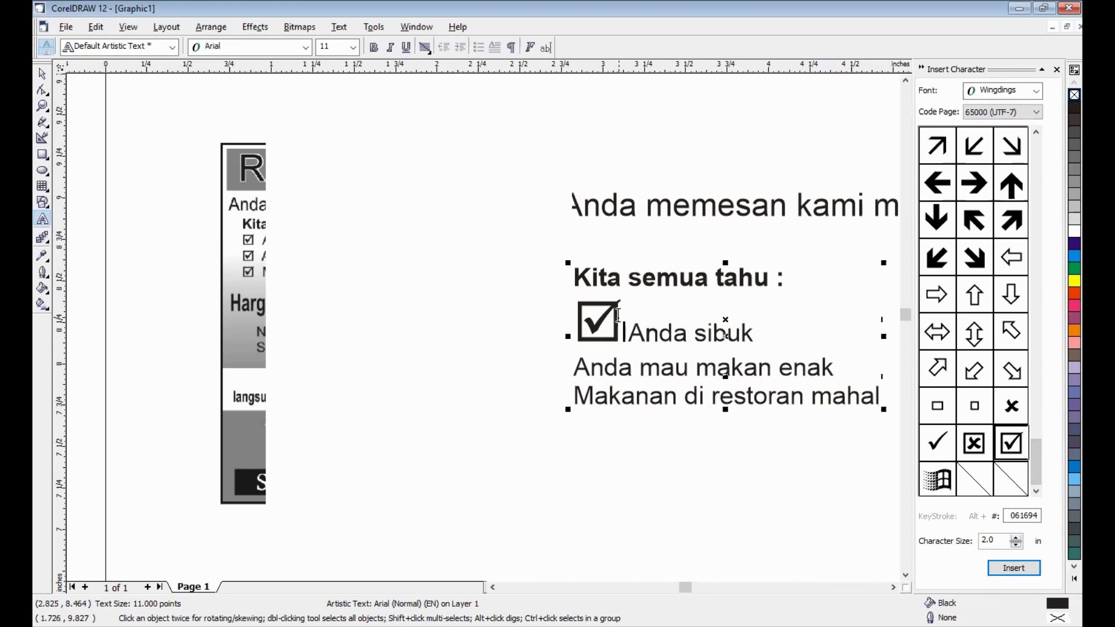
pyautogui.moveTo(618, 315); pyautogui.dragTo(587, 315)
pyautogui.hotkey('ctrl', 'c')
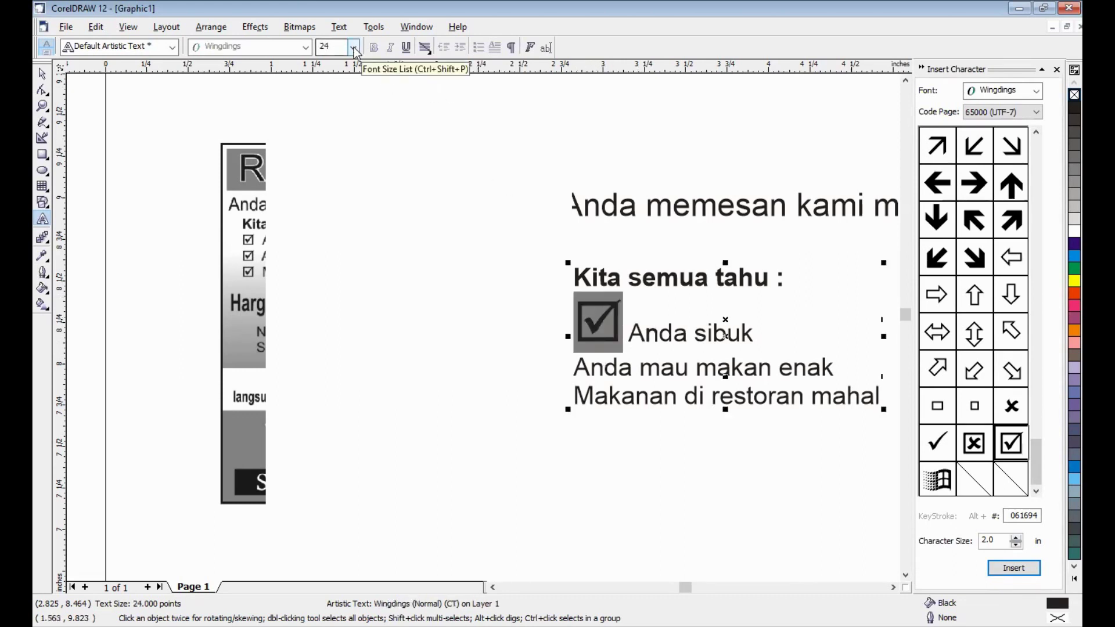
pyautogui.click(354, 48)
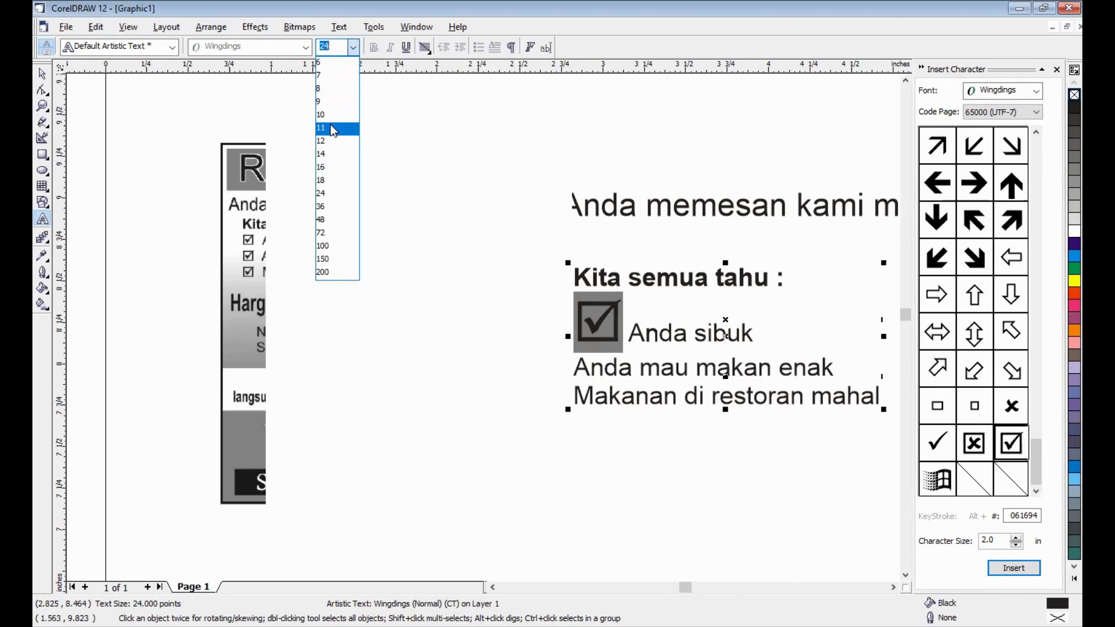
pyautogui.click(334, 129)
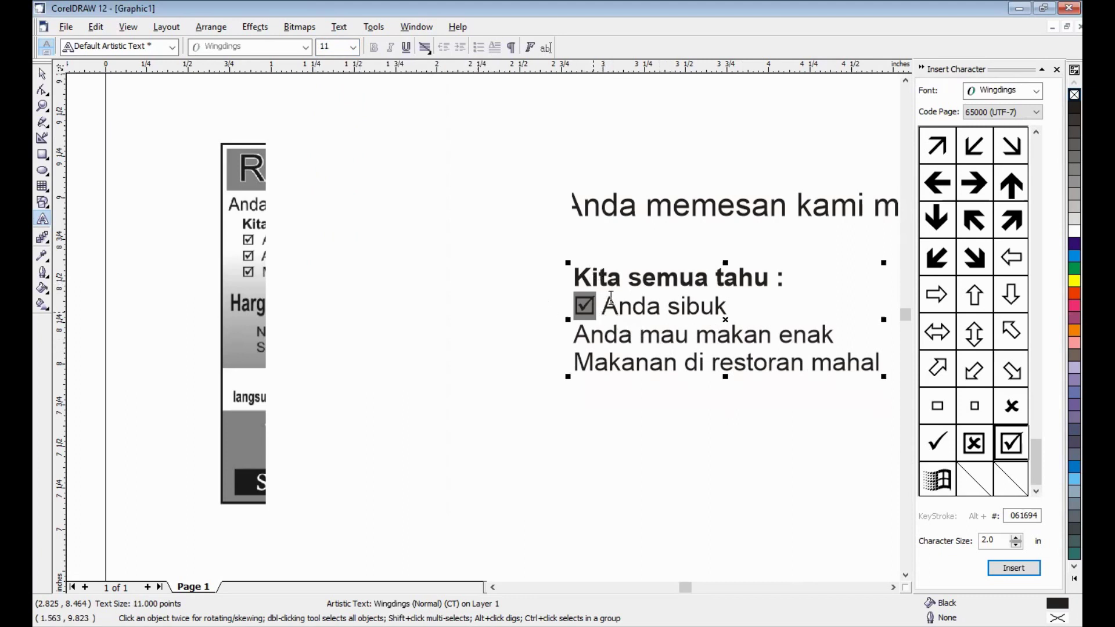
# - Copy the checkbox and paste it before 'Anda mau makan enak' and 'Makanan di restoran mahal'
pyautogui.click(97, 29)
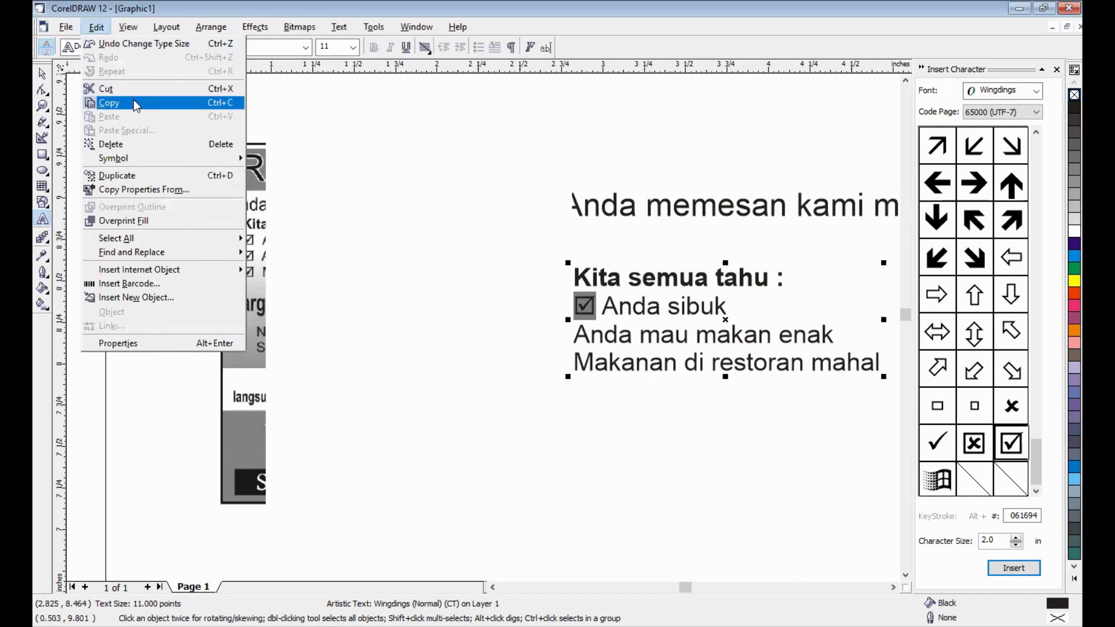
pyautogui.click(574, 336)
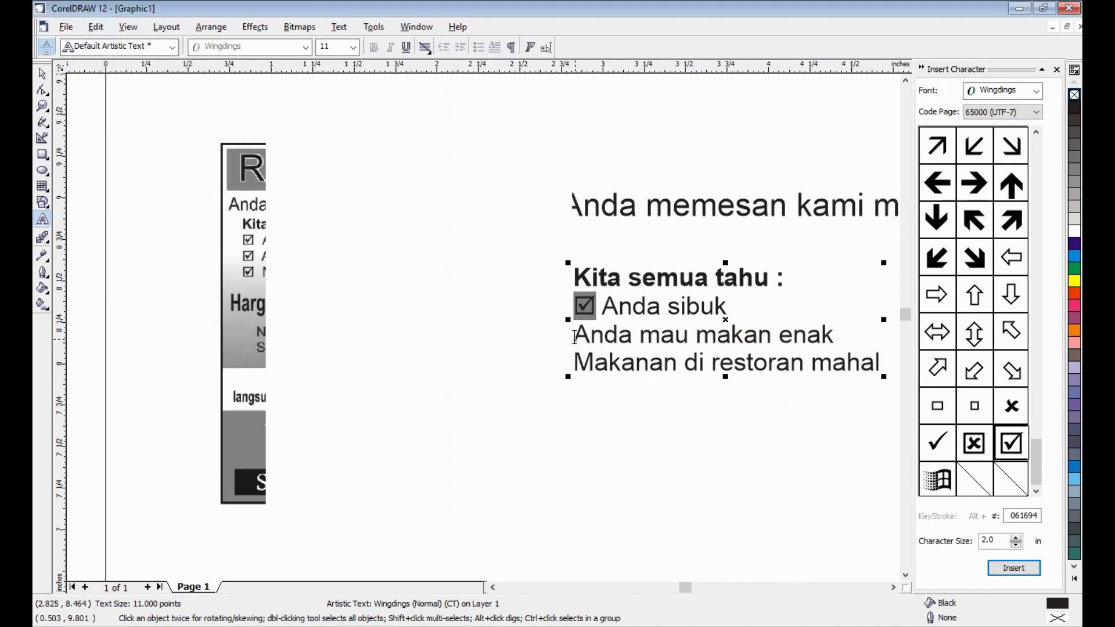
pyautogui.click(574, 337)
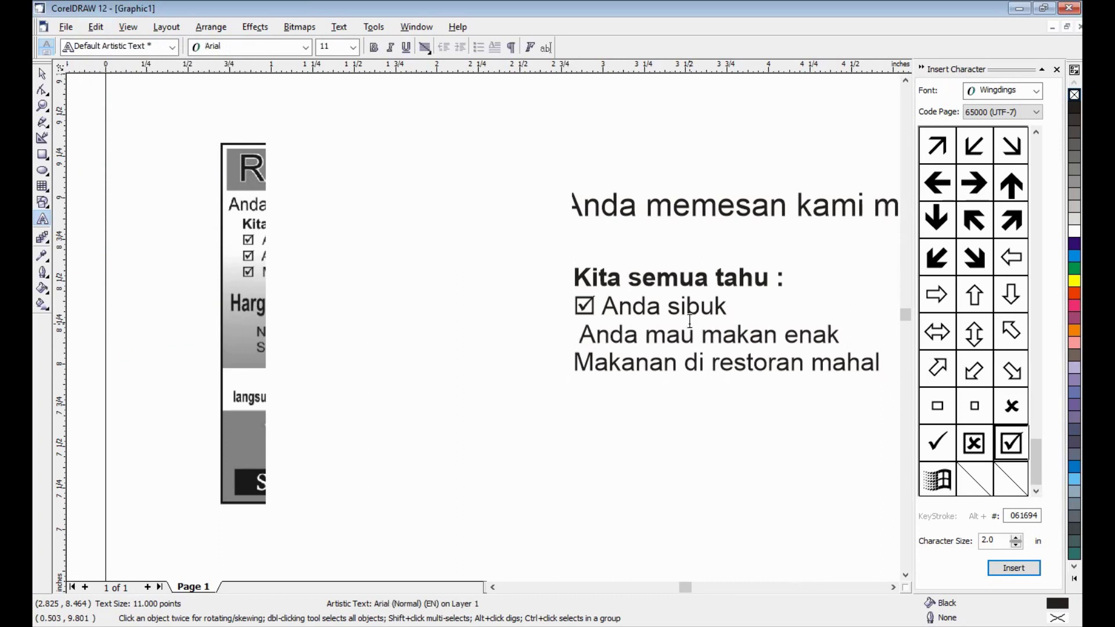
pyautogui.hotkey('ctrl', 'v')
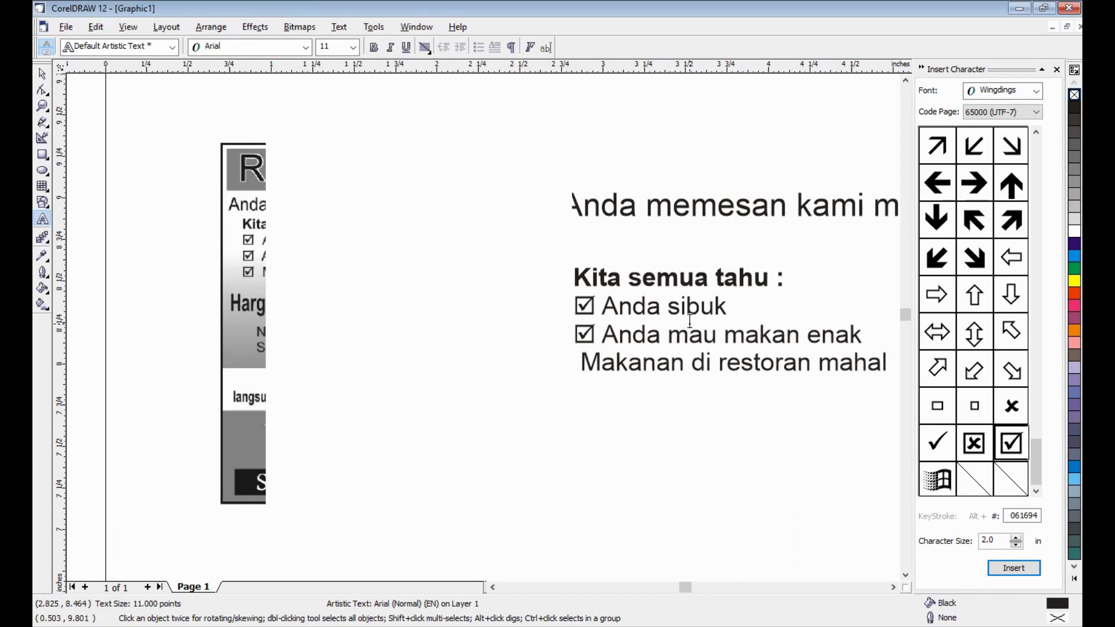
pyautogui.hotkey('ctrl', 'v')
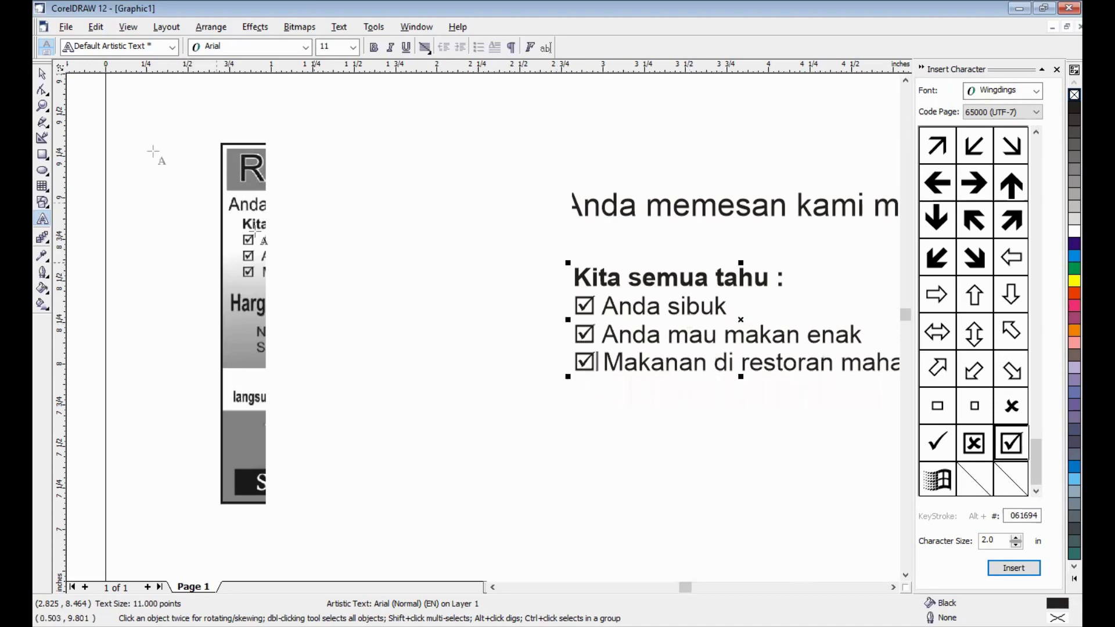
pyautogui.click(42, 74)
pyautogui.click(225, 115)
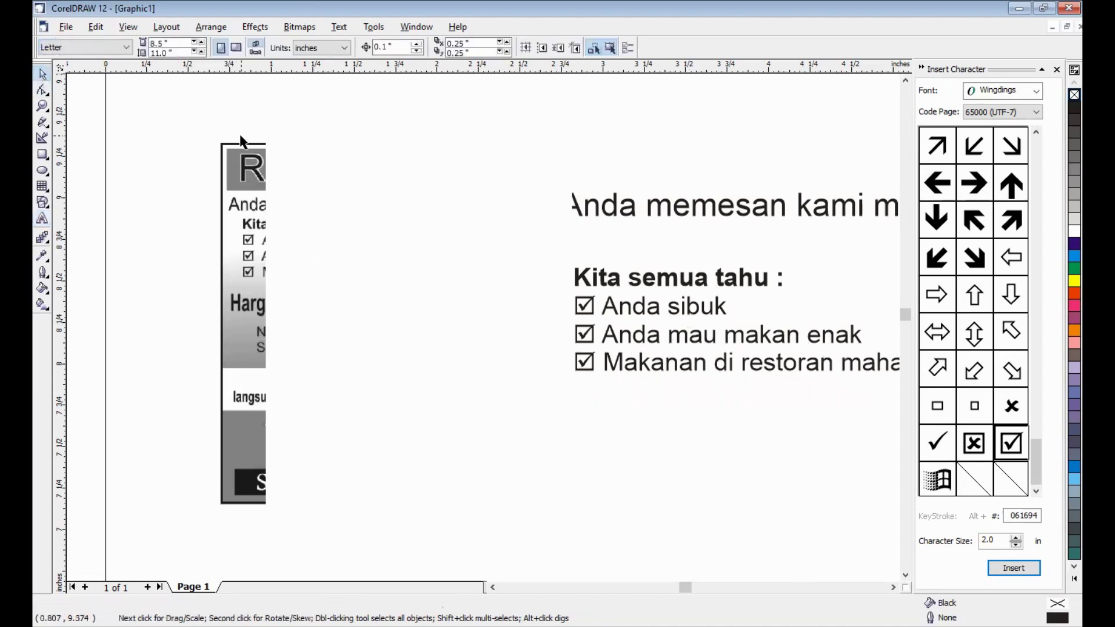
# - Scale the checklist block to about 7.2 pt and move it up-left under the heading
pyautogui.hscroll(3, 239, 140)
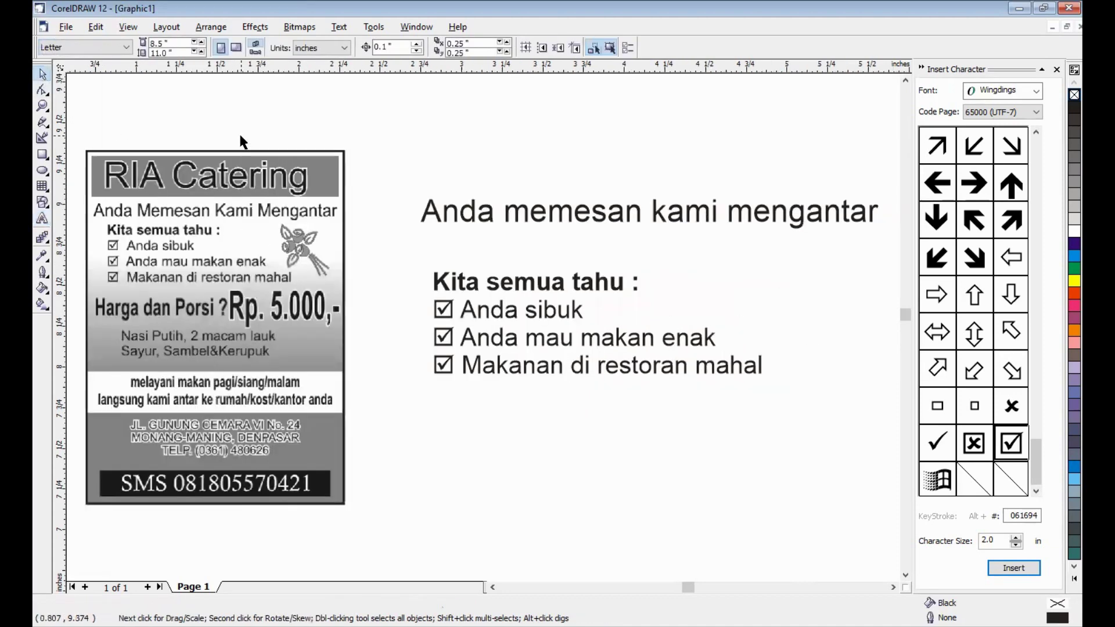
pyautogui.click(588, 296)
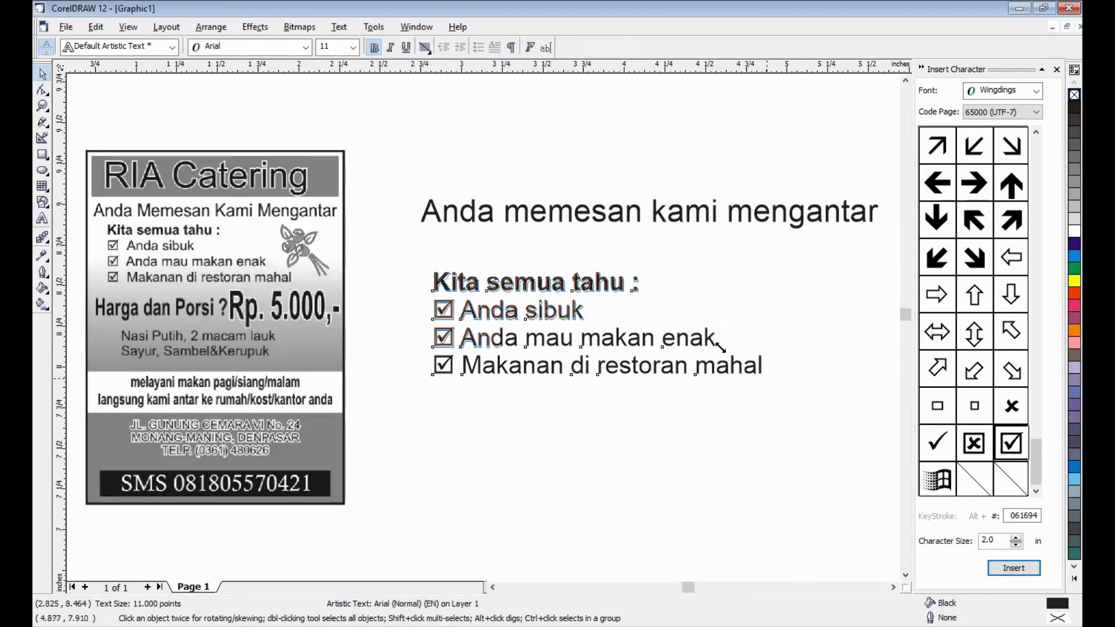
pyautogui.moveTo(720, 346); pyautogui.dragTo(621, 321)
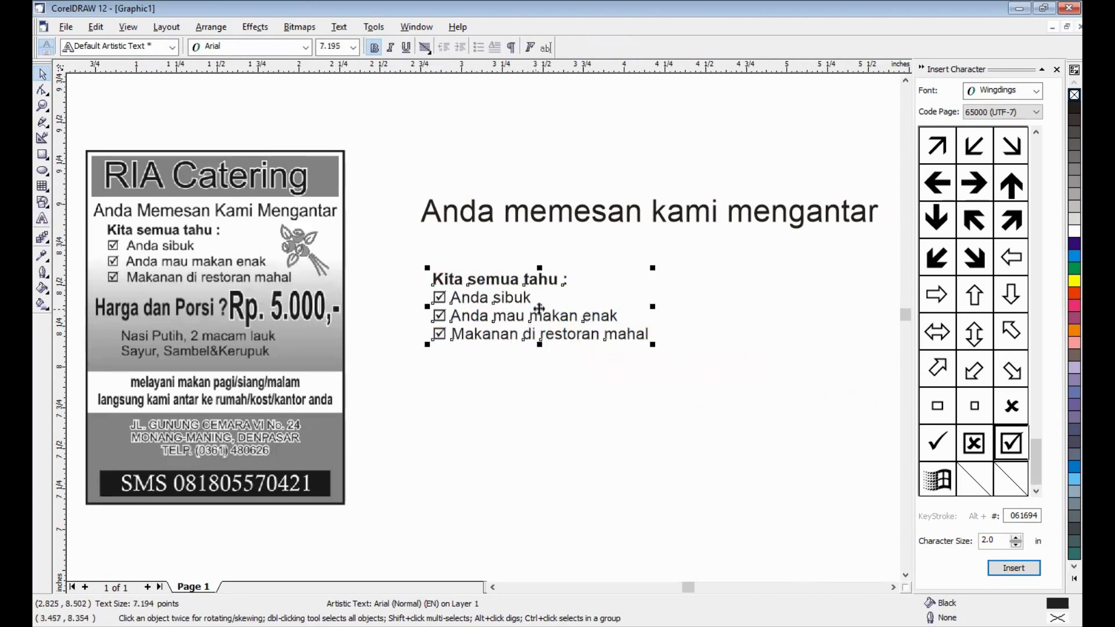
pyautogui.moveTo(540, 308); pyautogui.dragTo(469, 290)
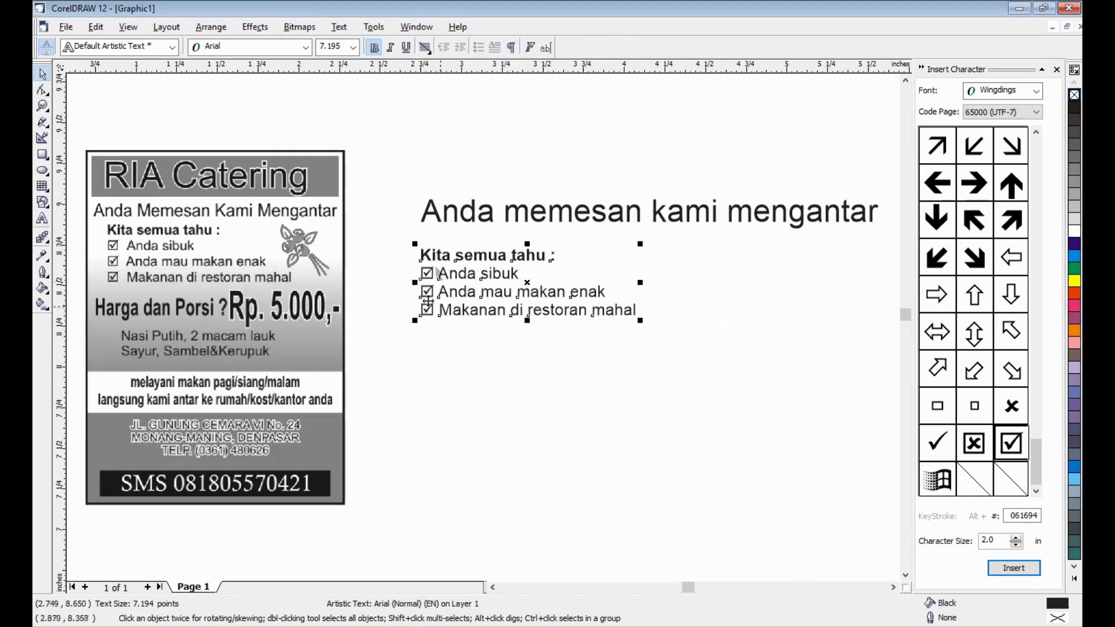
pyautogui.click(530, 436)
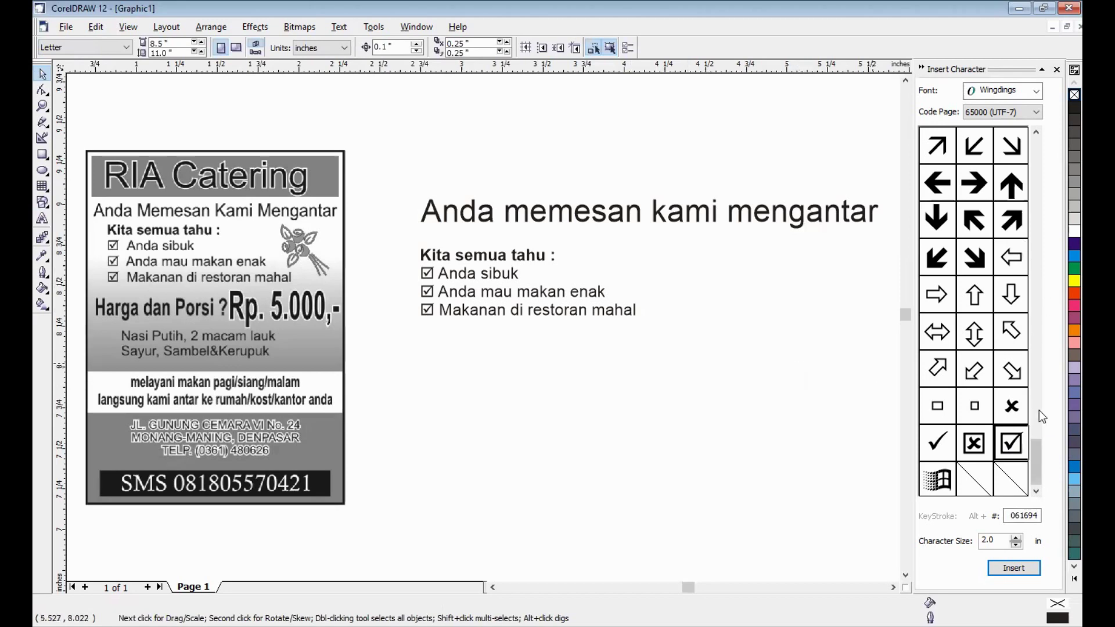
# - Scroll the Wingdings characters to the arrows and pick the bold up-arrow glyph
pyautogui.moveTo(1036, 437); pyautogui.dragTo(1039, 378)
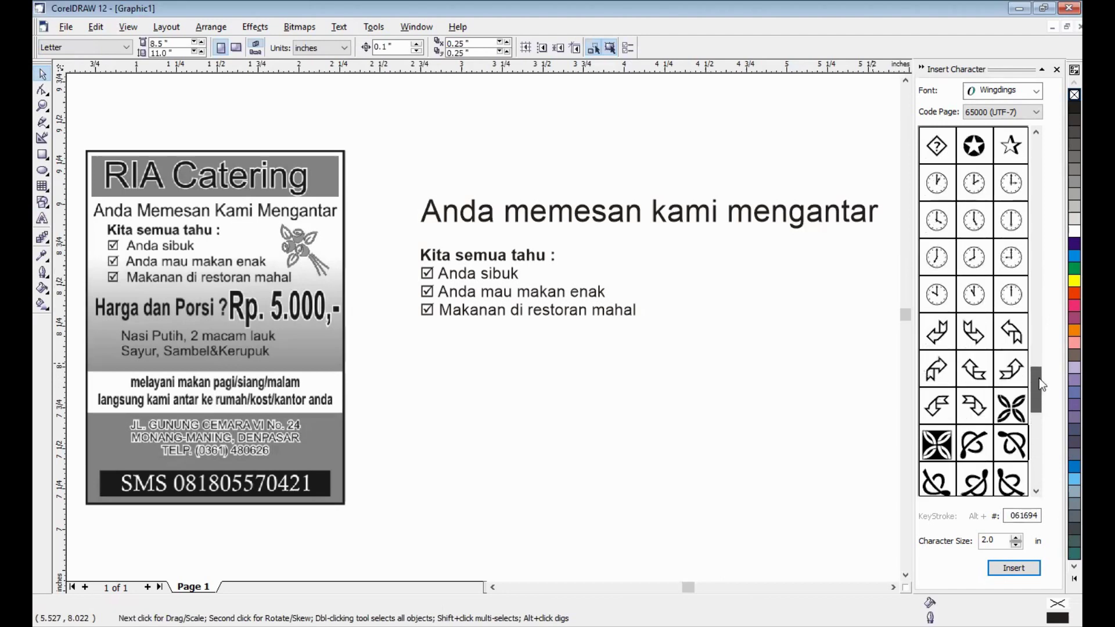
pyautogui.click(441, 272)
pyautogui.press('F8')
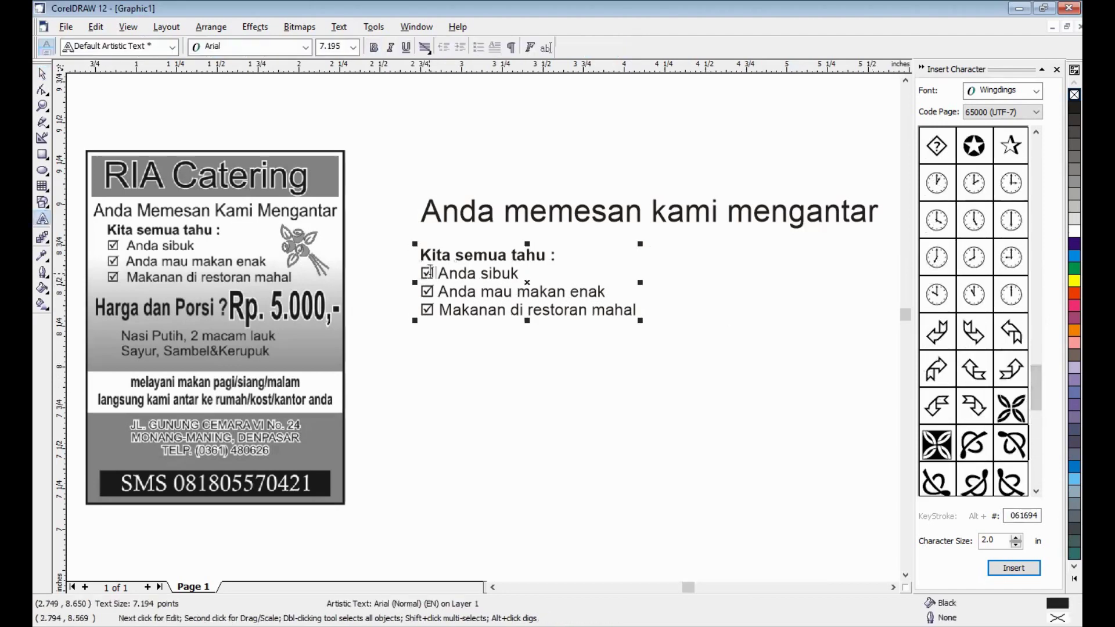
pyautogui.moveTo(434, 272); pyautogui.dragTo(418, 273)
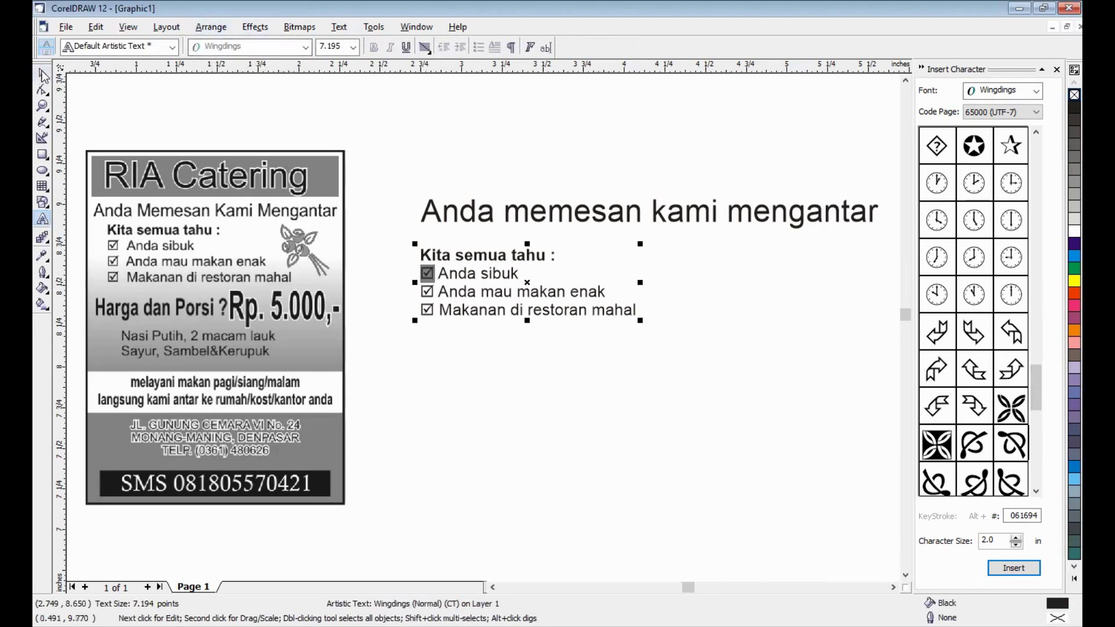
pyautogui.hotkey('ctrl', 'space')
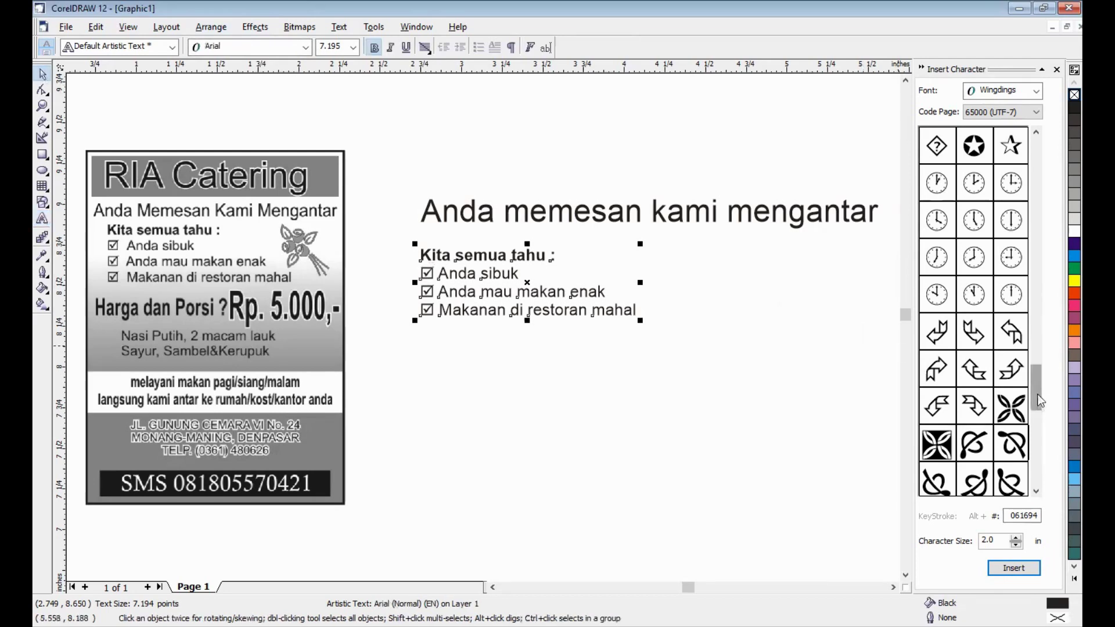
pyautogui.moveTo(1039, 400); pyautogui.dragTo(1039, 456)
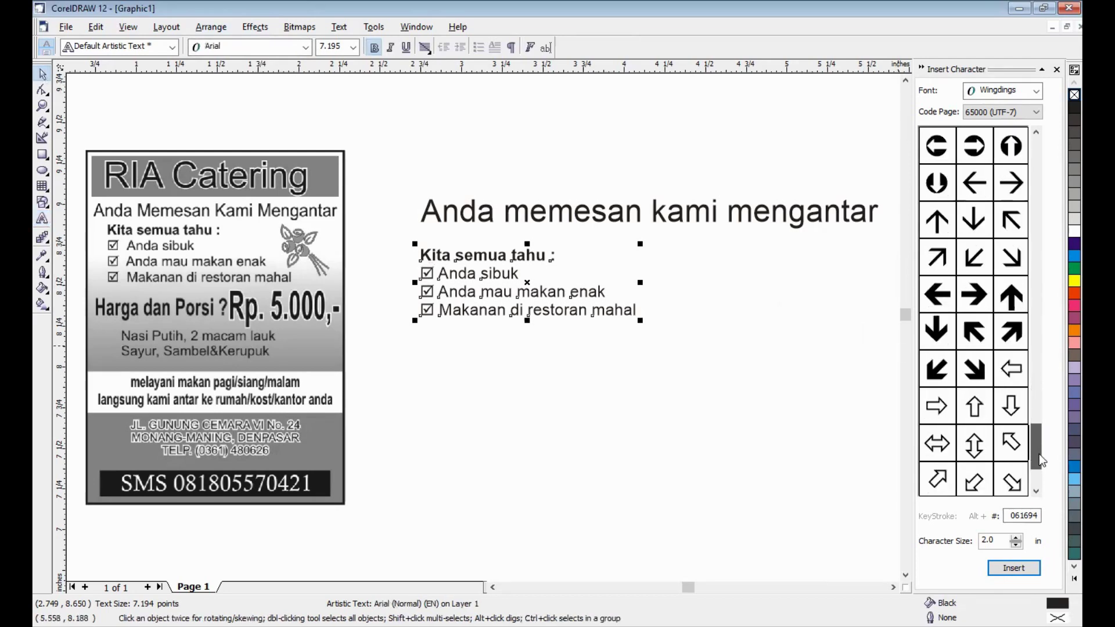
pyautogui.click(1011, 296)
# - Drag the bold up-arrow onto the page, scale it to about 49%, and set it below the checklist
pyautogui.click(1009, 294)
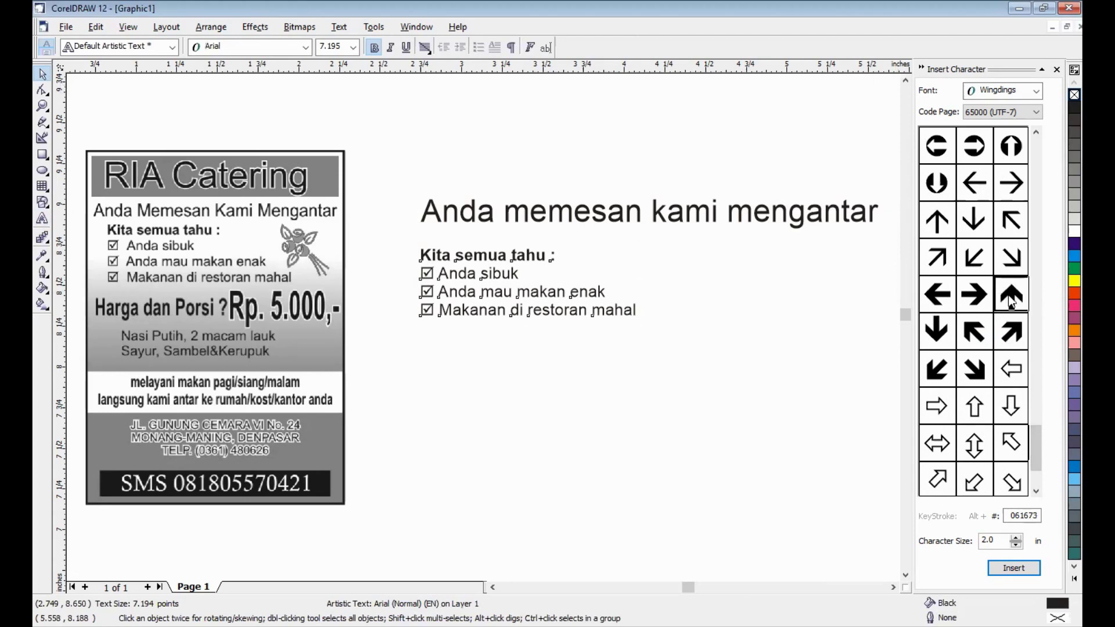
pyautogui.moveTo(965, 330); pyautogui.dragTo(647, 447)
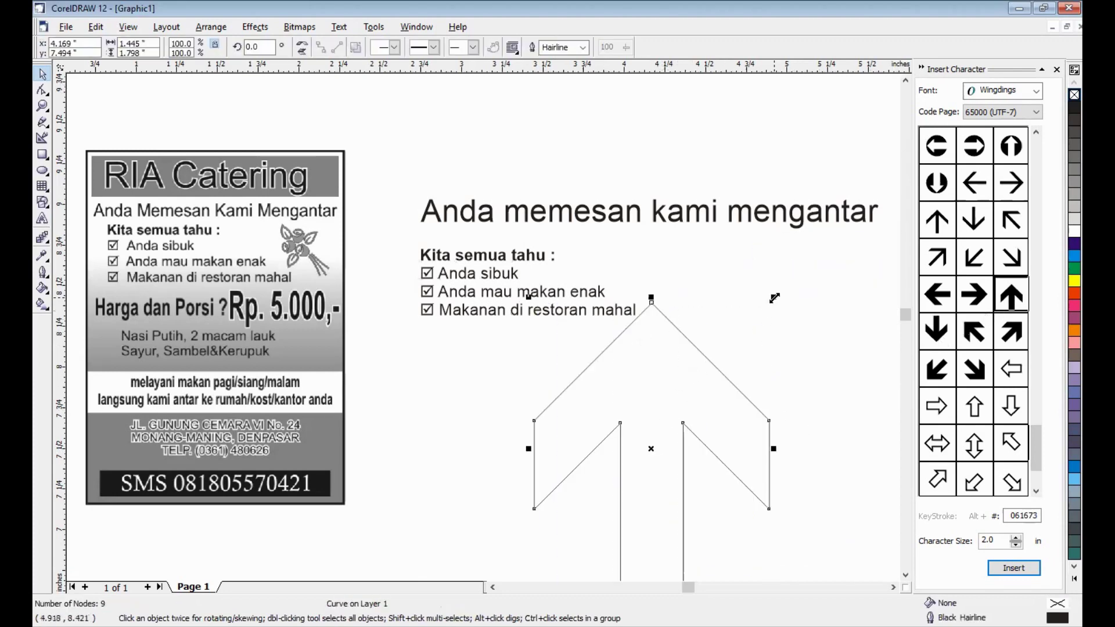
pyautogui.moveTo(774, 298); pyautogui.dragTo(654, 447)
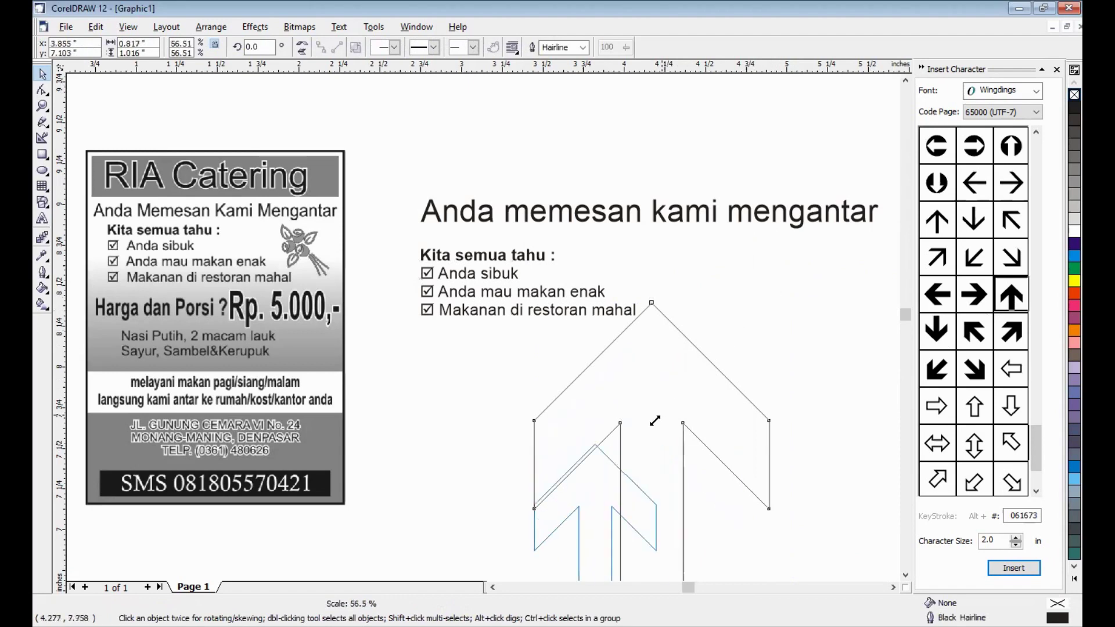
pyautogui.moveTo(607, 504); pyautogui.dragTo(746, 373)
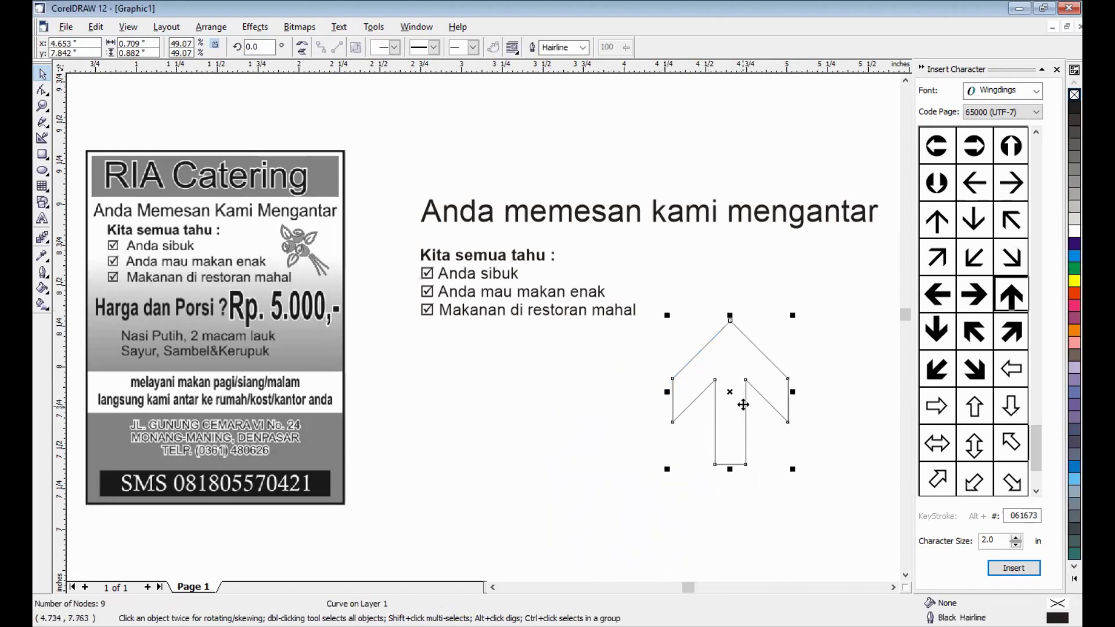
# - Reshape the arrow's nodes so it tilts diagonally up and to the right
pyautogui.click(43, 90)
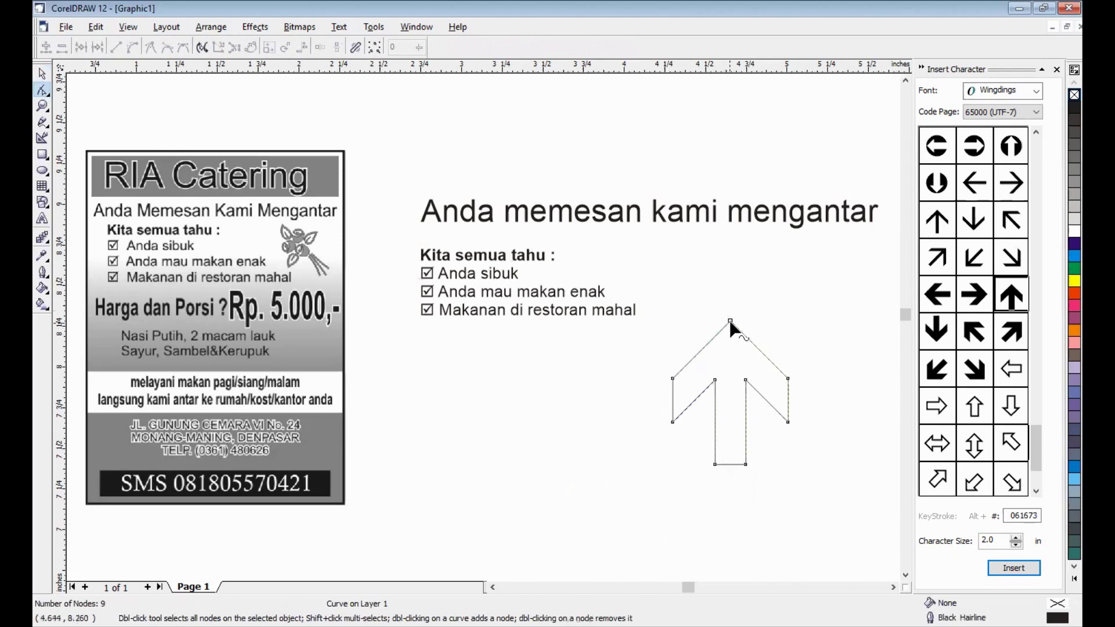
pyautogui.moveTo(729, 321); pyautogui.dragTo(804, 291)
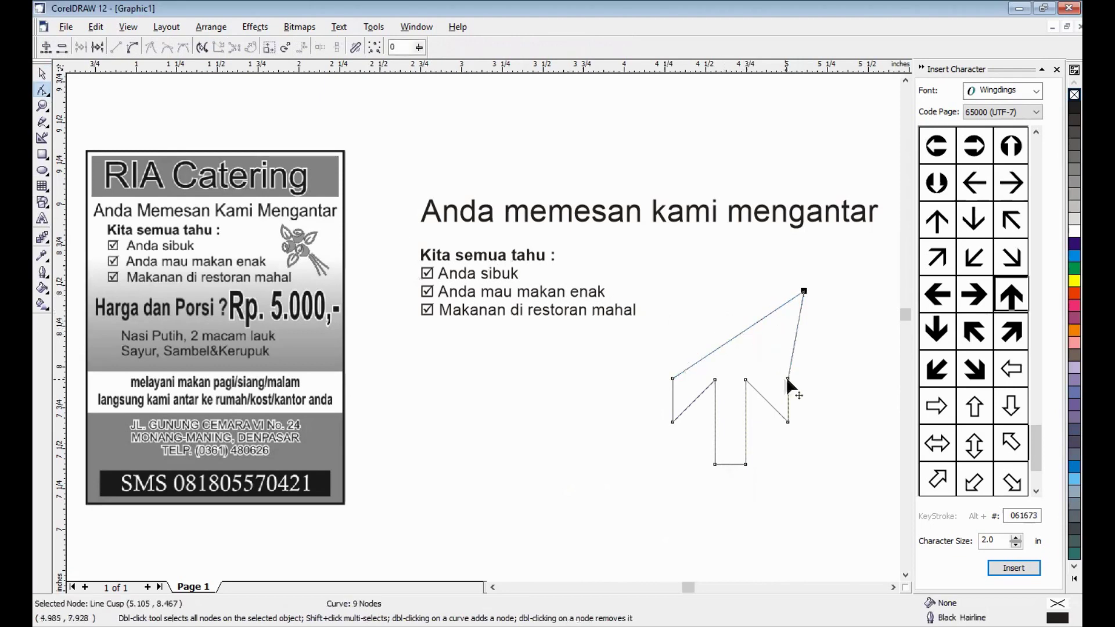
pyautogui.moveTo(845, 367); pyautogui.dragTo(848, 369)
pyautogui.moveTo(746, 382); pyautogui.dragTo(796, 361)
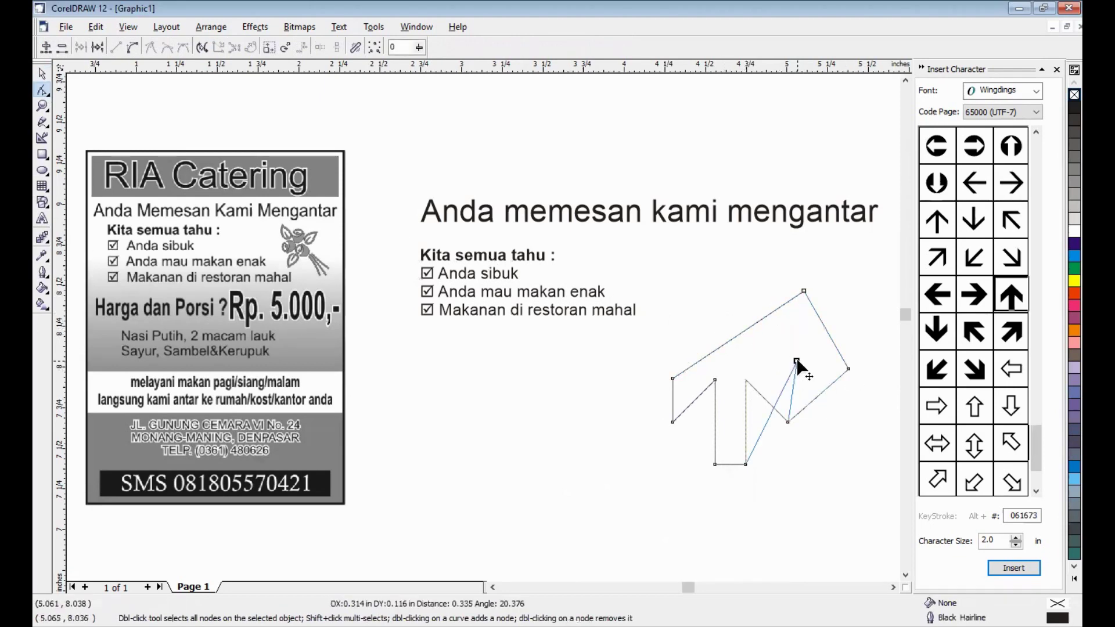
pyautogui.click(42, 74)
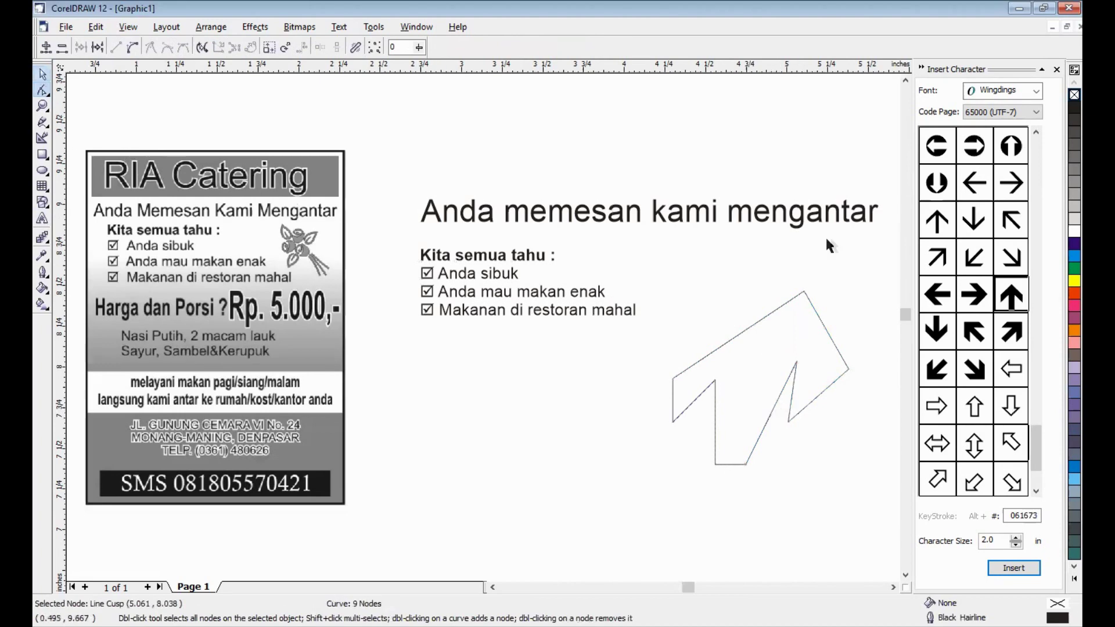
# - Place the Wingdings star-in-circle on the page and shrink it to about 60%
pyautogui.click(1039, 151)
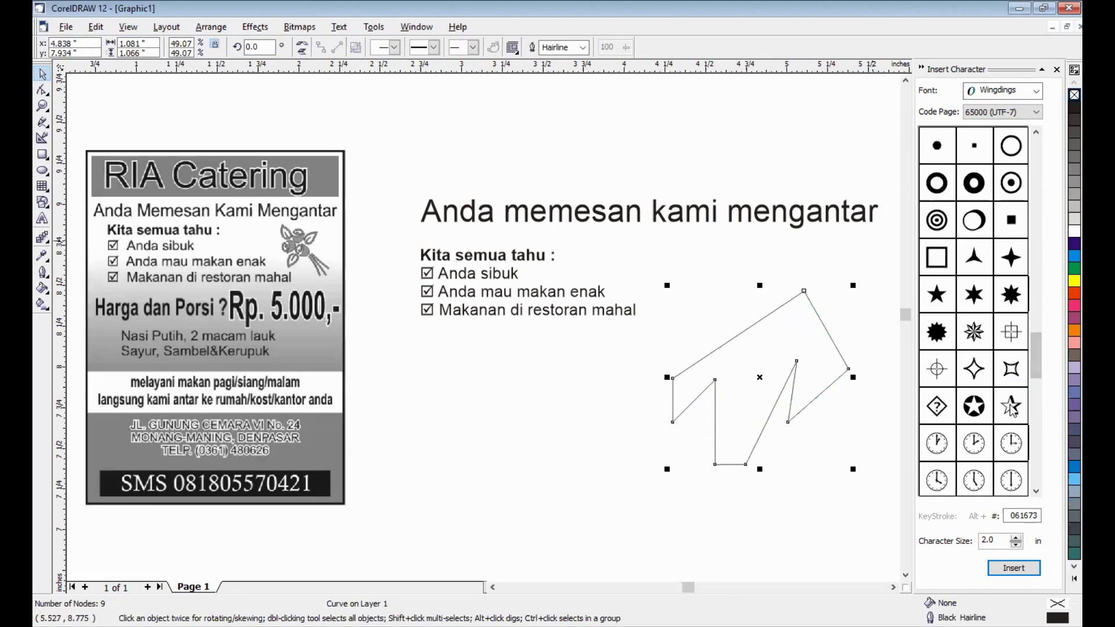
pyautogui.click(974, 418)
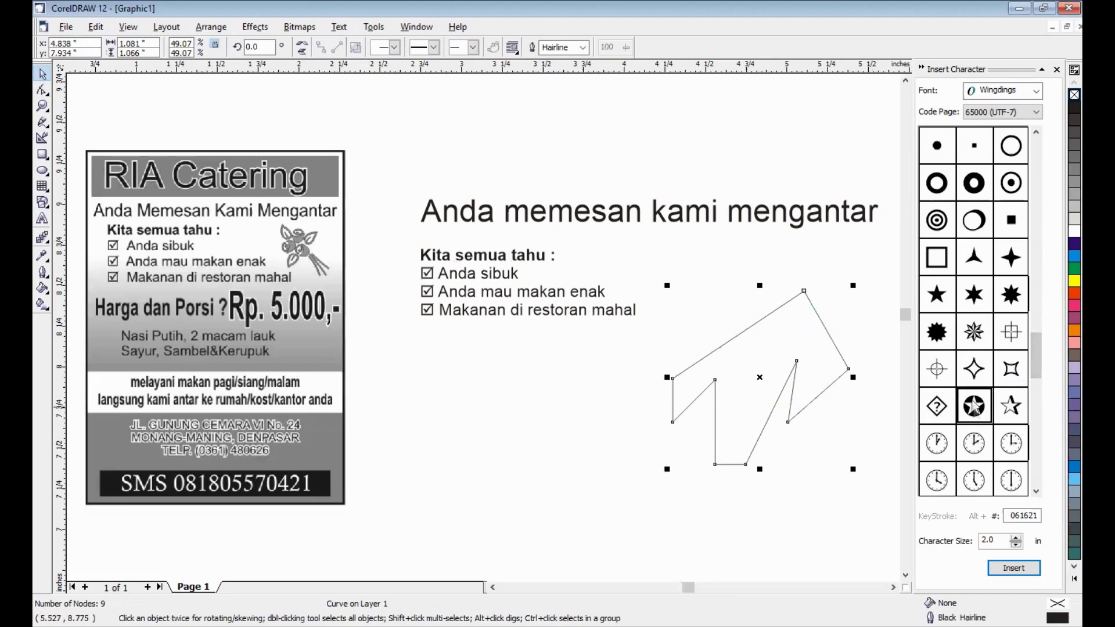
pyautogui.click(975, 411)
pyautogui.moveTo(973, 405); pyautogui.dragTo(479, 446)
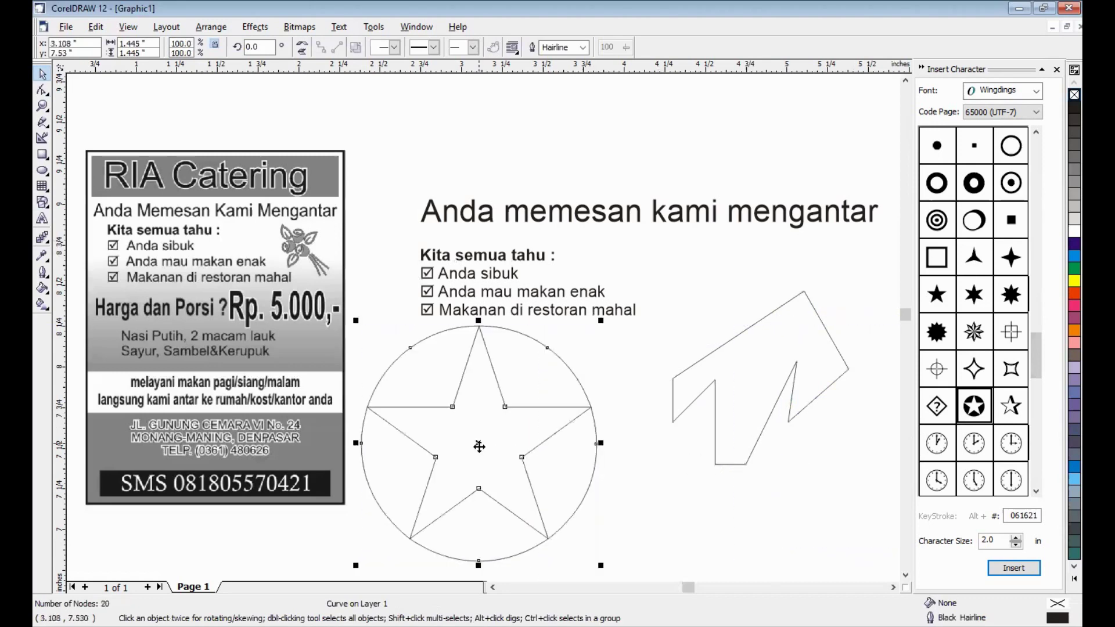
pyautogui.moveTo(602, 321); pyautogui.dragTo(502, 419)
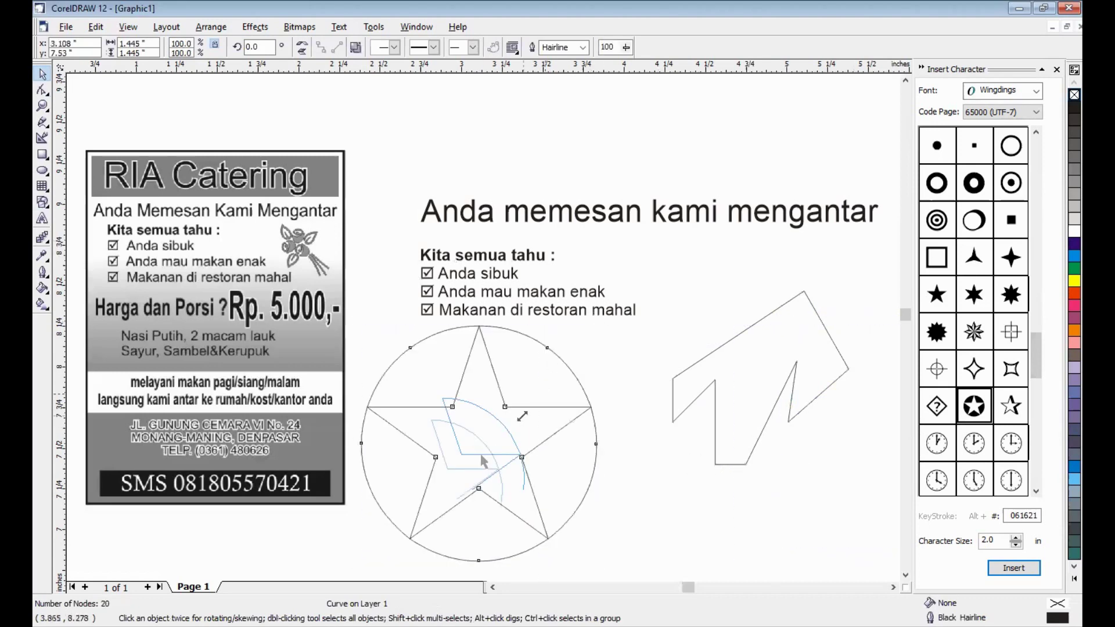
pyautogui.moveTo(458, 470); pyautogui.dragTo(550, 444)
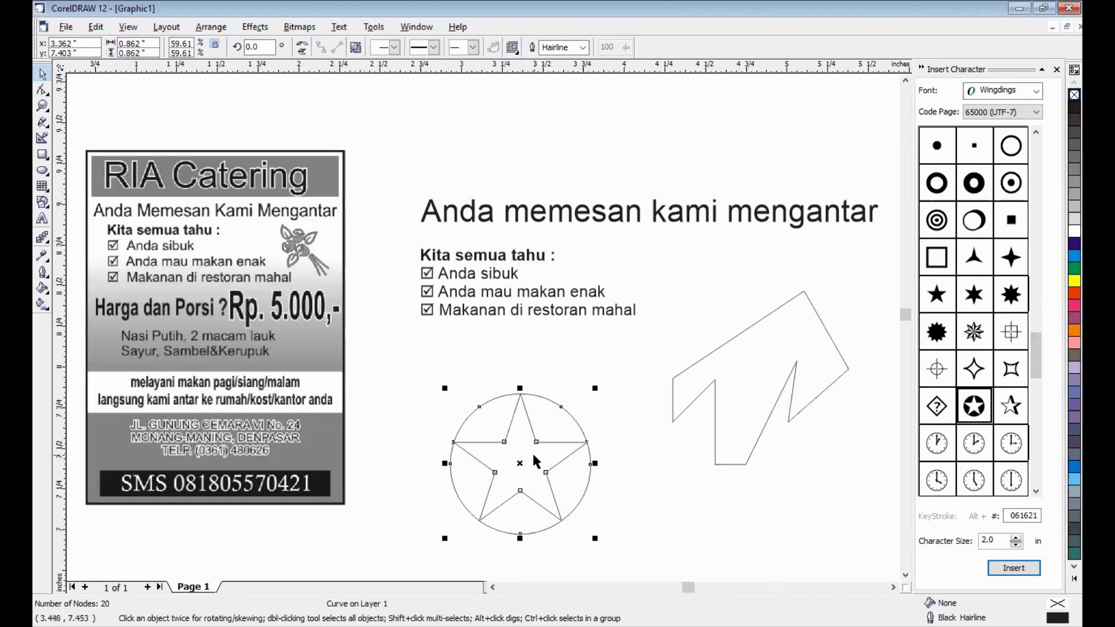
# - Move one of the star's inner points with the Shape tool
pyautogui.click(42, 90)
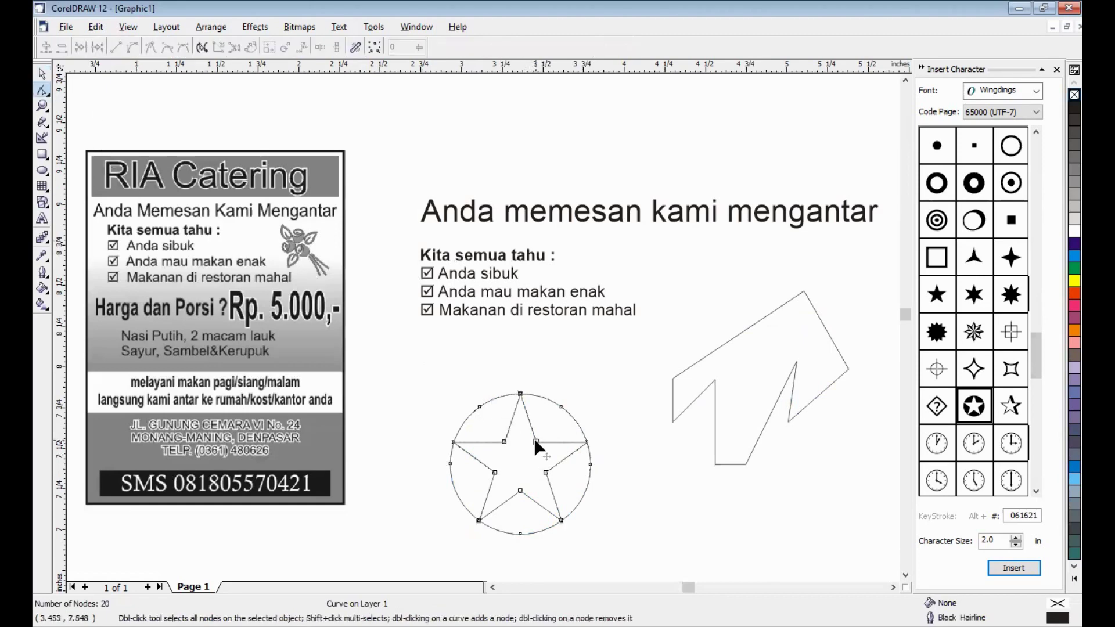
pyautogui.moveTo(536, 441)
pyautogui.mouseDown()
pyautogui.moveTo(555, 428)
pyautogui.moveTo(499, 432)
pyautogui.mouseUp()
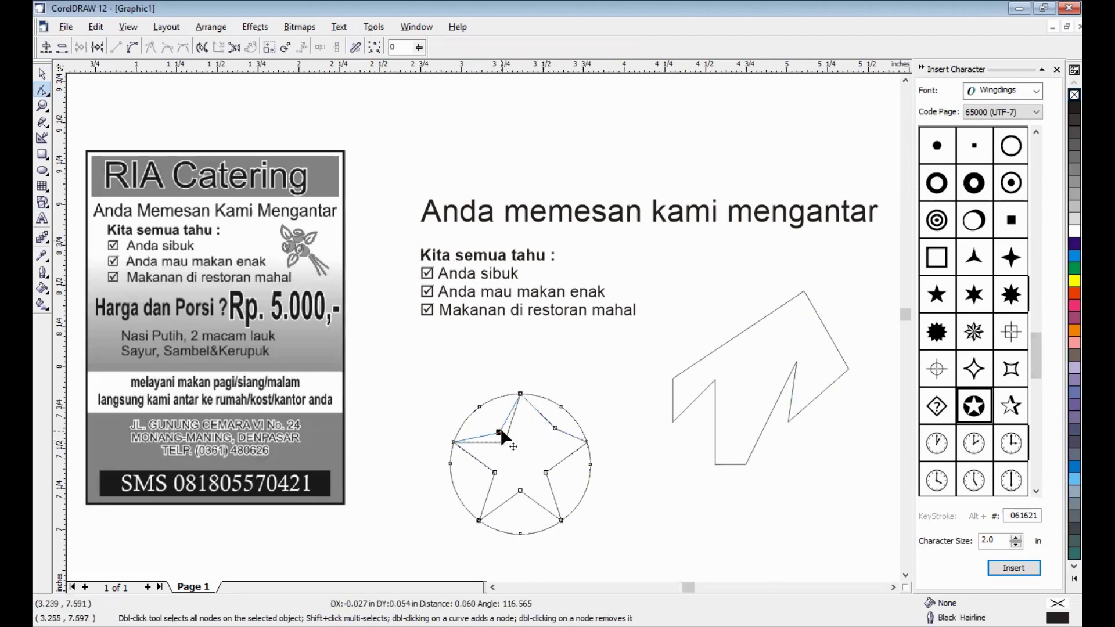
pyautogui.click(42, 73)
# - Move the star-in-circle so it overlaps the lower end of the arrow
pyautogui.click(462, 289)
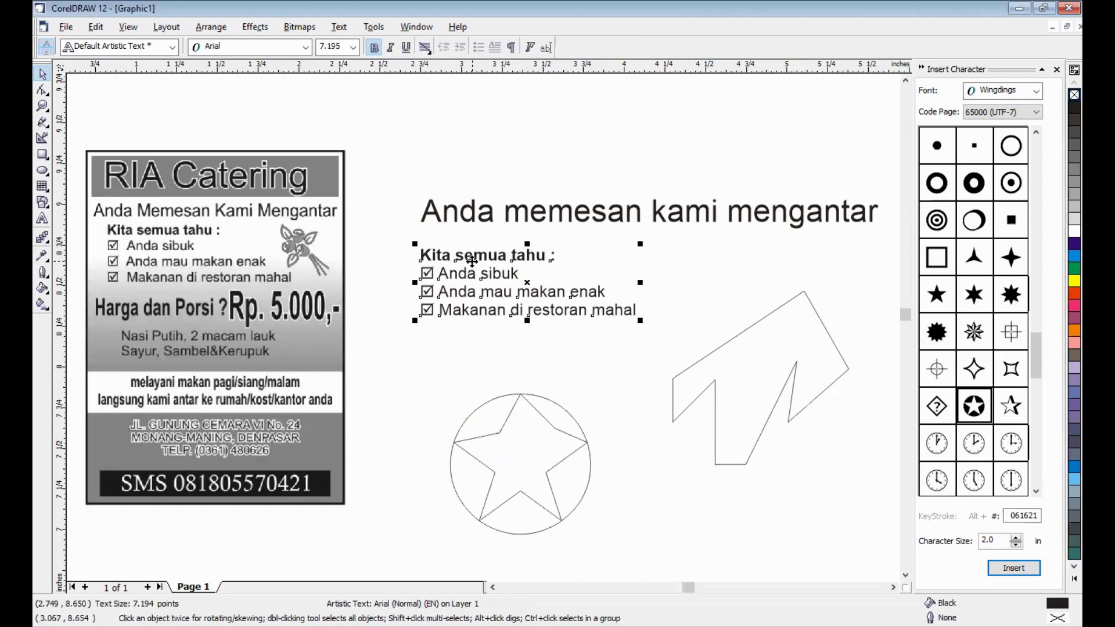
pyautogui.click(465, 475)
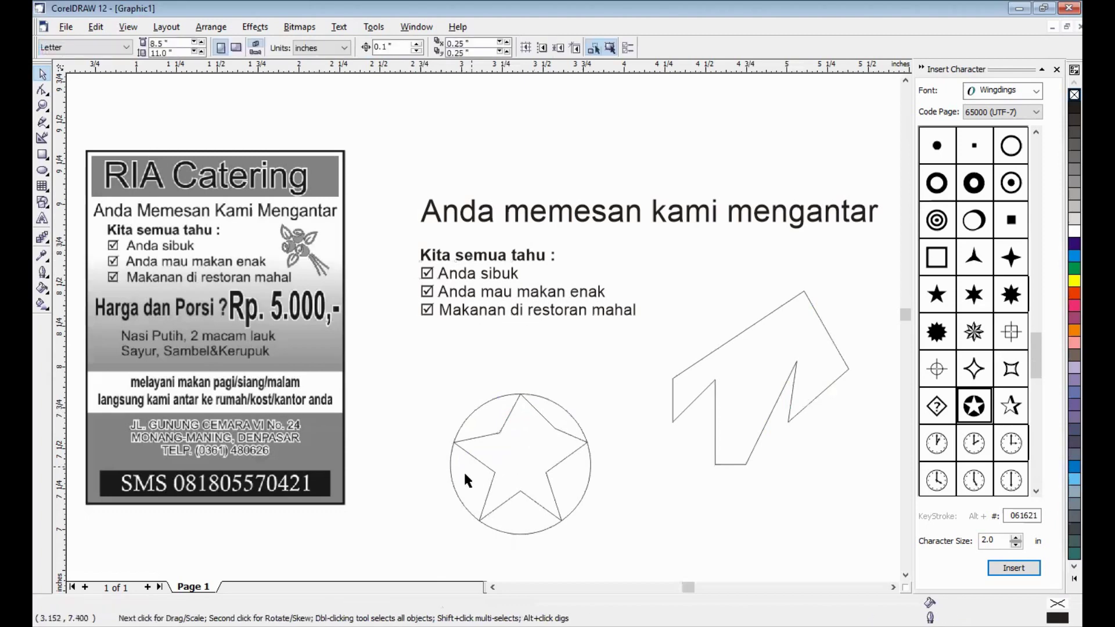
pyautogui.click(480, 442)
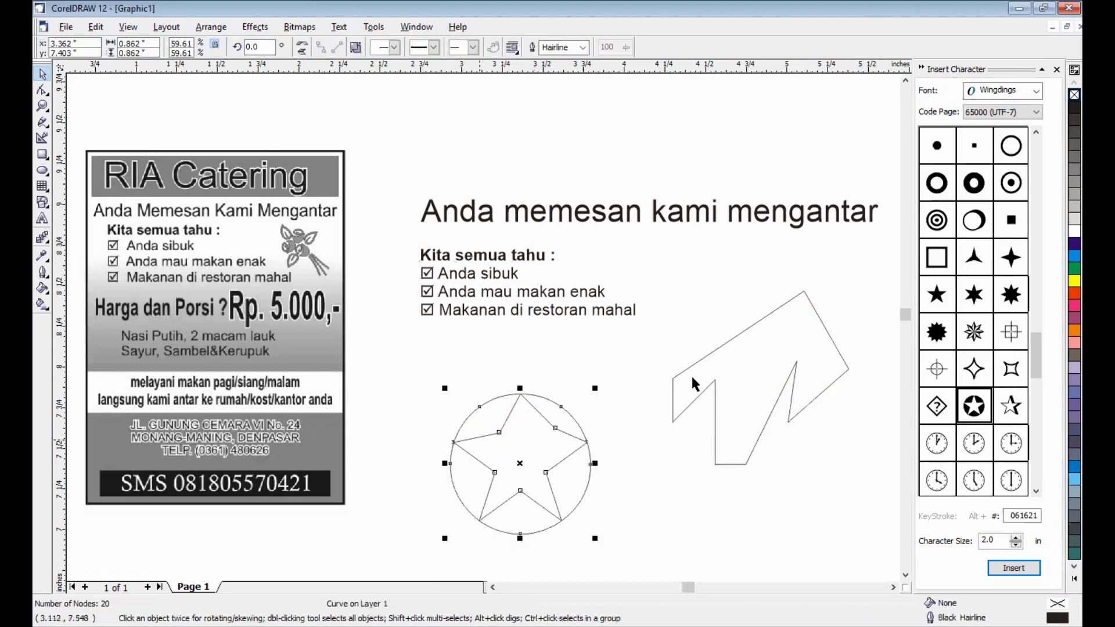
pyautogui.click(598, 434)
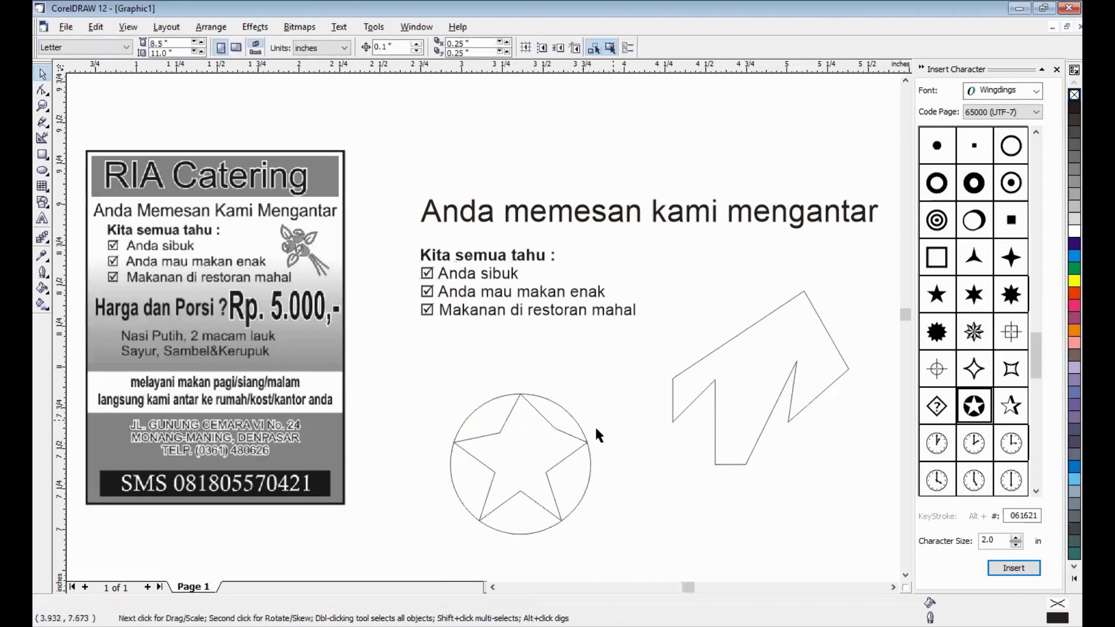
pyautogui.click(543, 416)
pyautogui.moveTo(775, 395); pyautogui.dragTo(805, 396)
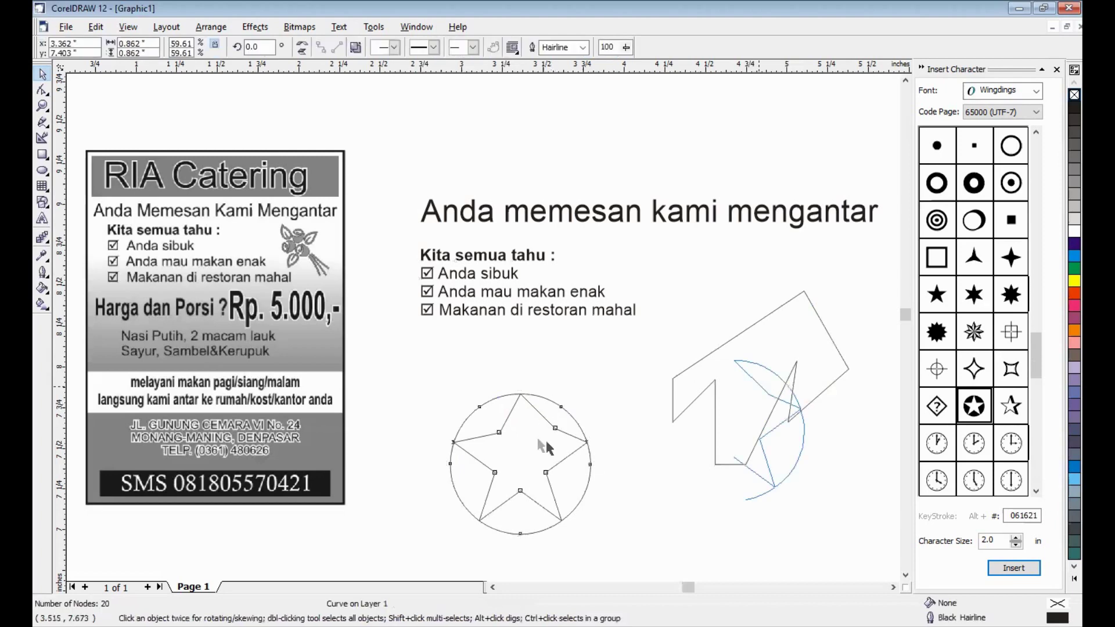
pyautogui.click(489, 455)
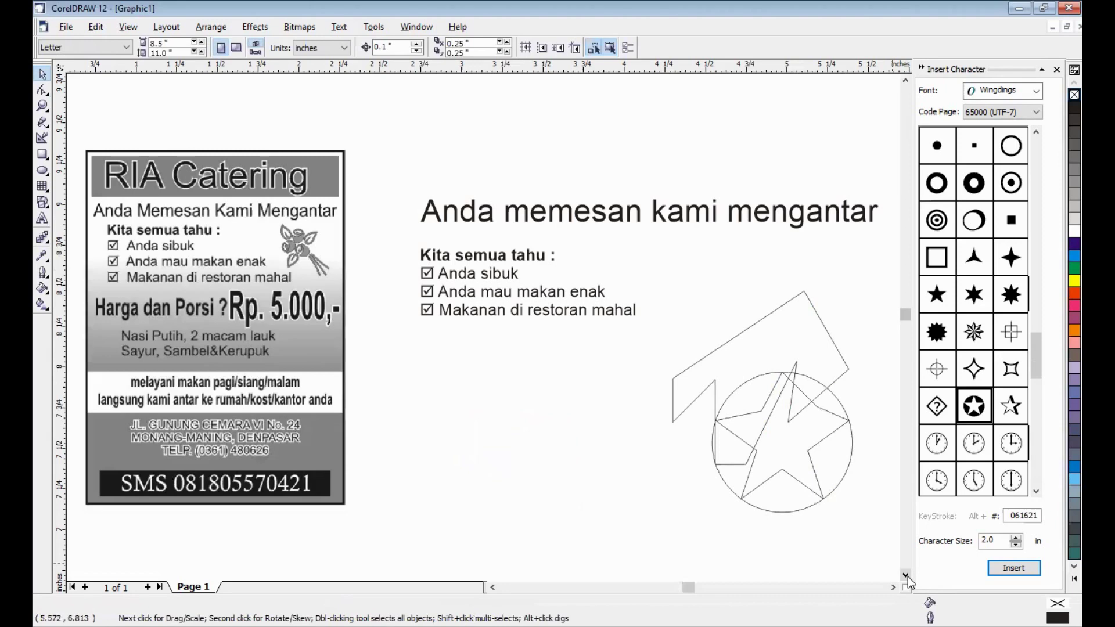
# - Draw a 1.461 × 0.936-inch rectangle below the flyer text, leaving it unfilled after undoing red
pyautogui.scroll(-2, 905, 574)
pyautogui.scroll(-2, 625, 463)
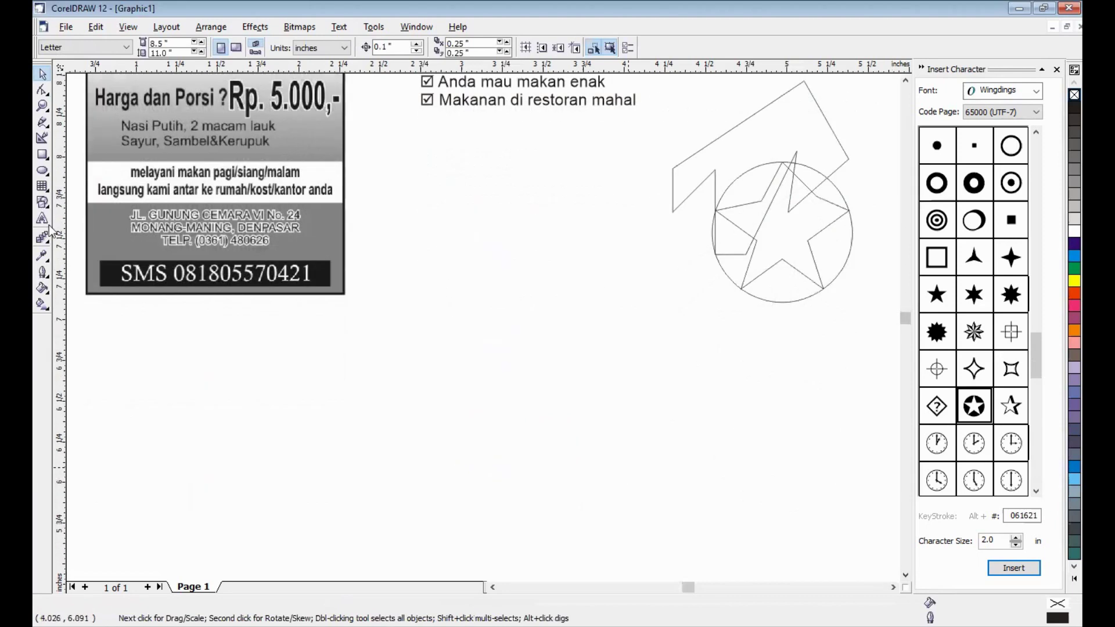
pyautogui.click(42, 155)
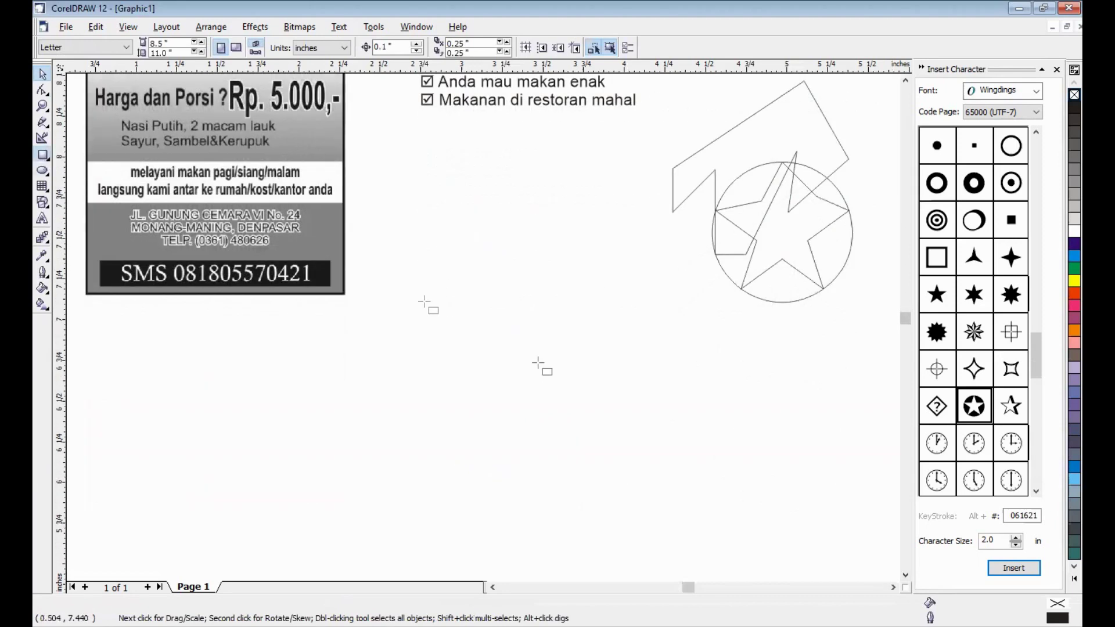
pyautogui.moveTo(424, 300); pyautogui.dragTo(662, 453)
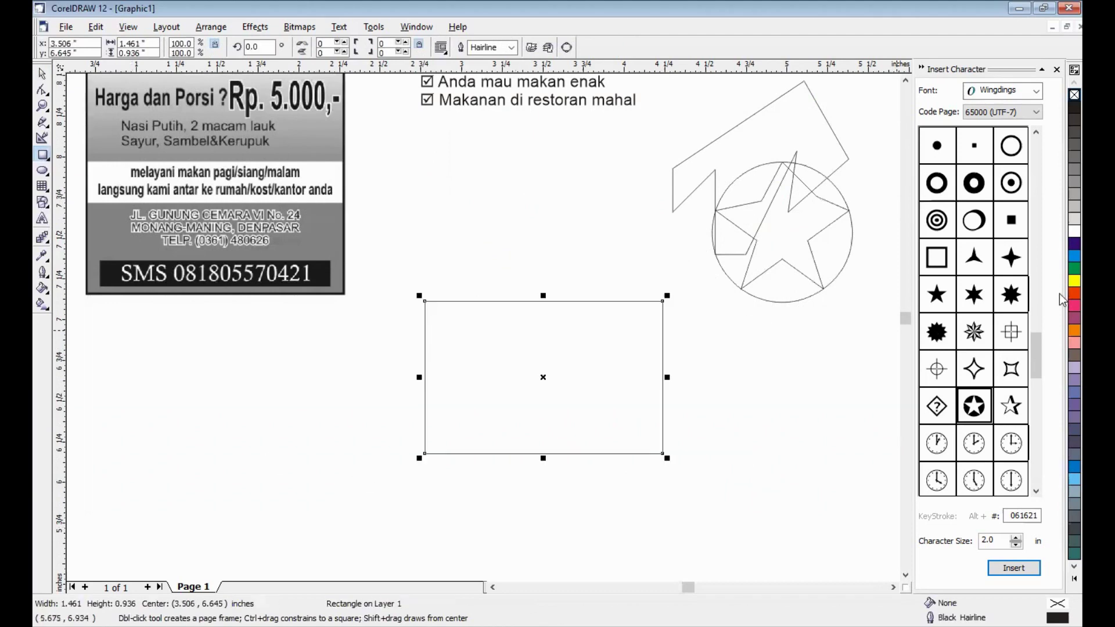
pyautogui.click(1074, 293)
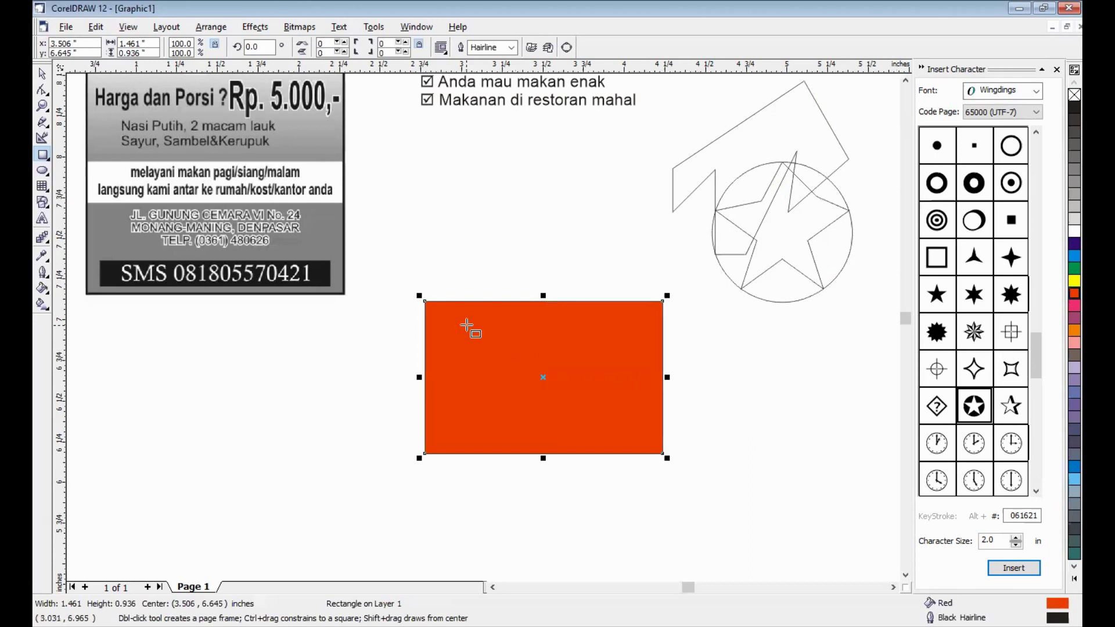
pyautogui.hotkey('ctrl', 'z')
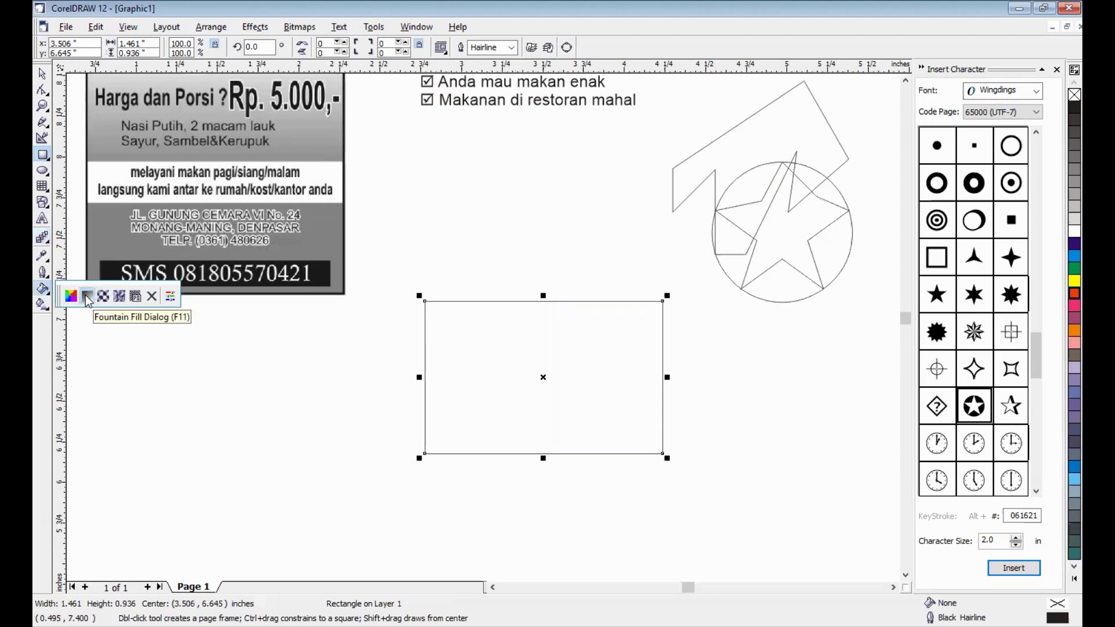
# - Give the rectangle a red-to-yellow fountain fill with edge pad 20 and a 20° angle
pyautogui.click(87, 296)
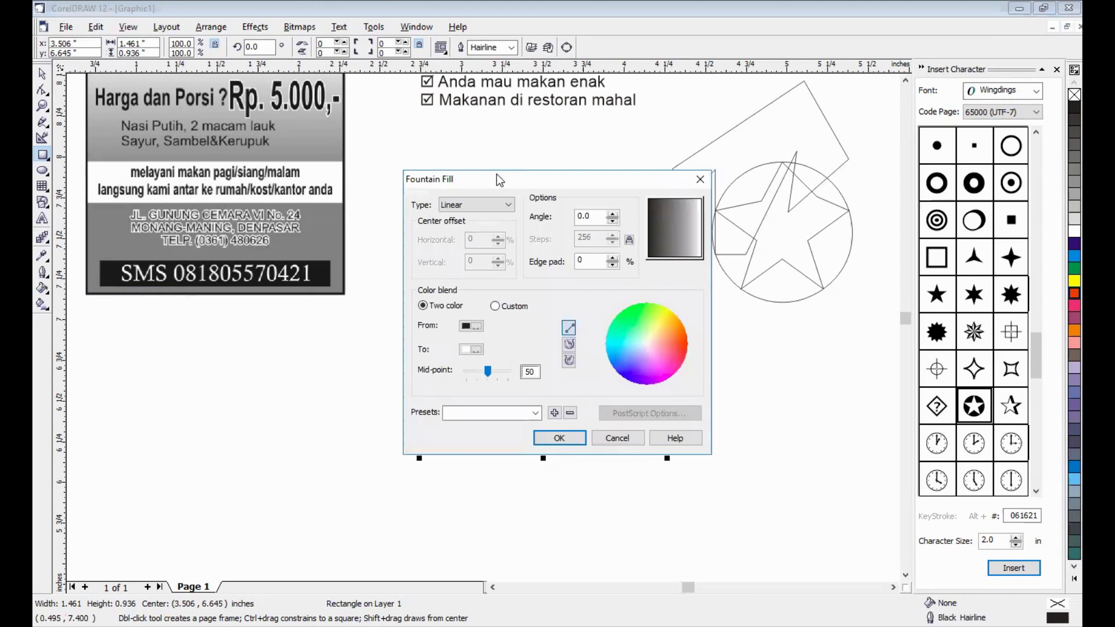
pyautogui.moveTo(497, 173); pyautogui.dragTo(199, 100)
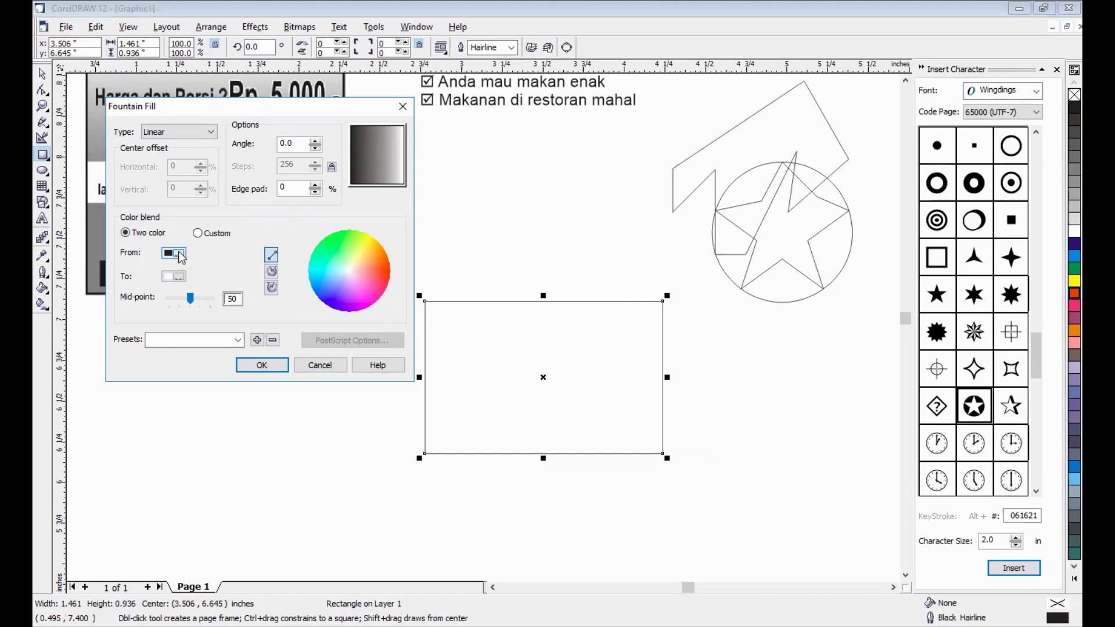
pyautogui.click(181, 256)
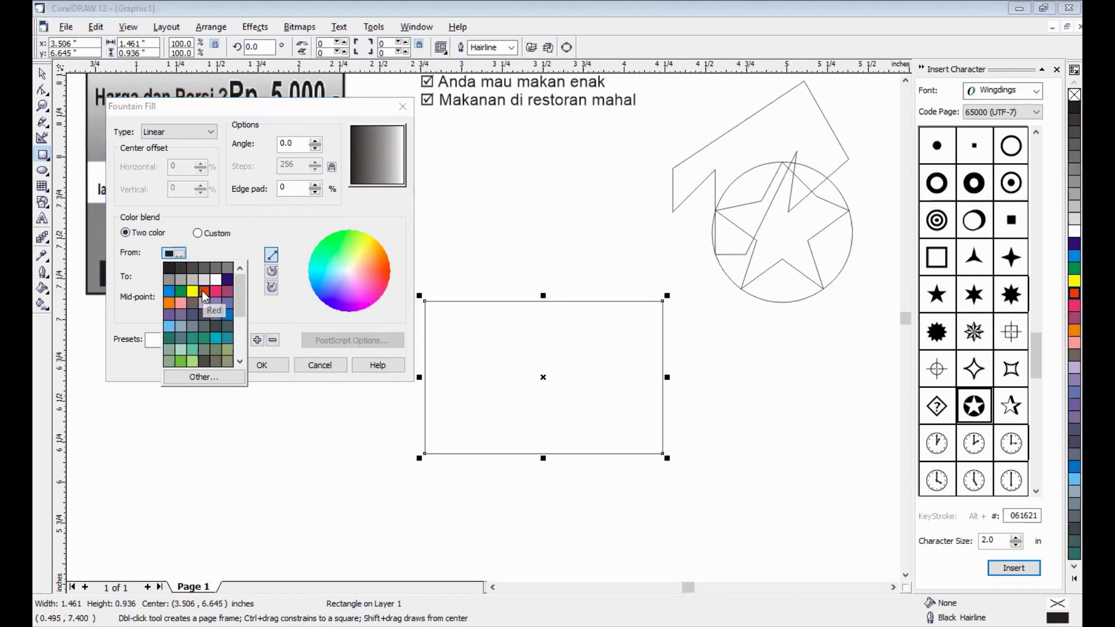
pyautogui.click(204, 294)
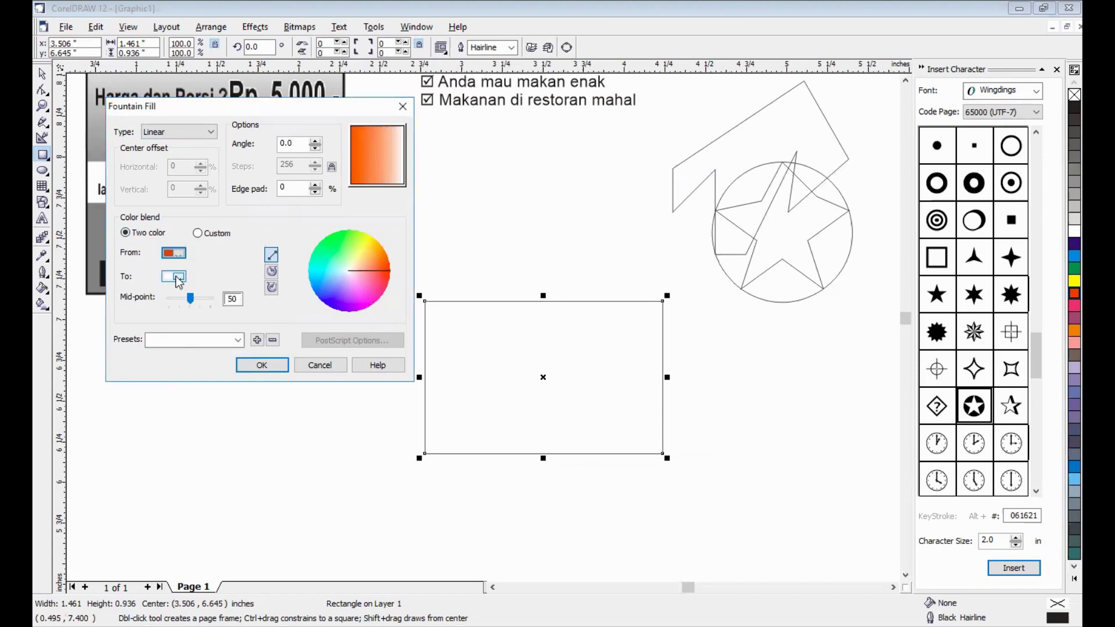
pyautogui.click(178, 278)
pyautogui.click(194, 301)
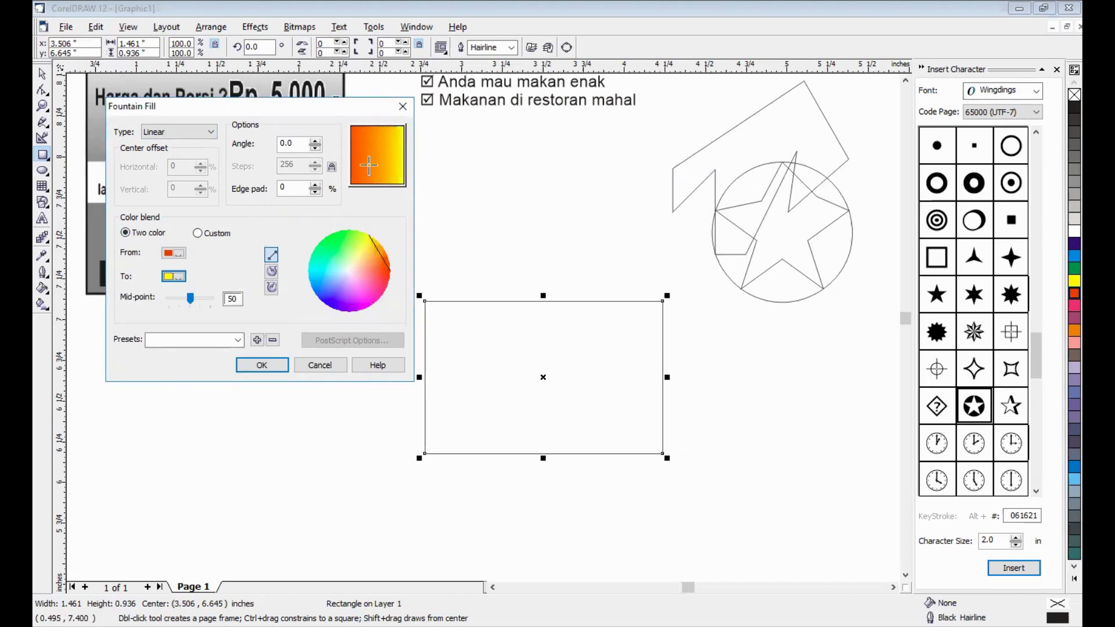
pyautogui.click(317, 185)
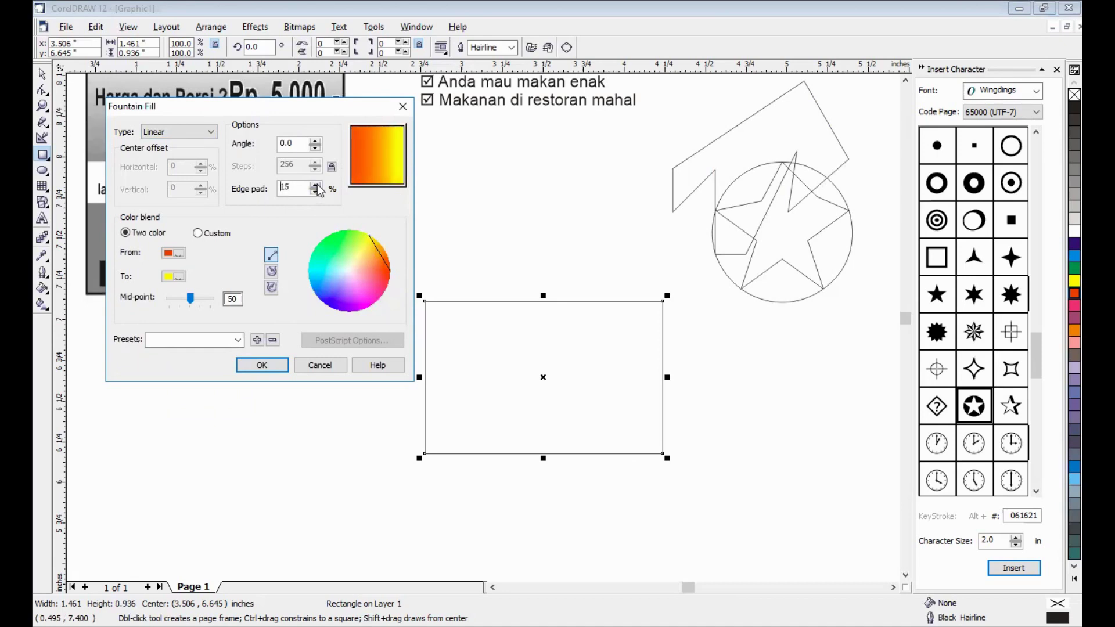
pyautogui.click(316, 185)
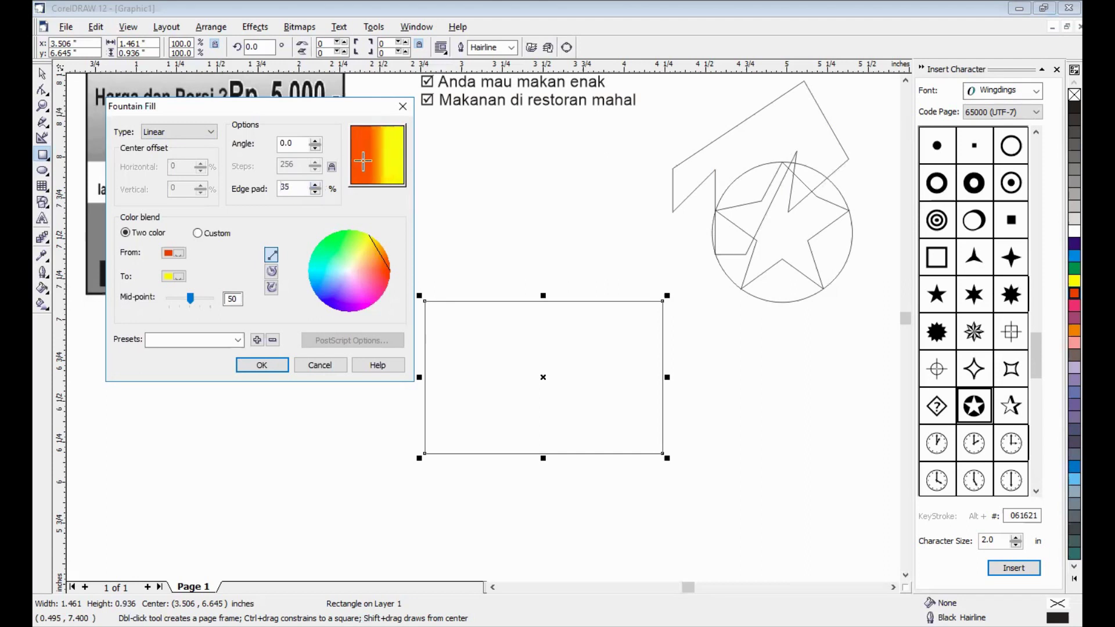
pyautogui.click(314, 191)
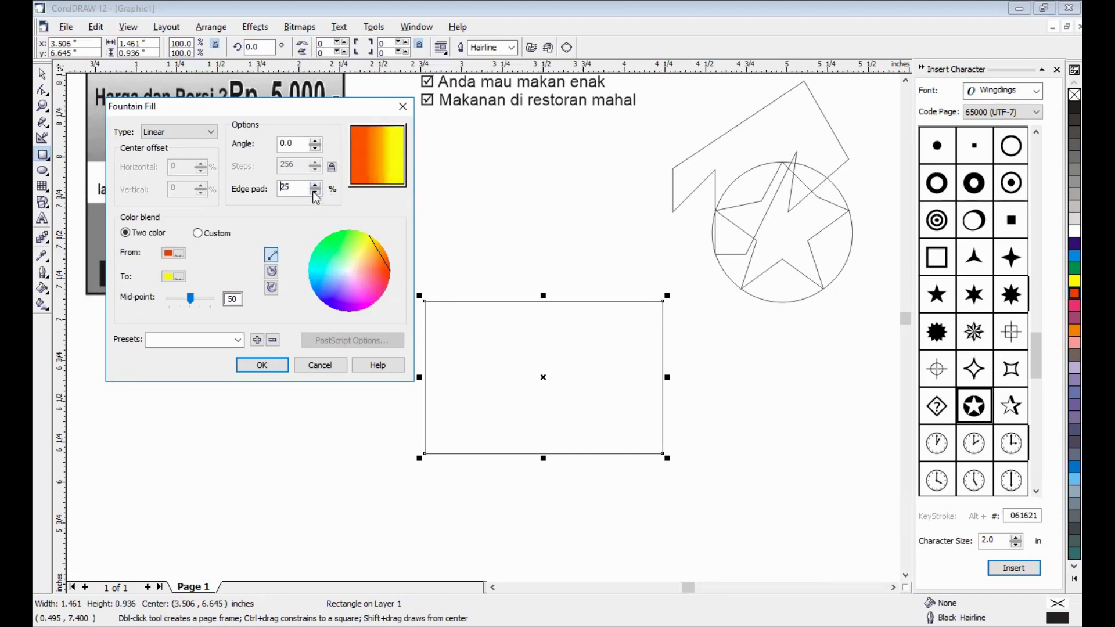
pyautogui.click(316, 142)
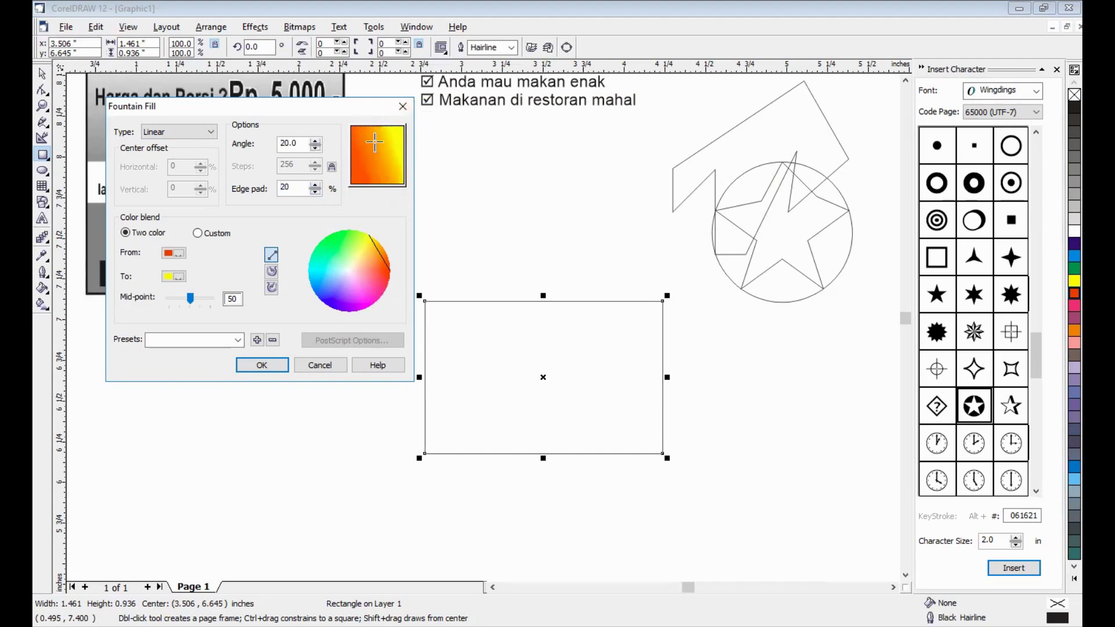
pyautogui.click(260, 365)
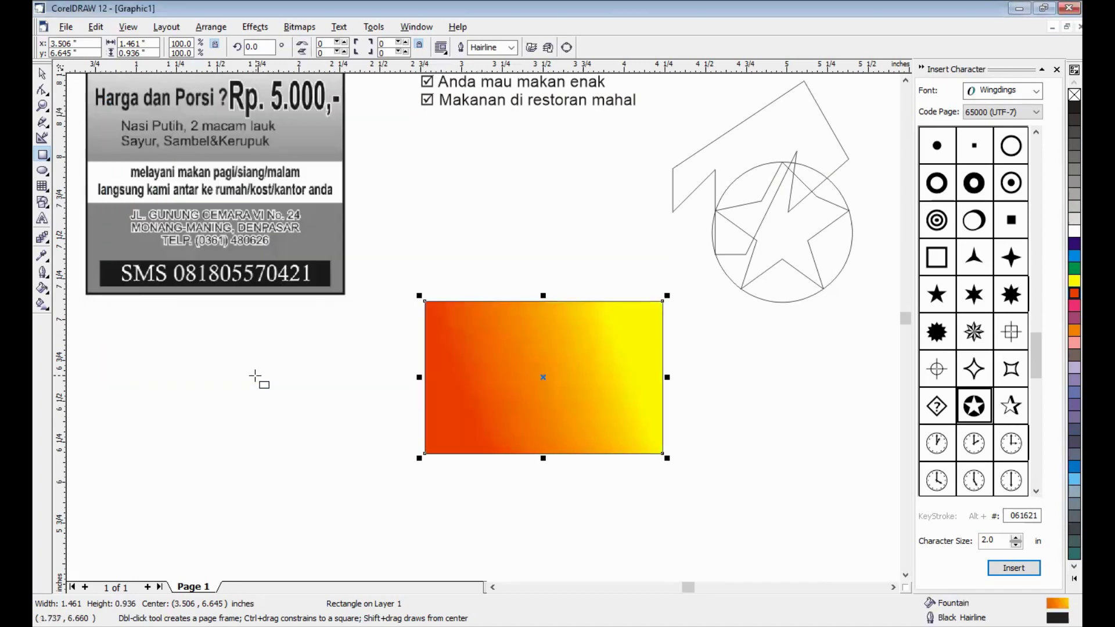
# - Remove the rectangle's outline and draw a second 1.626 × 1.156-inch rectangle below the reference
pyautogui.click(511, 48)
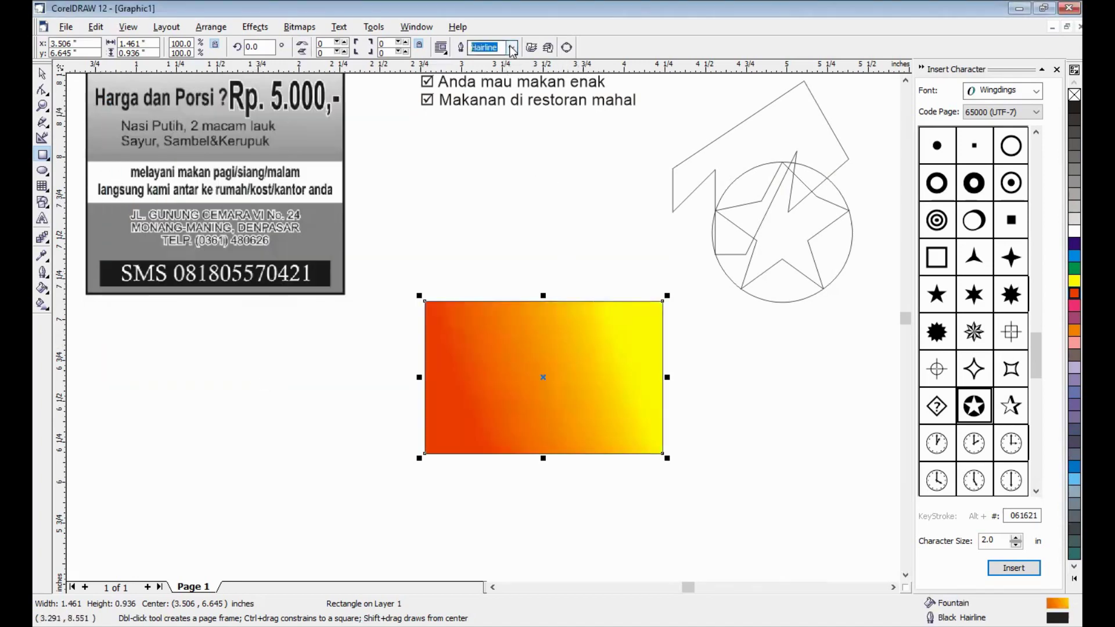
pyautogui.click(512, 48)
pyautogui.click(488, 60)
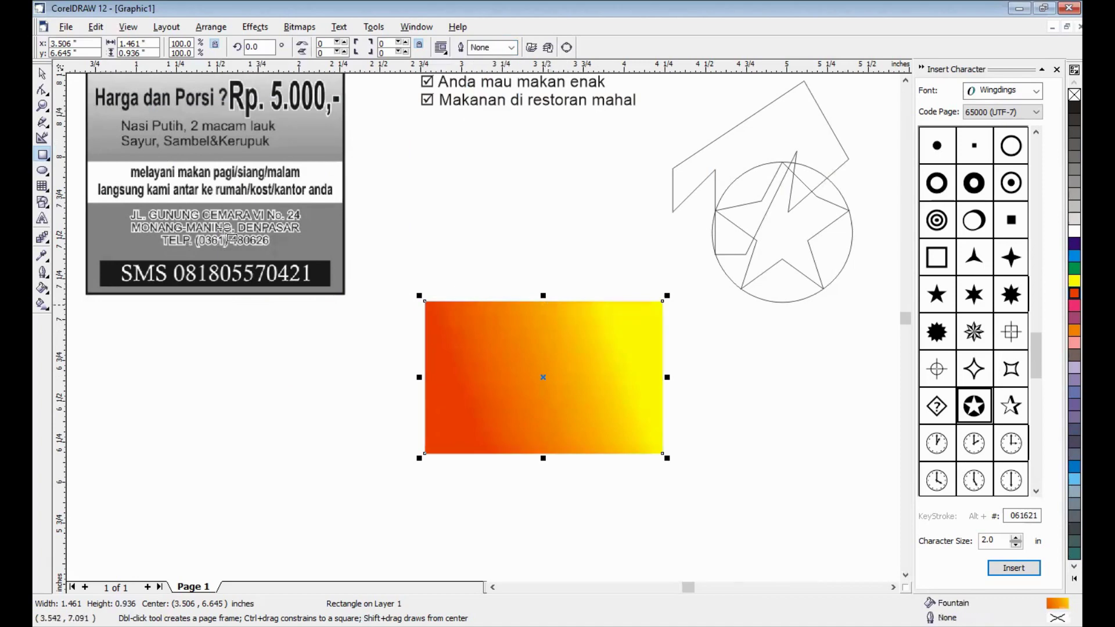
pyautogui.moveTo(123, 327); pyautogui.dragTo(388, 515)
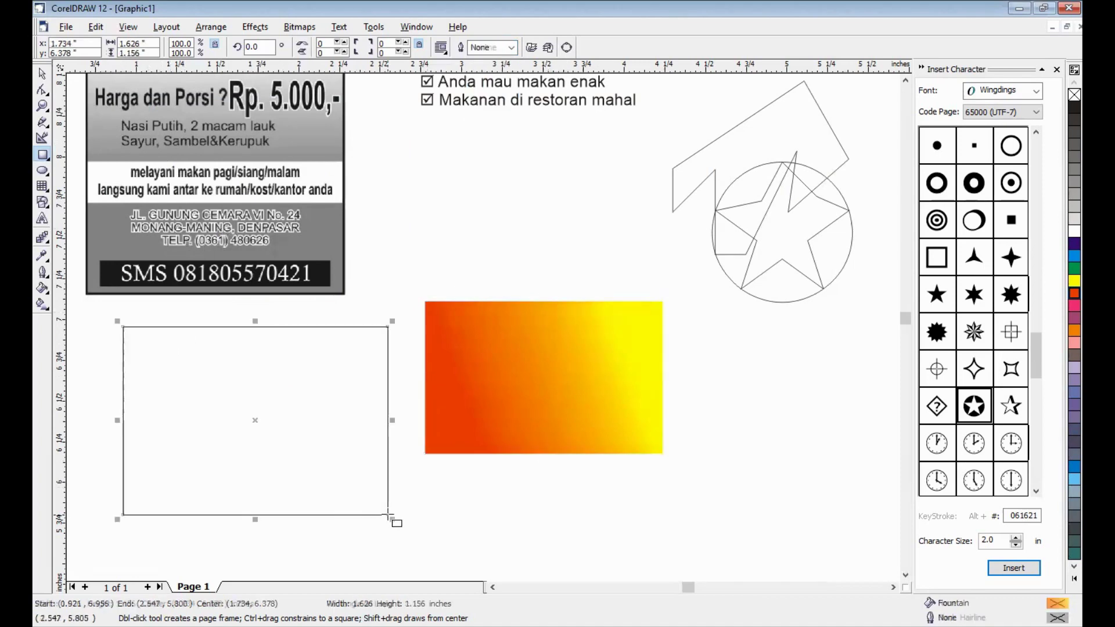
# - Set up a radial fountain fill from red-orange to yellow for the second rectangle
pyautogui.click(43, 303)
pyautogui.press('F11')
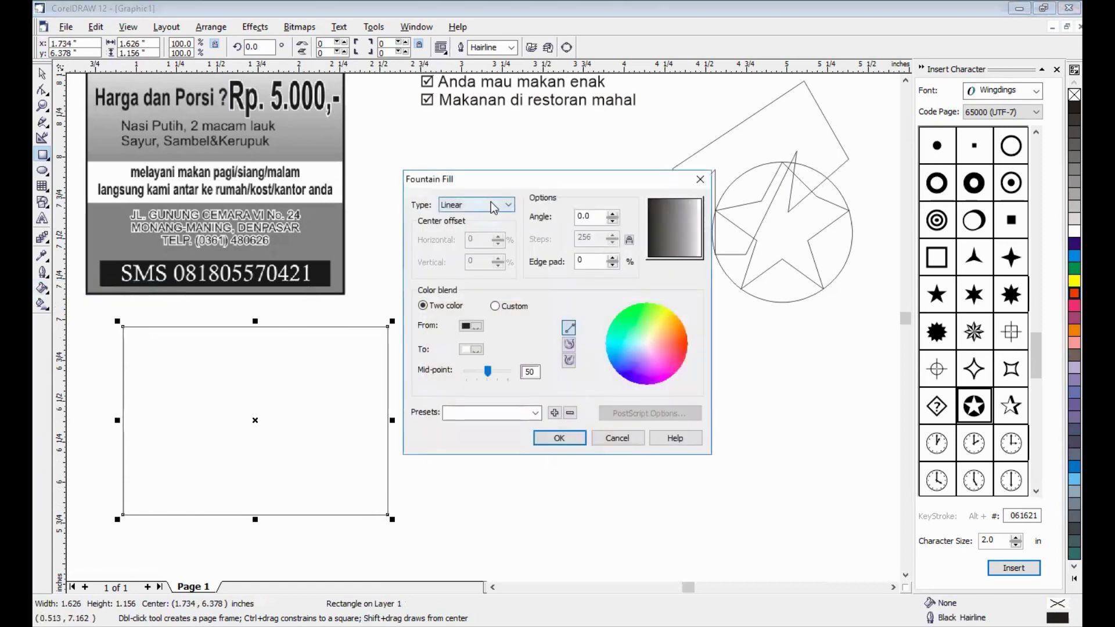
pyautogui.click(490, 205)
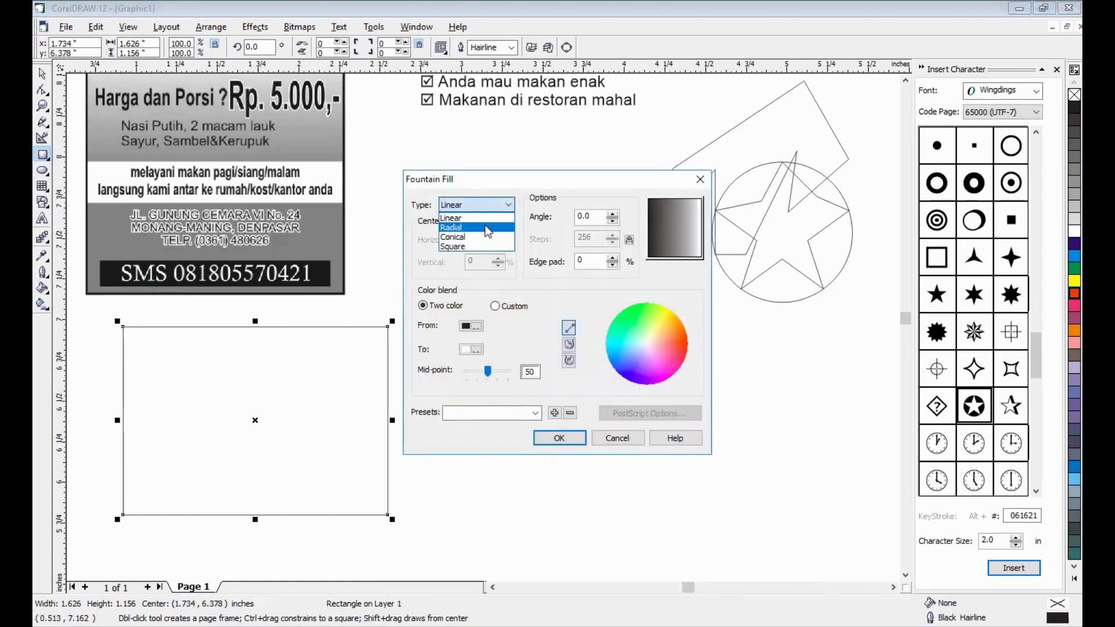
pyautogui.click(485, 227)
pyautogui.click(471, 326)
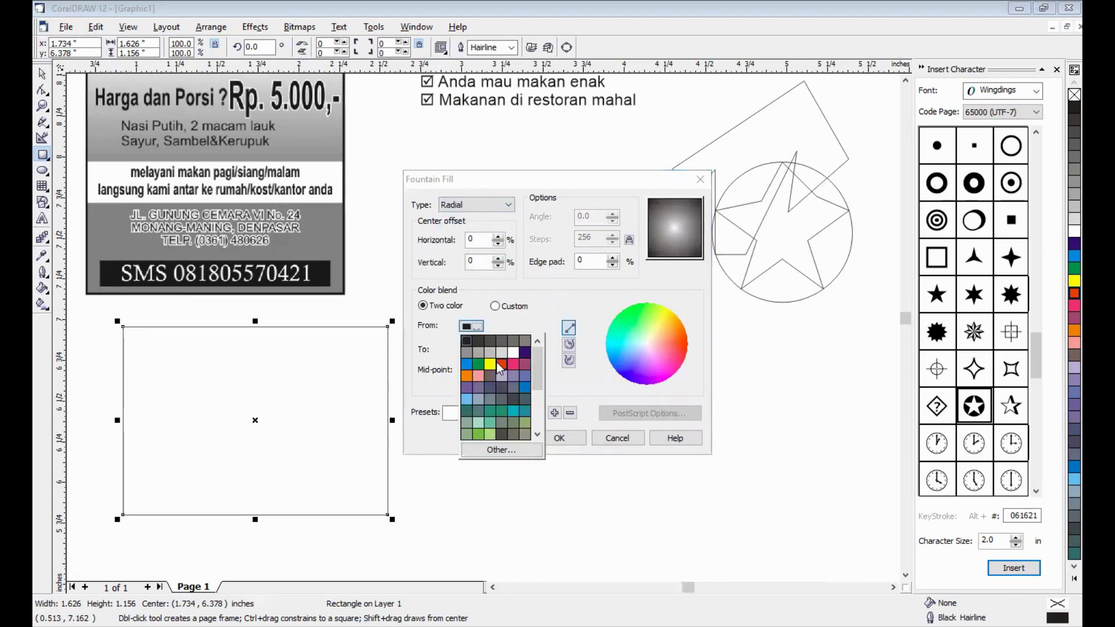
pyautogui.click(496, 361)
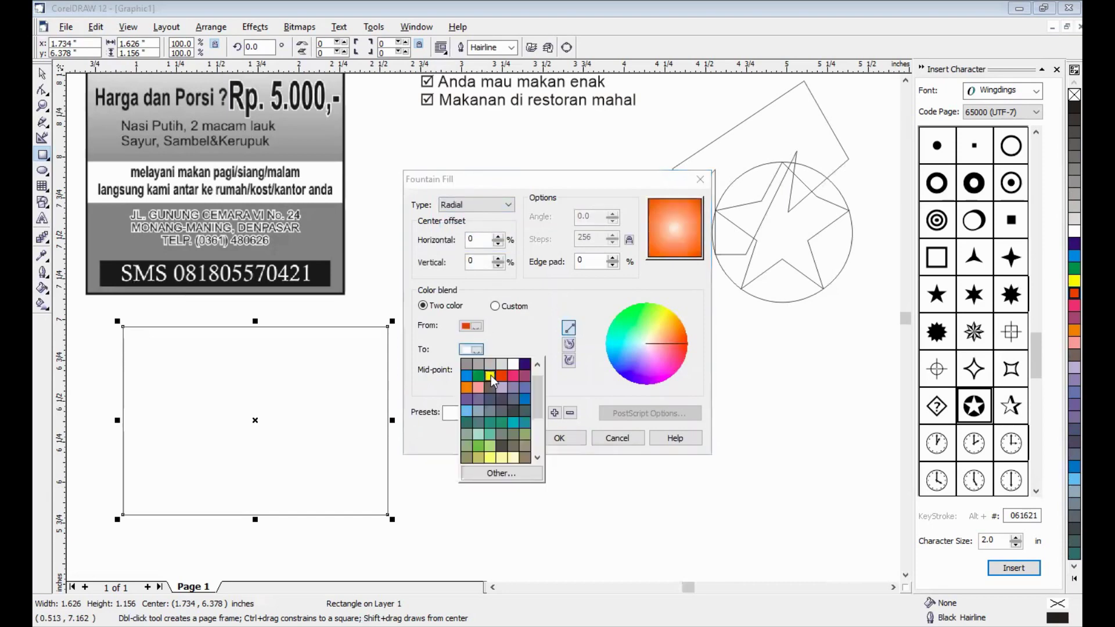
pyautogui.click(490, 376)
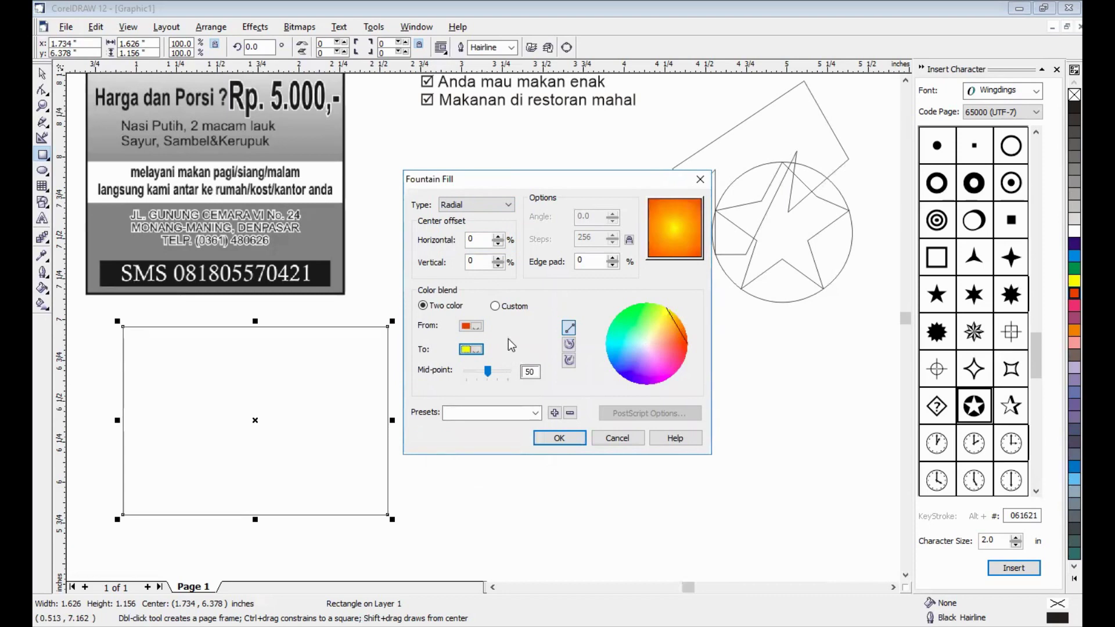
# - Make it a custom blend with a light-blue middle stop and centre offset 24/24
pyautogui.click(494, 306)
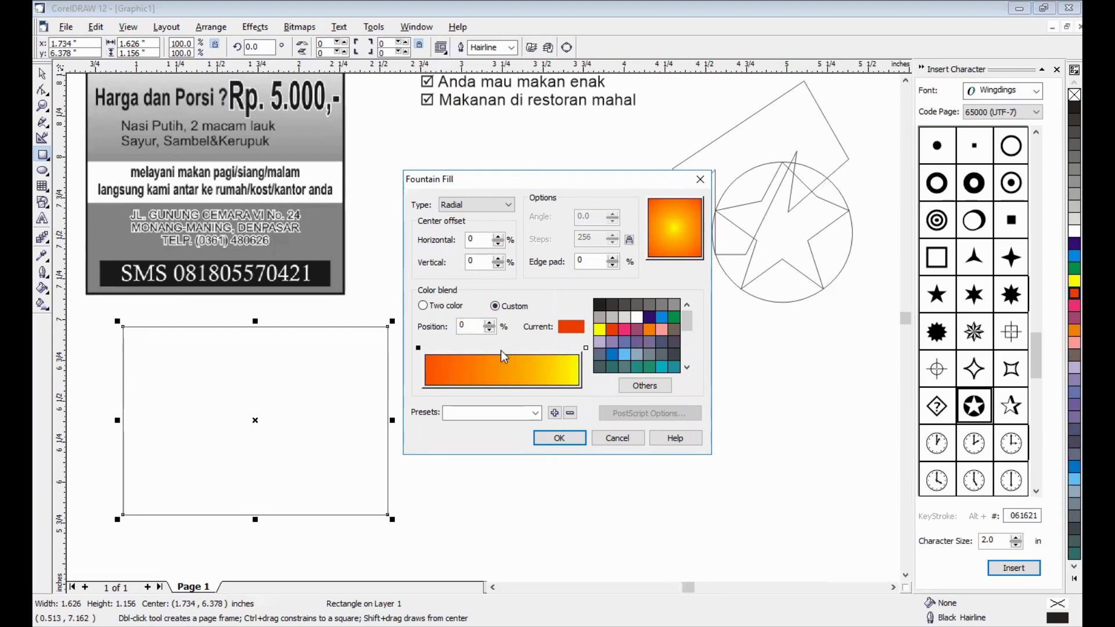
pyautogui.doubleClick(501, 348)
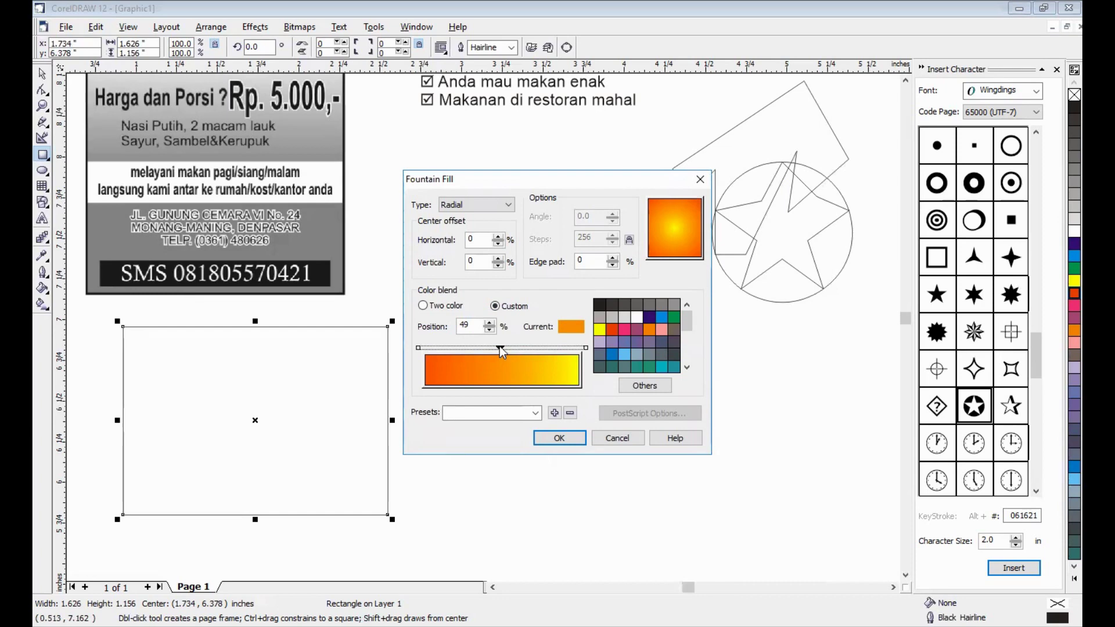
pyautogui.moveTo(499, 347)
pyautogui.mouseDown()
pyautogui.moveTo(461, 348)
pyautogui.moveTo(507, 347)
pyautogui.mouseUp()
pyautogui.click(623, 355)
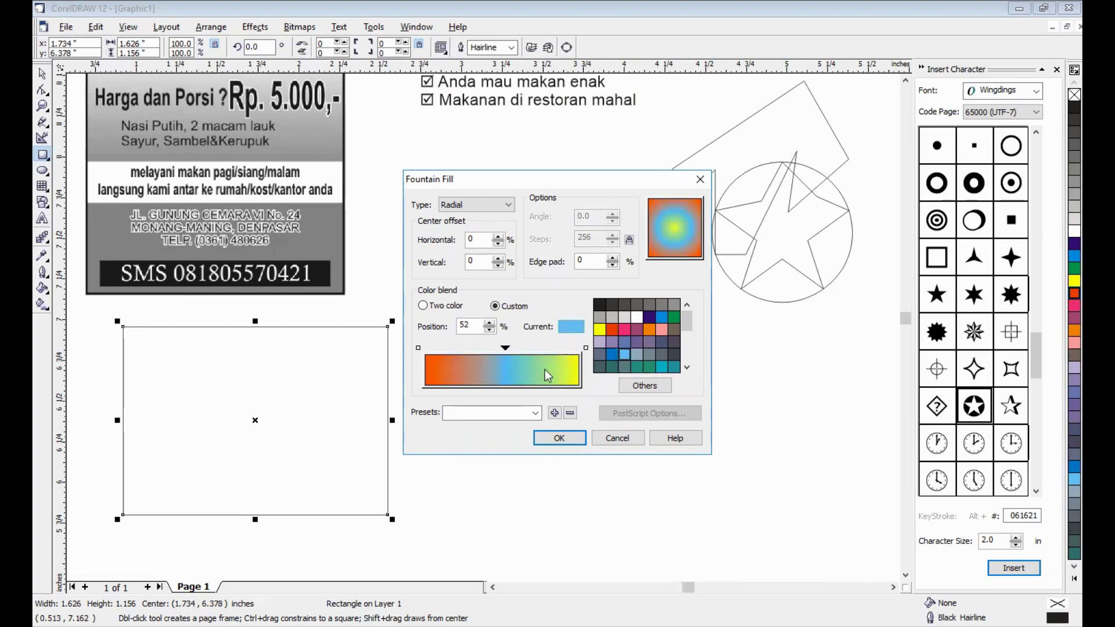
pyautogui.click(477, 204)
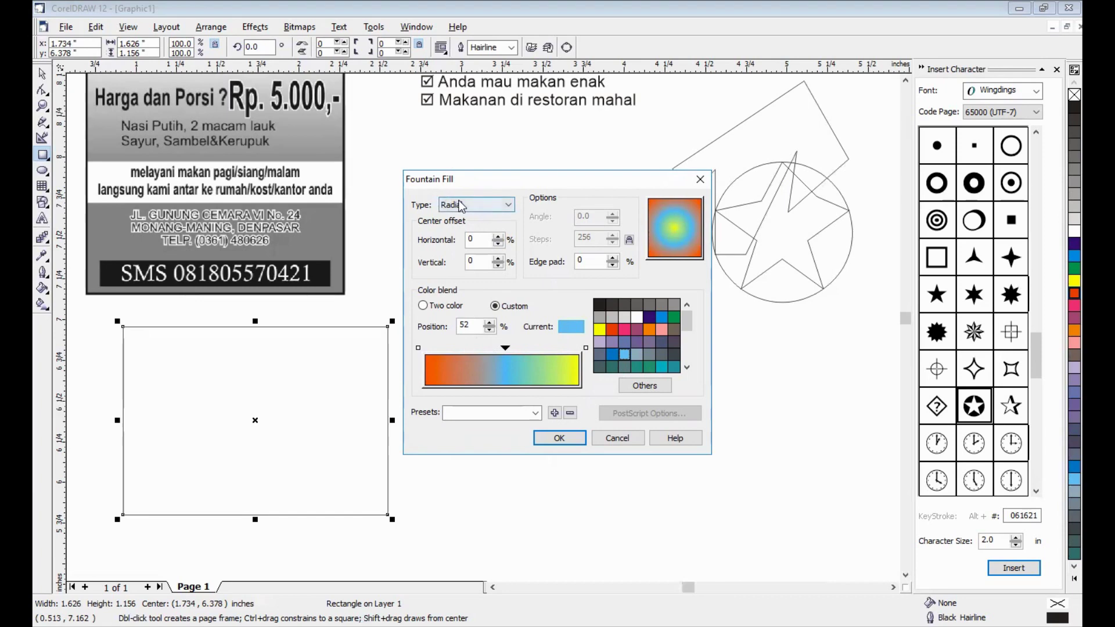
pyautogui.moveTo(677, 227); pyautogui.dragTo(660, 244)
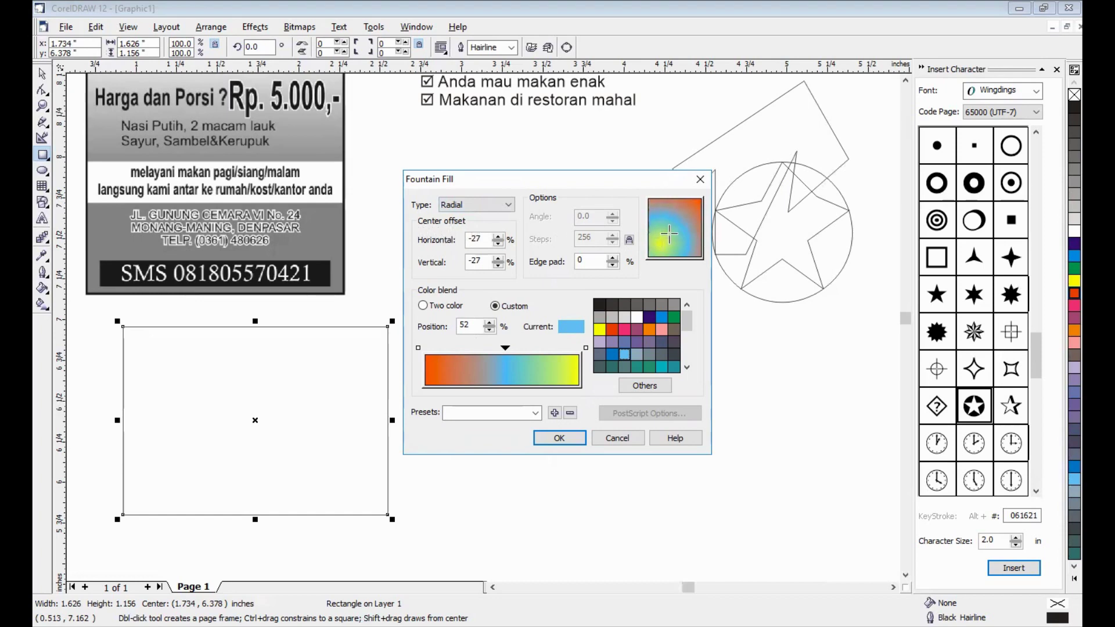
pyautogui.moveTo(669, 234); pyautogui.dragTo(686, 215)
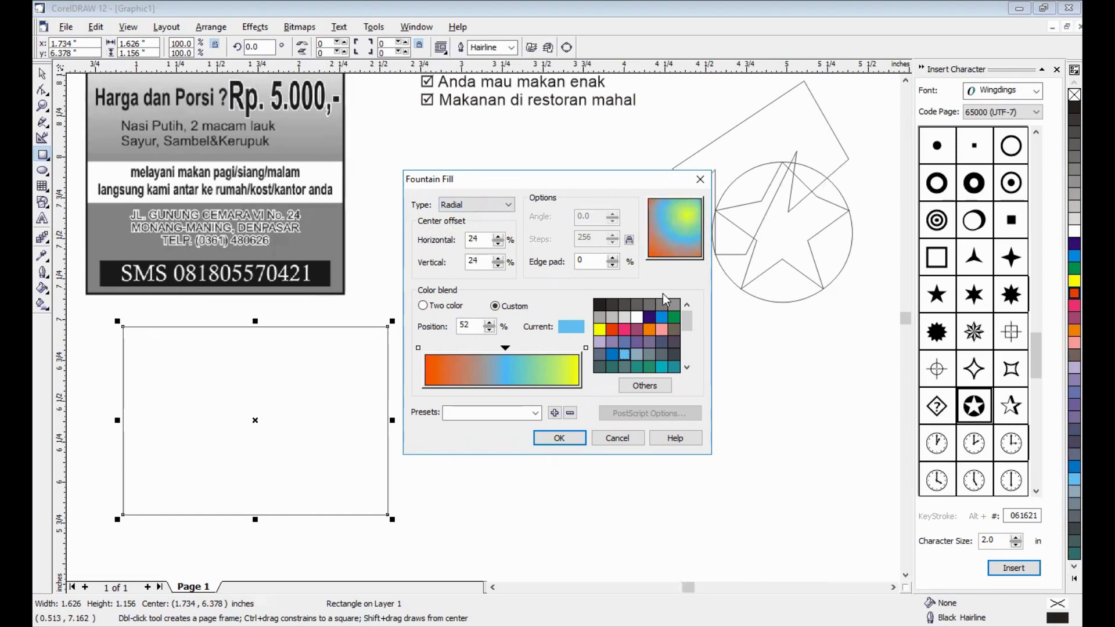
pyautogui.click(558, 440)
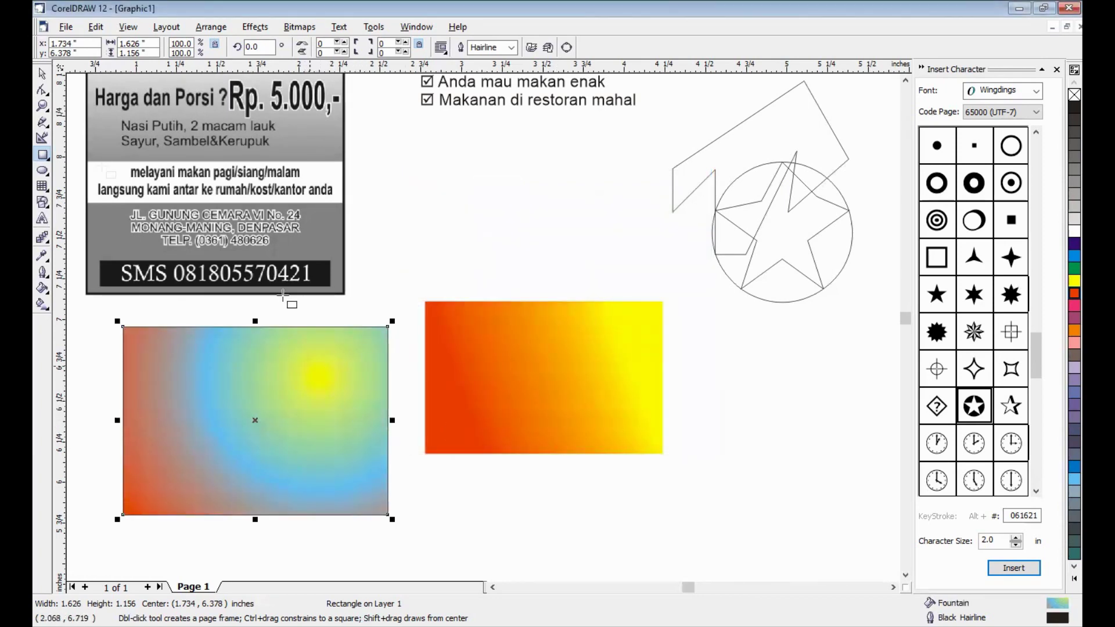
pyautogui.click(41, 74)
# - Drag the star-in-circle down and right so it sits clear of the tilted arrow
pyautogui.click(473, 198)
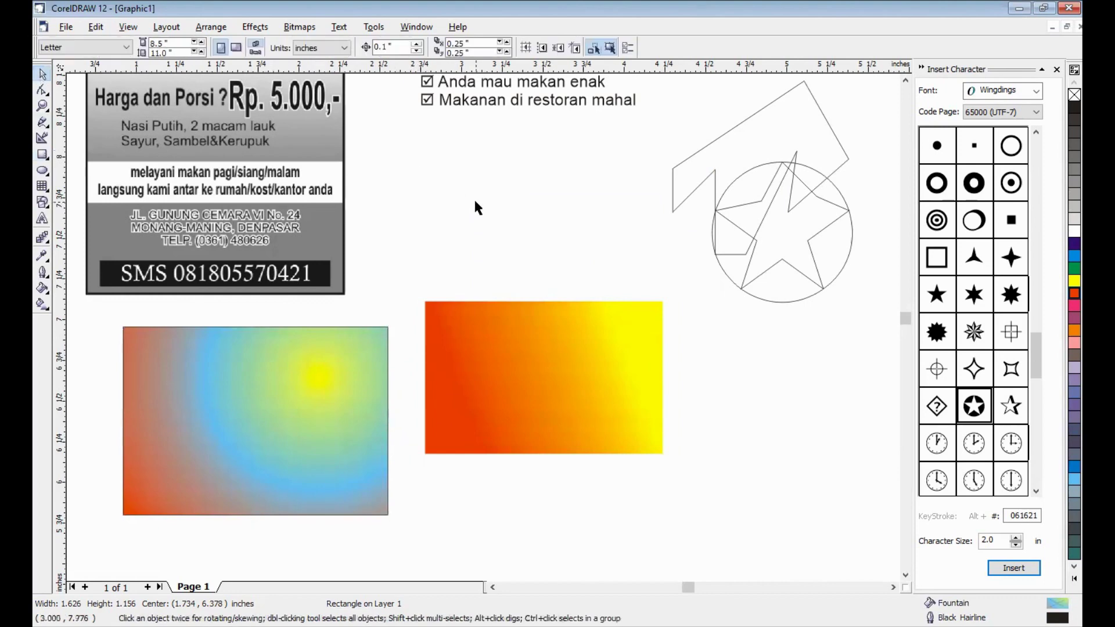
pyautogui.scroll(-1, 473, 197)
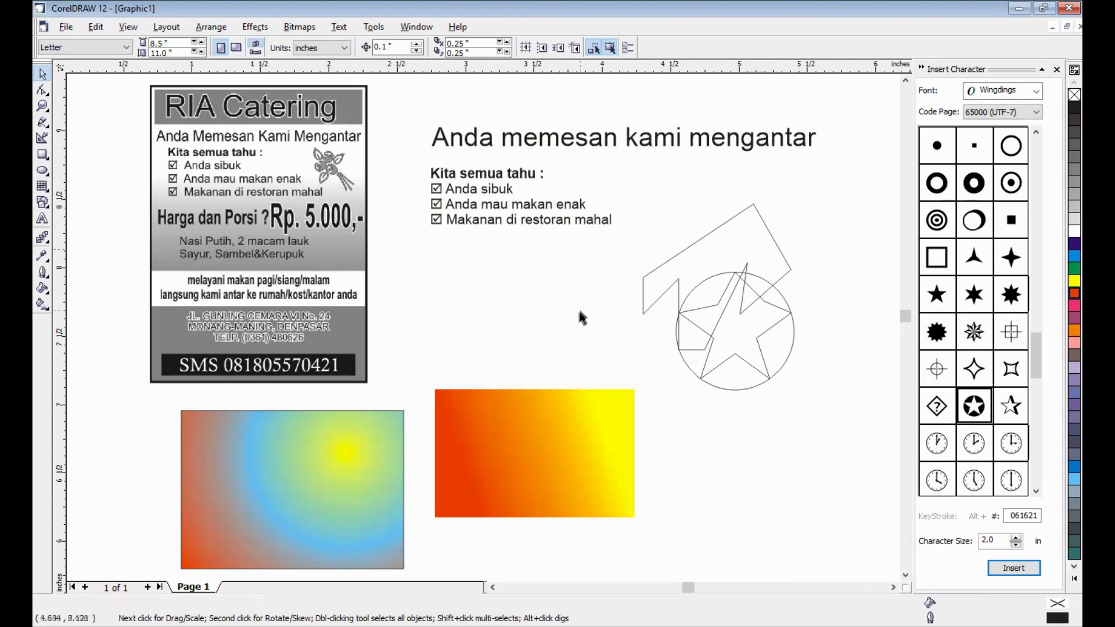
pyautogui.click(788, 324)
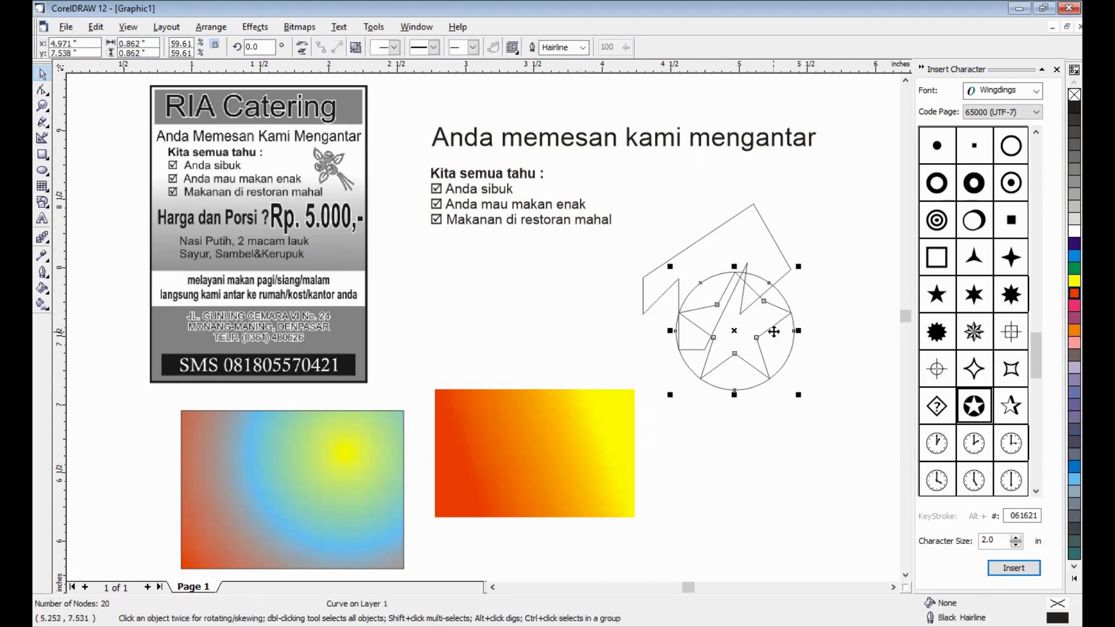
pyautogui.moveTo(683, 340); pyautogui.dragTo(720, 409)
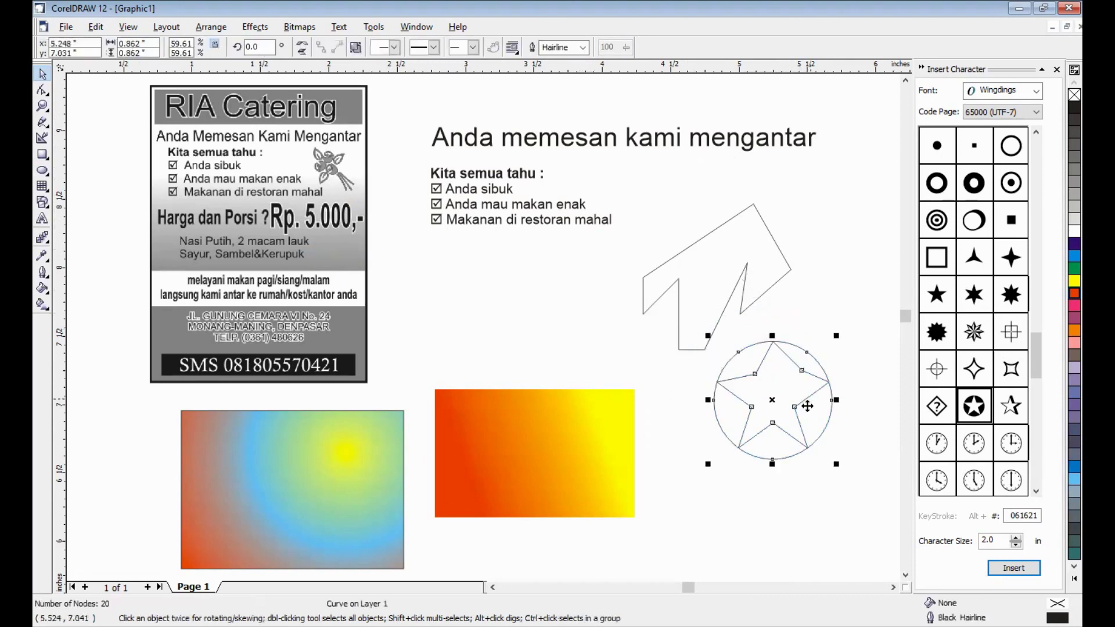
pyautogui.click(562, 432)
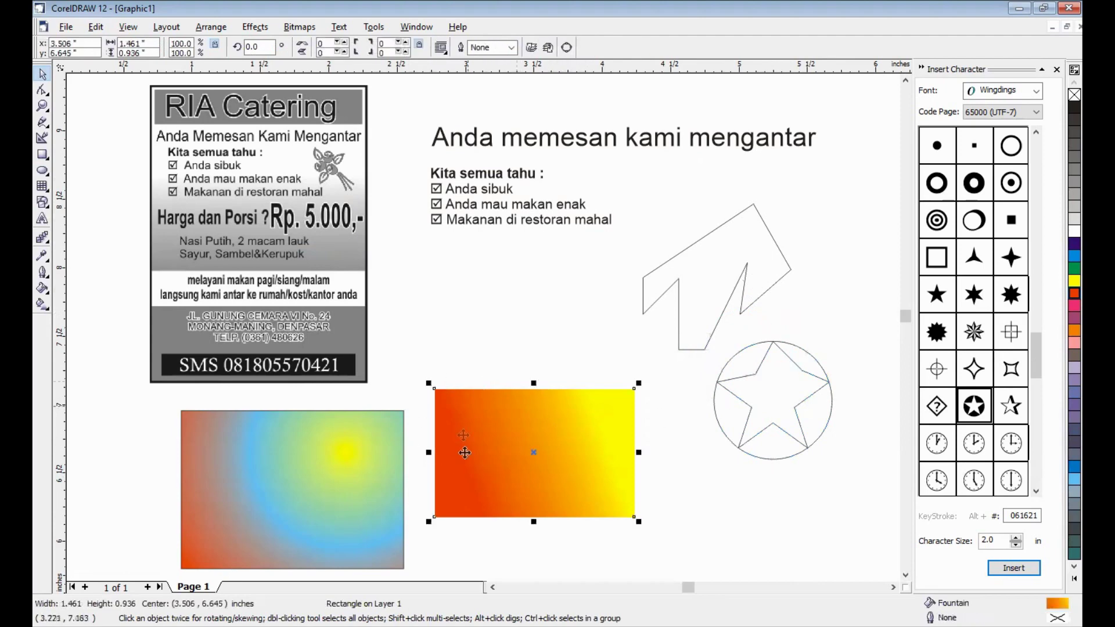